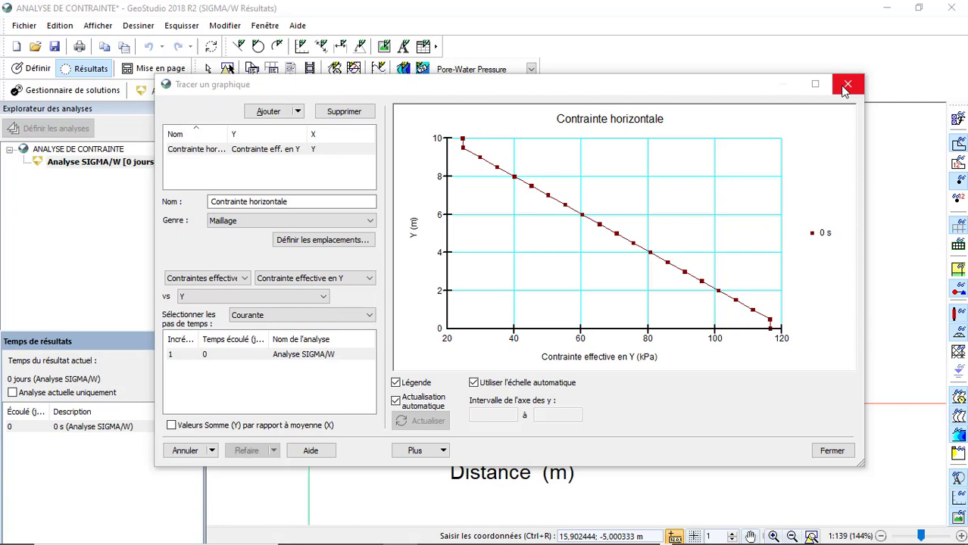
Step: Create a new project from the Metric - A4 template, discarding the unsaved changes of the open project
left_click(847, 85)
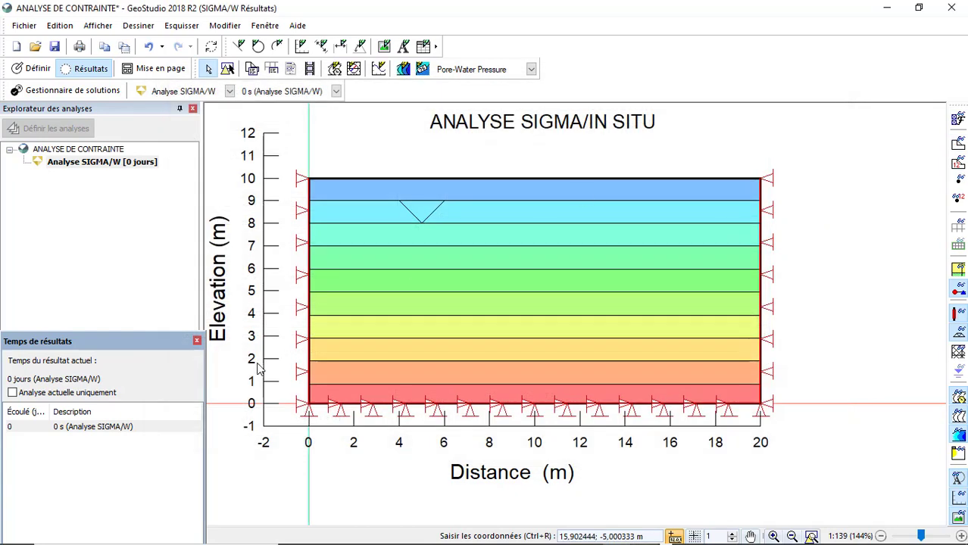
scroll(517, 281, "up", 2)
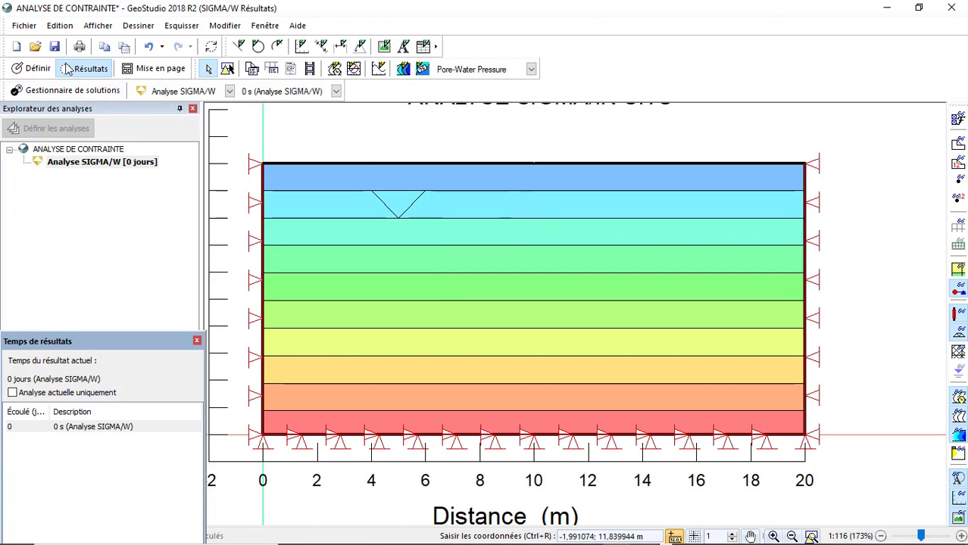
left_click(17, 47)
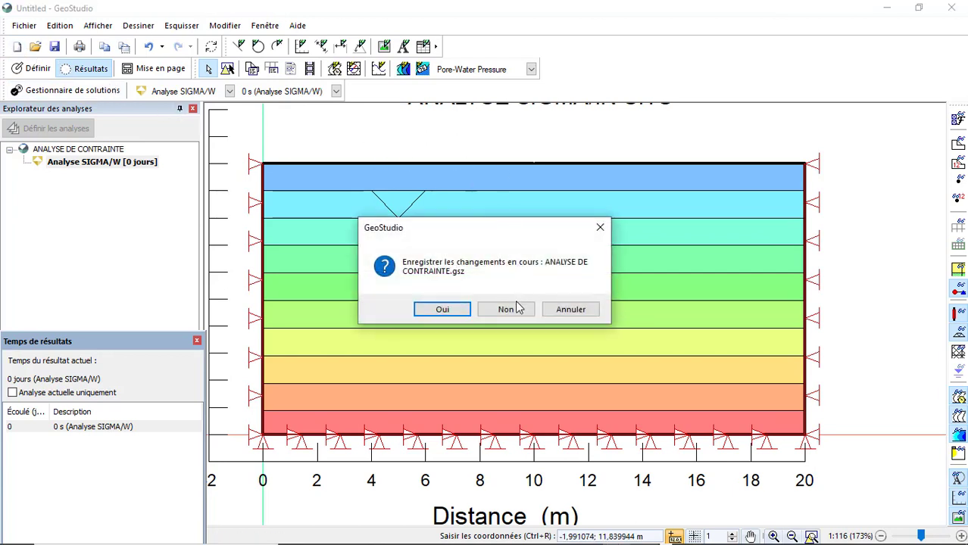
left_click(506, 309)
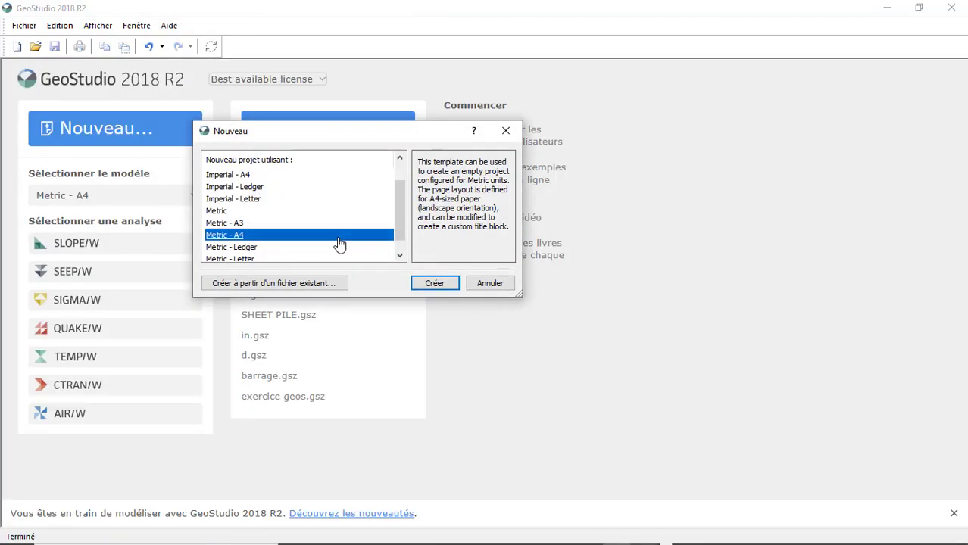
left_click(435, 284)
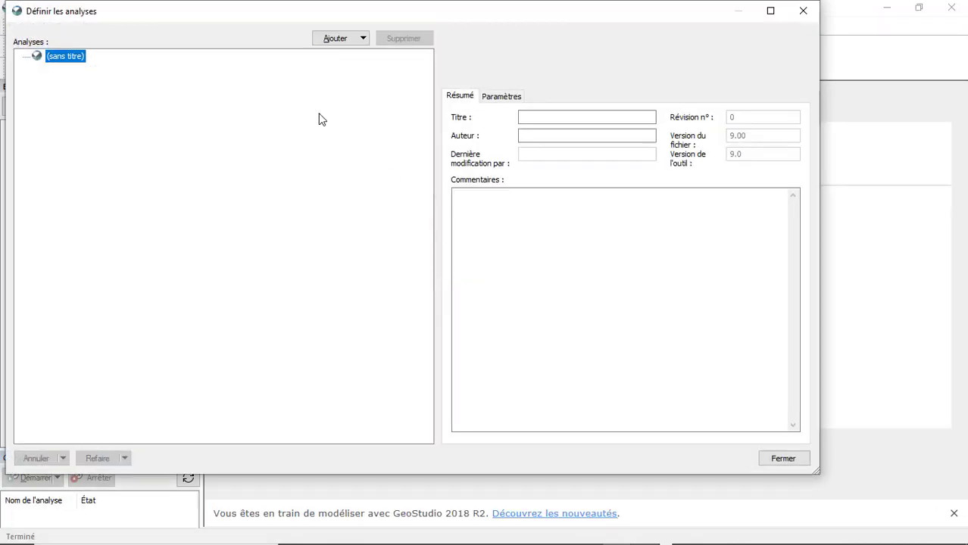
Step: Add a SIGMA/W analysis of the In situ type to the untitled project
left_click(361, 41)
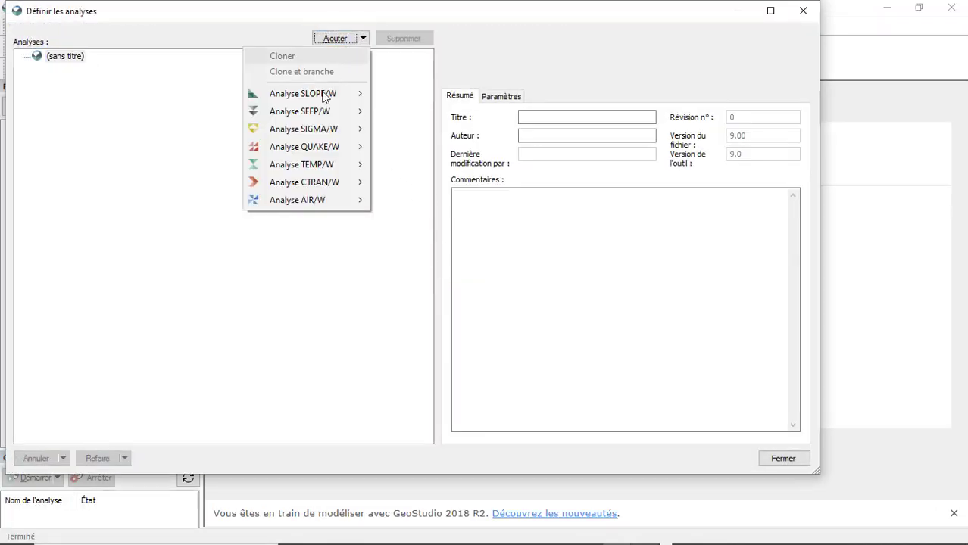
mouse_move(324, 96)
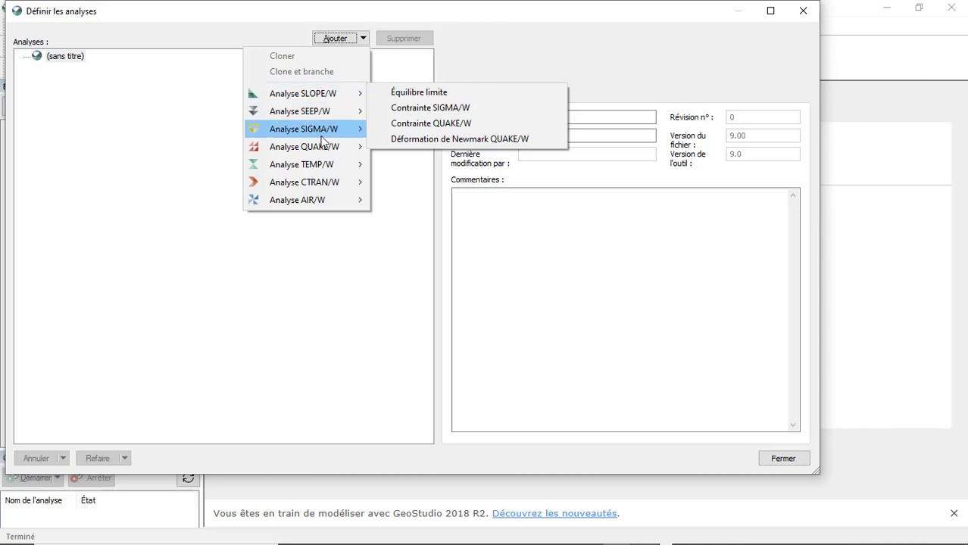
mouse_move(326, 135)
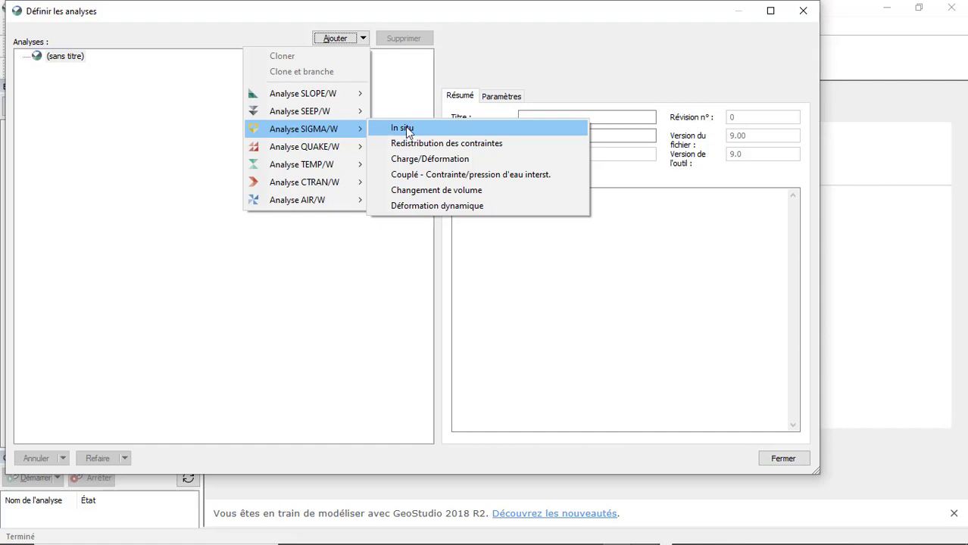
left_click(407, 130)
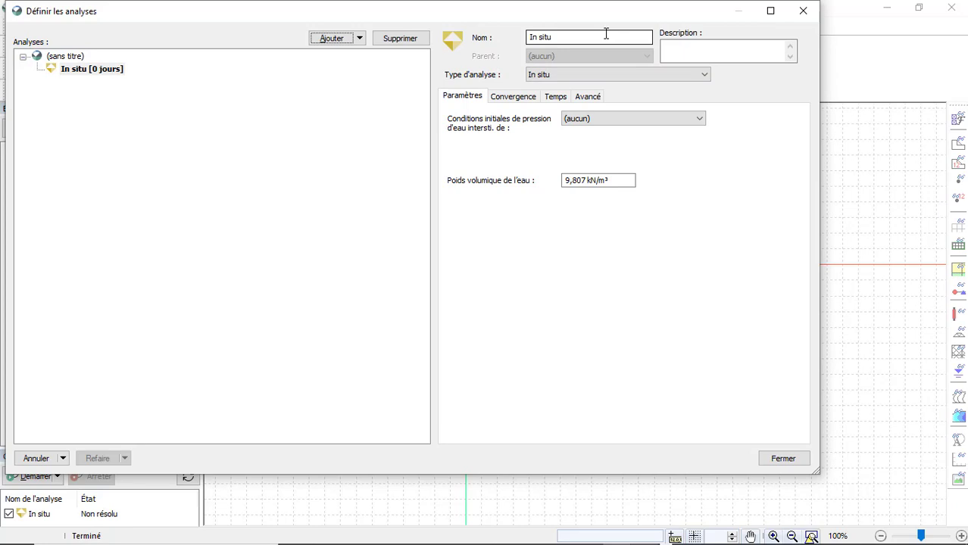
left_click(596, 71)
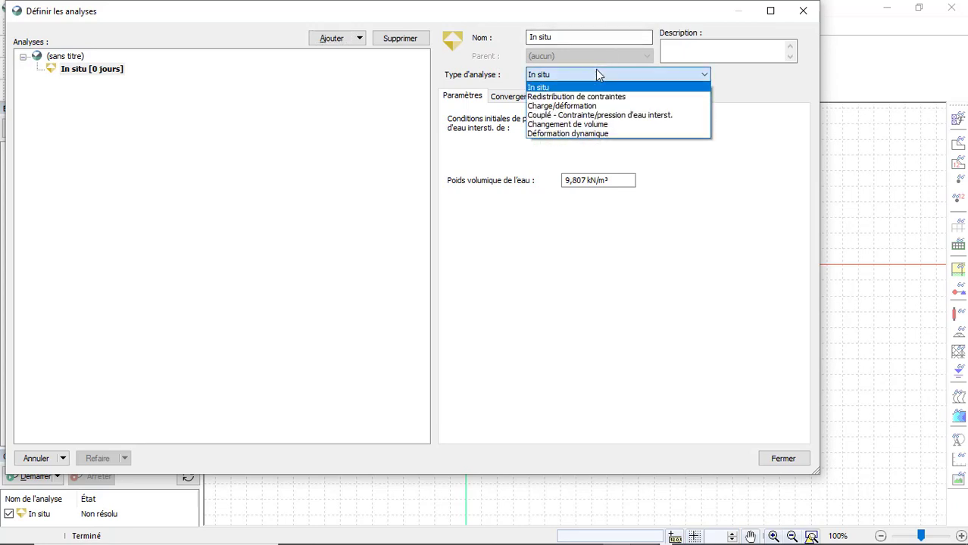
left_click(595, 69)
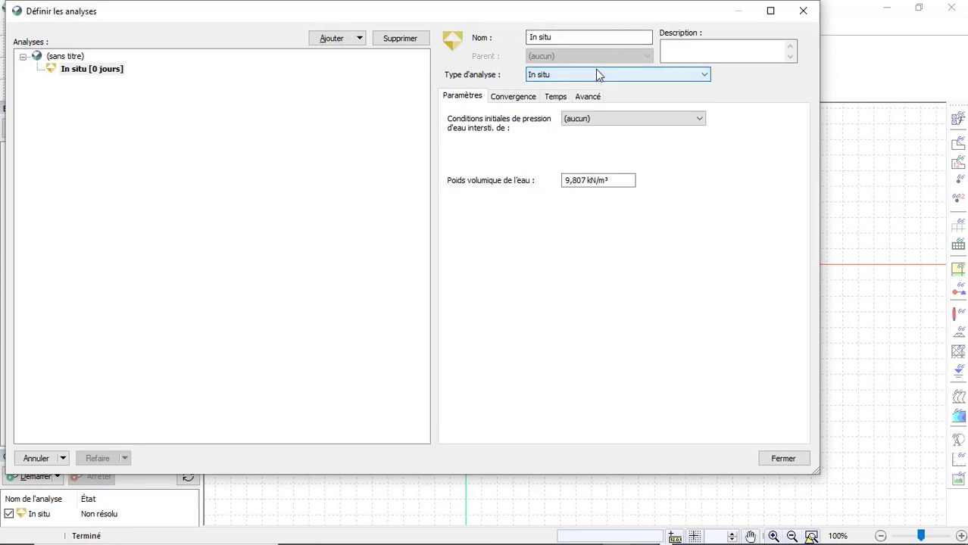
Step: Set the initial pore-water pressure conditions to Nappe phréatique and the unit weight of water to 10 kN/m³
left_click(632, 121)
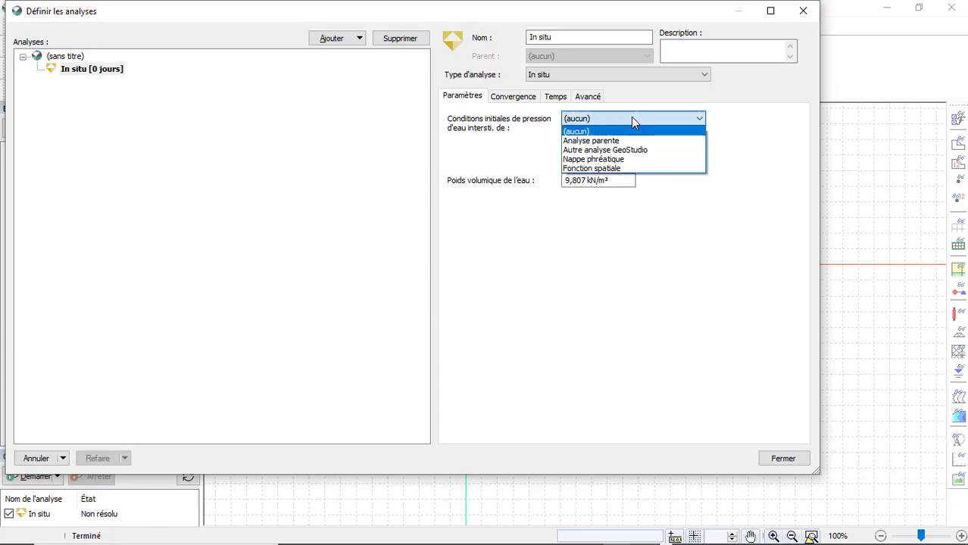
left_click(618, 161)
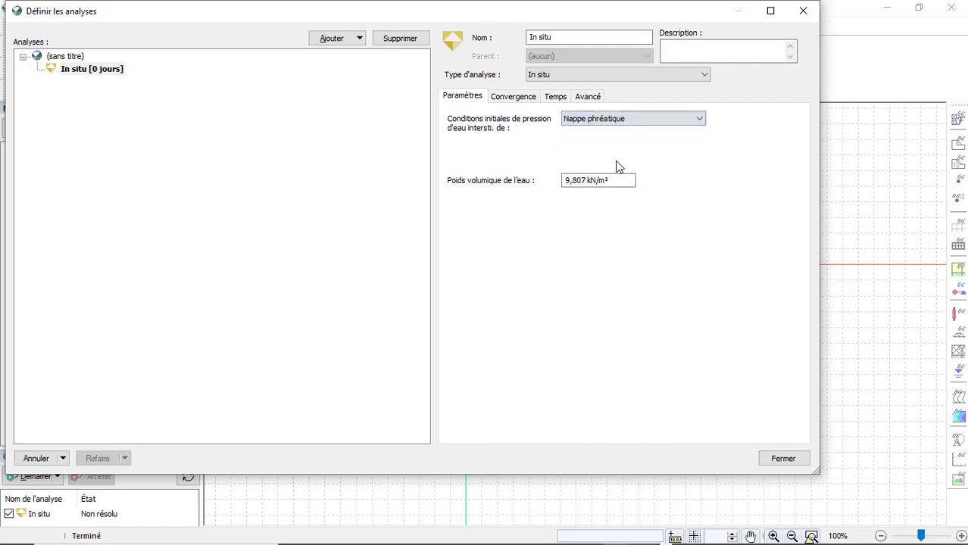
left_click(580, 186)
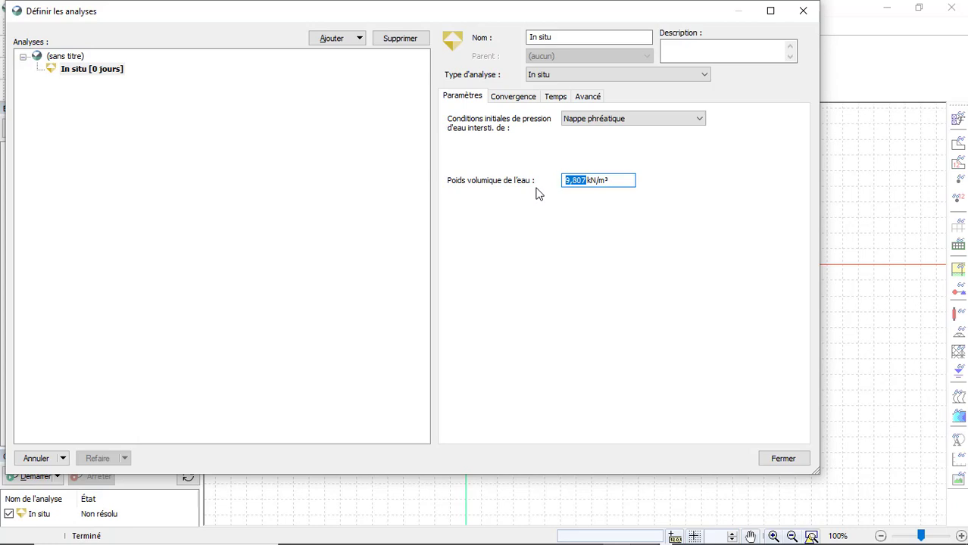
type("10")
left_click(784, 460)
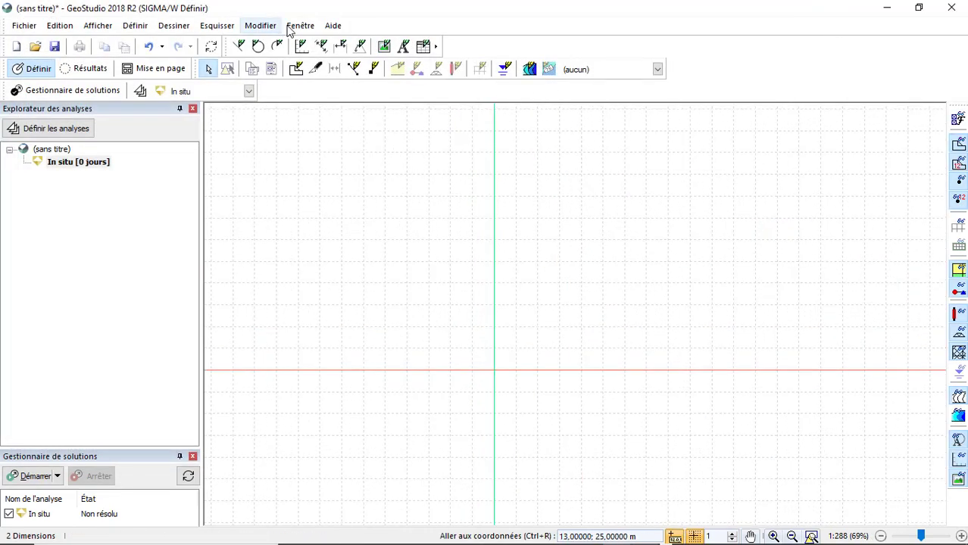
Step: Start sketching axes and title the vertical axis "Elevation (m)" and the horizontal axis "Distance (m)"
left_click(302, 46)
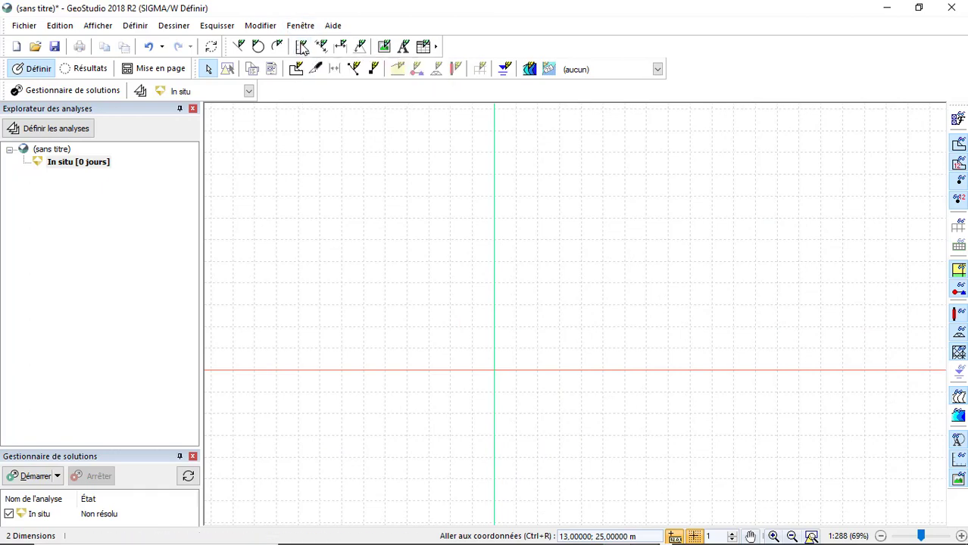
left_click_drag(784, 199, 391, 138)
left_click(356, 206)
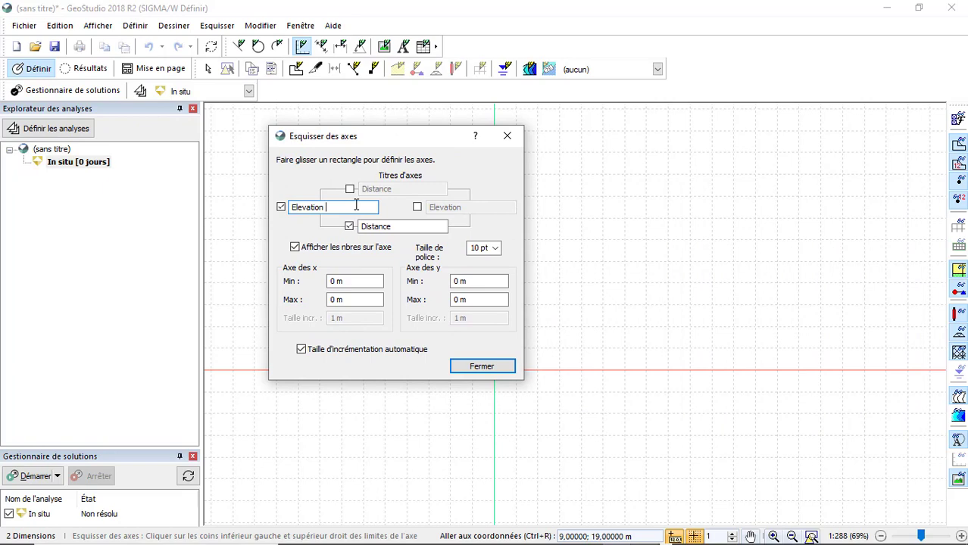
type("5")
key("BackSpace")
type("(M")
key("BackSpace")
type("m)")
left_click(373, 226)
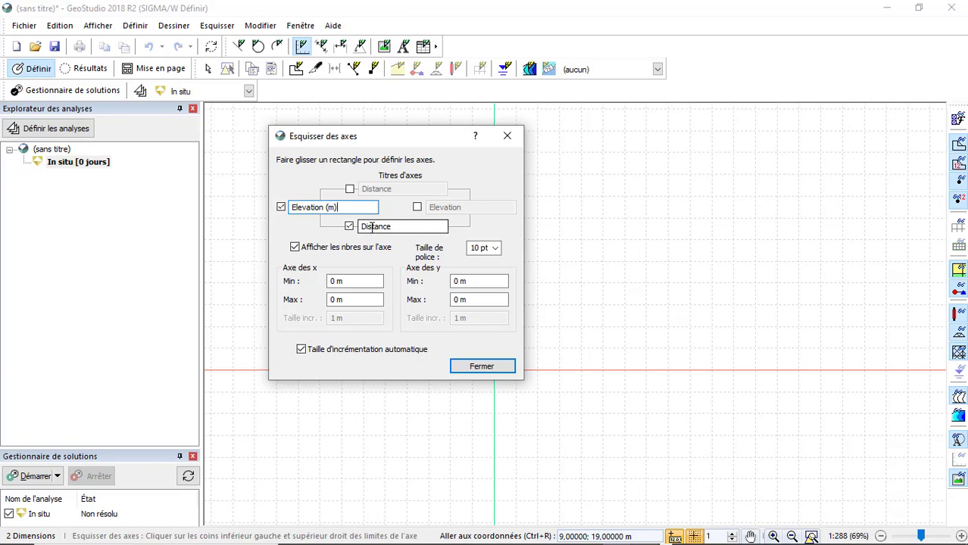
left_click_drag(338, 207, 325, 209)
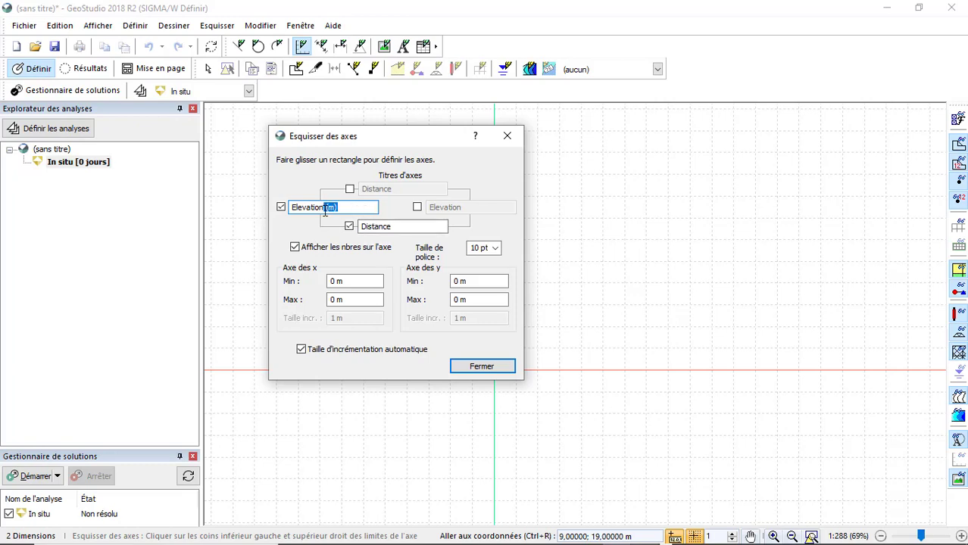
left_click(403, 225)
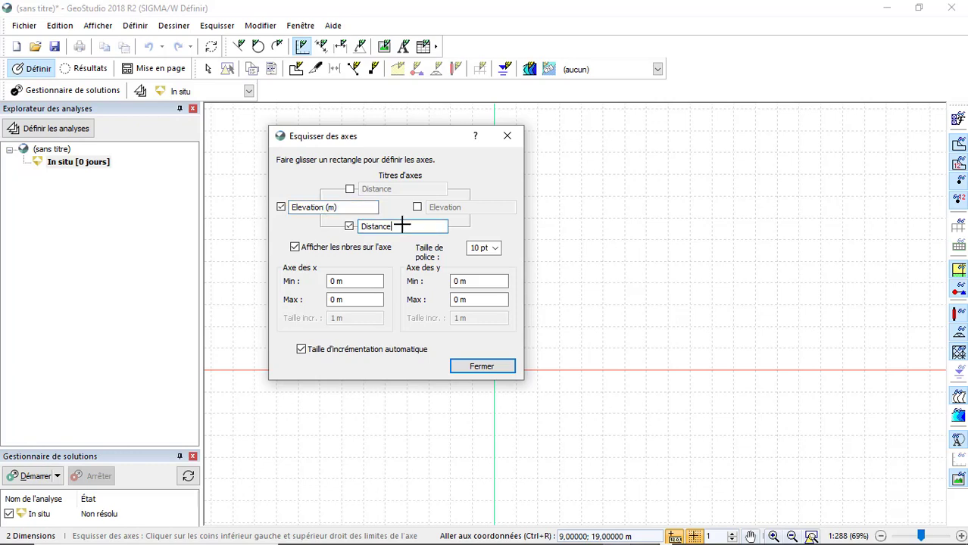
type("(m)")
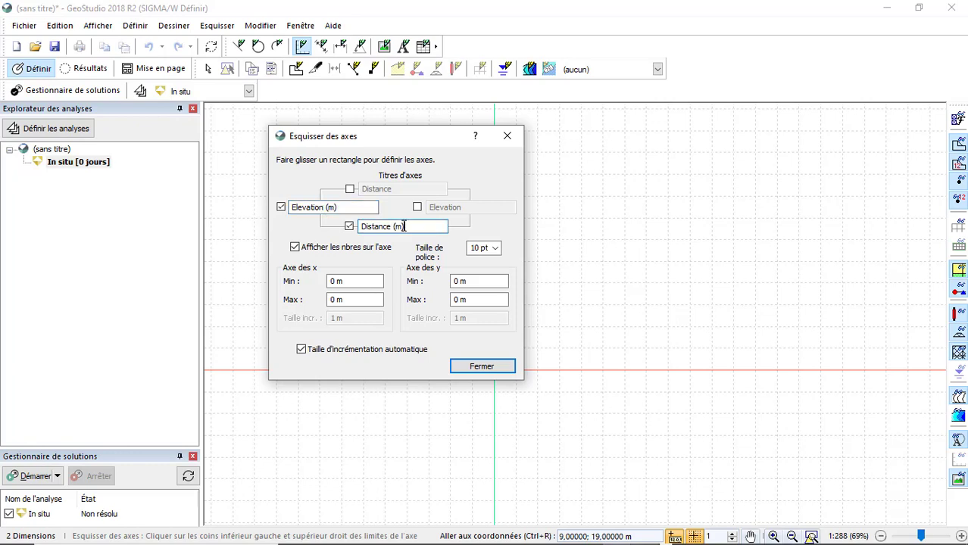
Step: Set the X axis range from -2 m to 22 m
left_click(335, 300)
left_click_drag(335, 300, 317, 299)
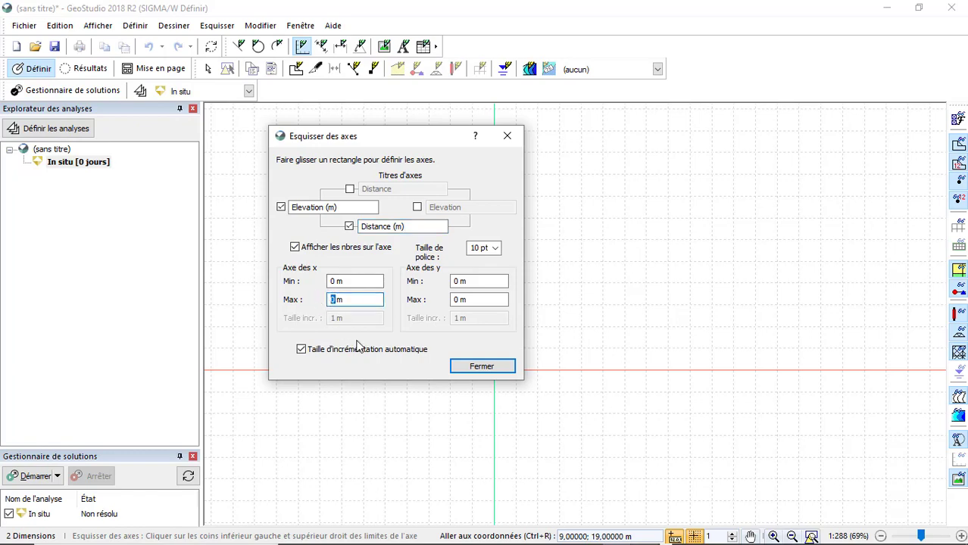
type("22")
left_click(332, 281)
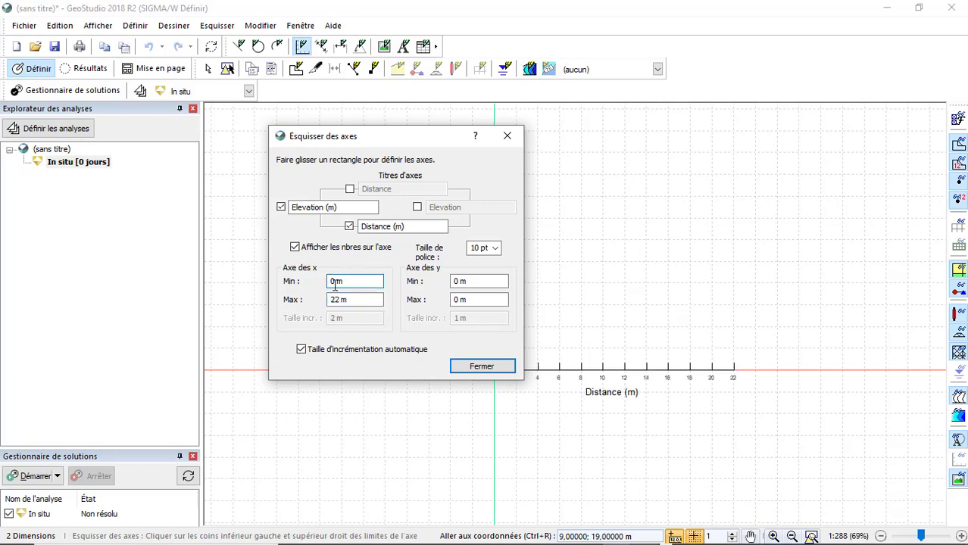
key("BackSpace")
type("_")
key("BackSpace")
type("6")
key("BackSpace")
type("-é")
key("BackSpace")
type("6")
key("BackSpace")
type("2")
left_click(362, 301)
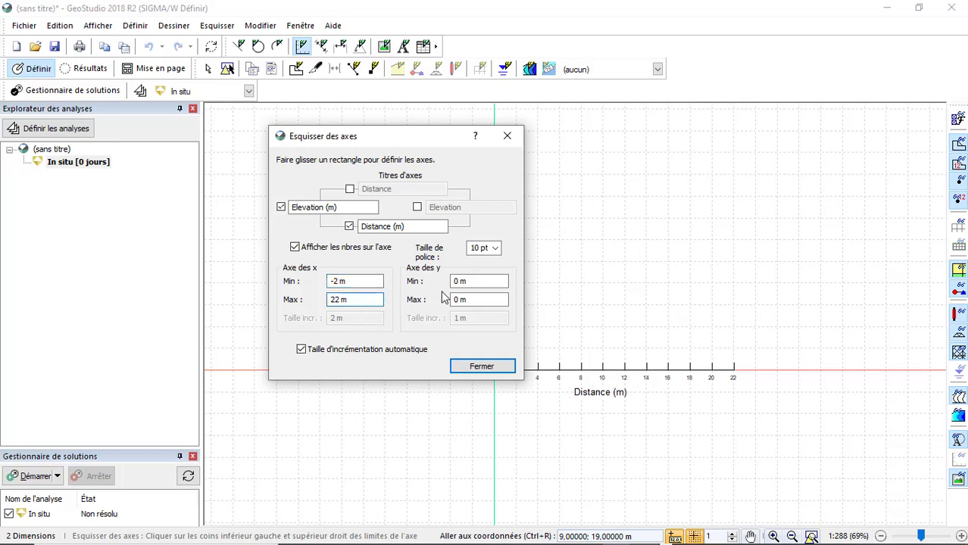
Step: Set the Y axis range from -2 m to 12 m and finish the axes
left_click(465, 282)
left_click(459, 300)
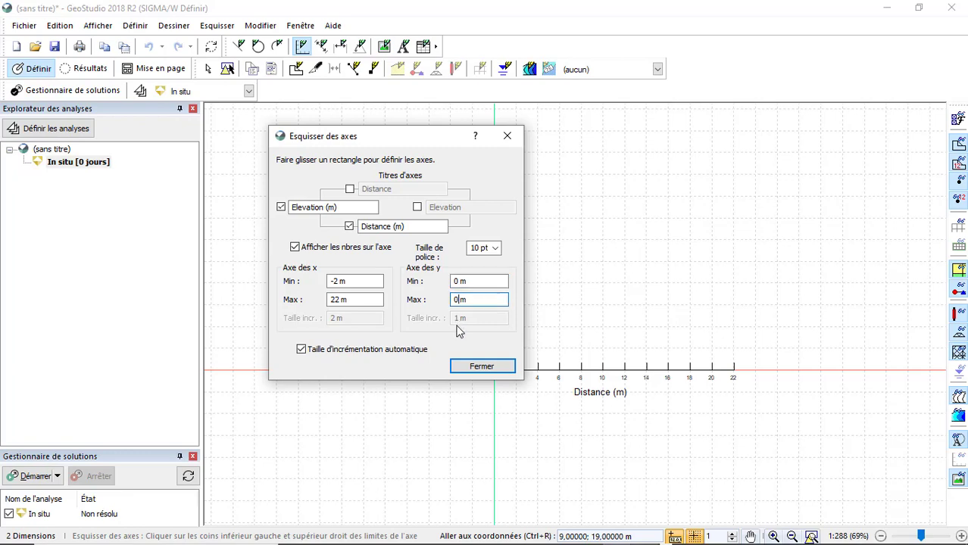
key("BackSpace")
type("12")
left_click(457, 282)
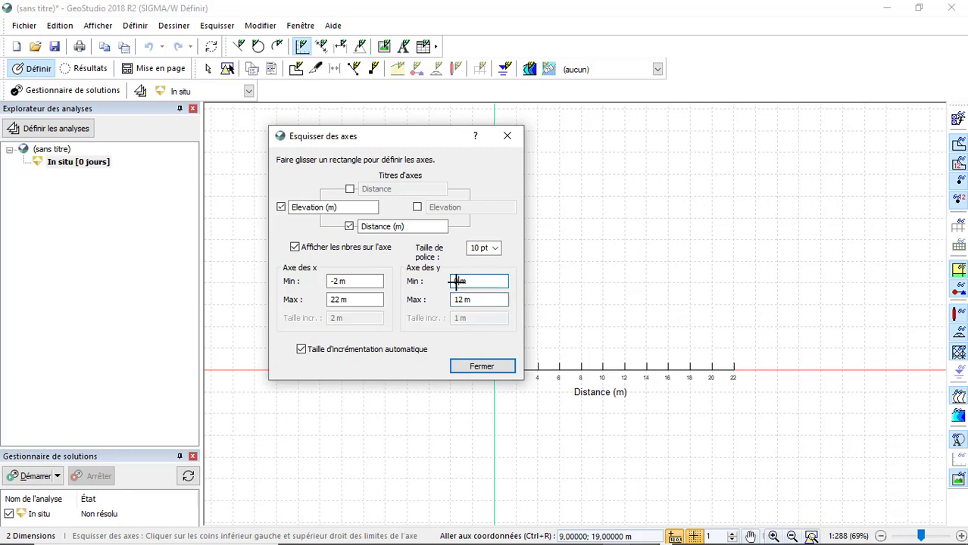
type("6")
key("BackSpace")
type("1")
key("Home")
type("-")
type("6")
key("BackSpace")
type("2")
mouse_move(443, 141)
left_mouse_down()
mouse_move(71, 203)
mouse_move(129, 137)
mouse_move(206, 102)
mouse_move(309, 98)
left_mouse_up()
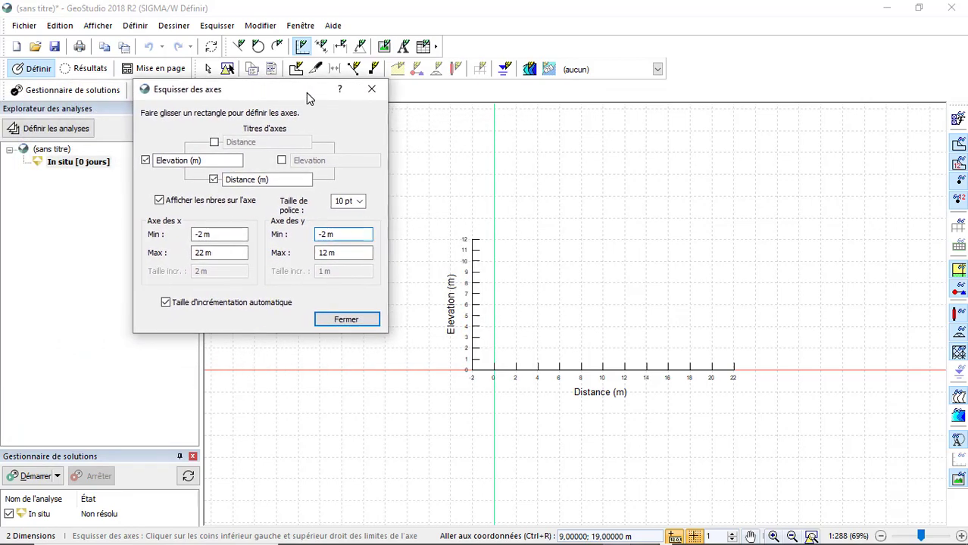
left_click(345, 320)
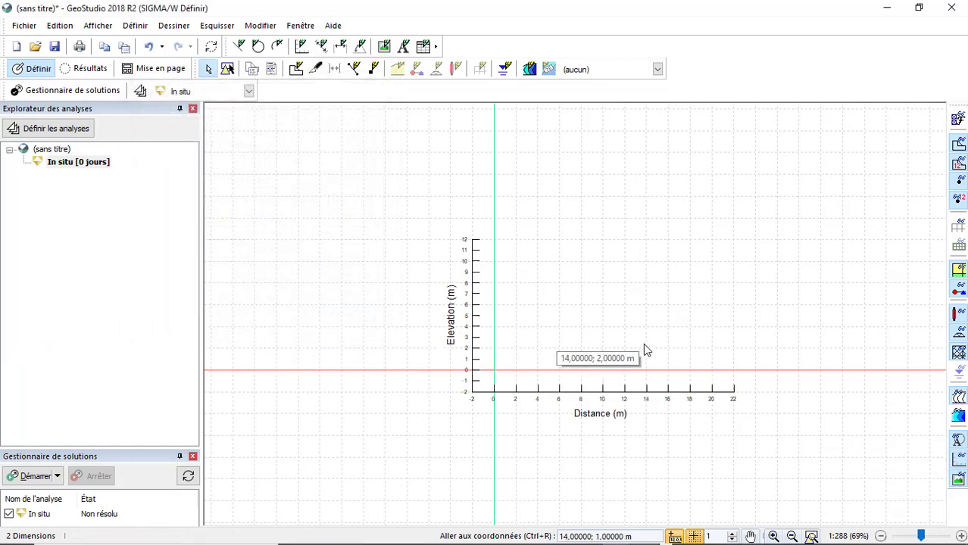
Step: Draw a polygonal domain region with corners at (0, 10), (0, 0), (11, 0) and (11, 10) m
scroll(741, 342, "up", 2)
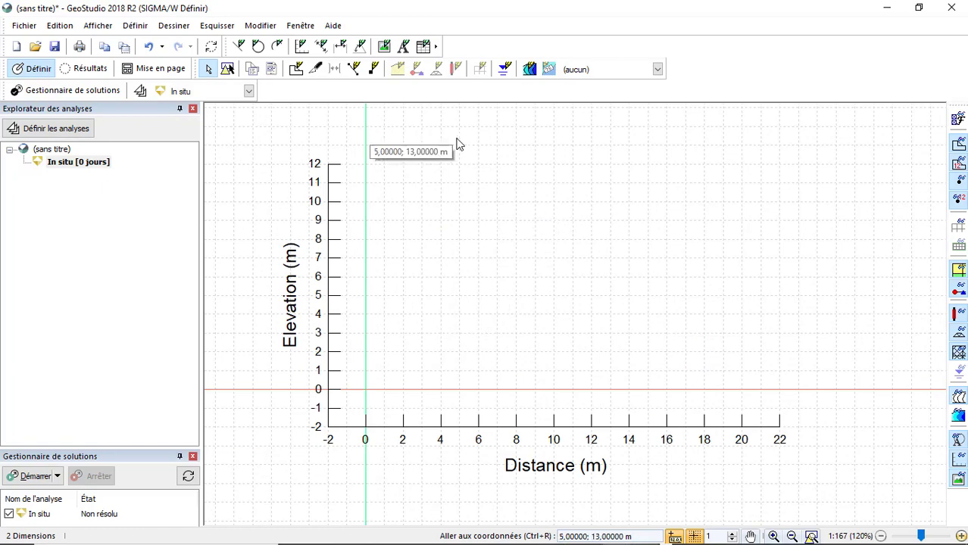
left_click(296, 69)
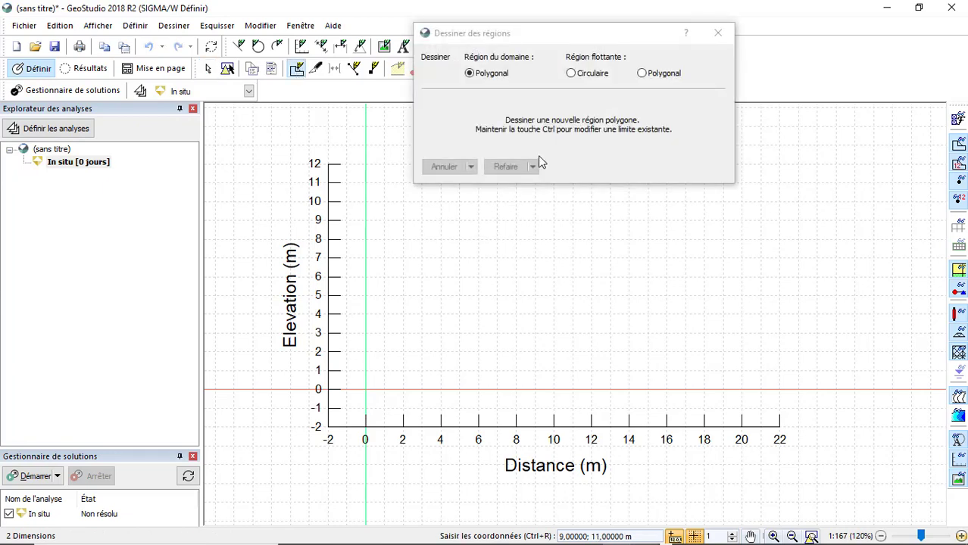
left_click_drag(527, 30, 256, 90)
left_click_drag(43, 77, 41, 77)
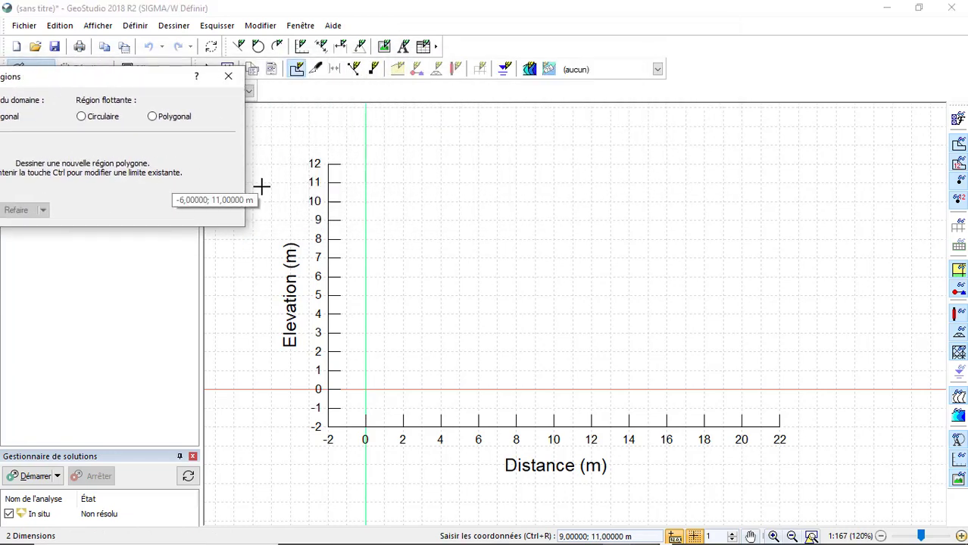
left_click(366, 202)
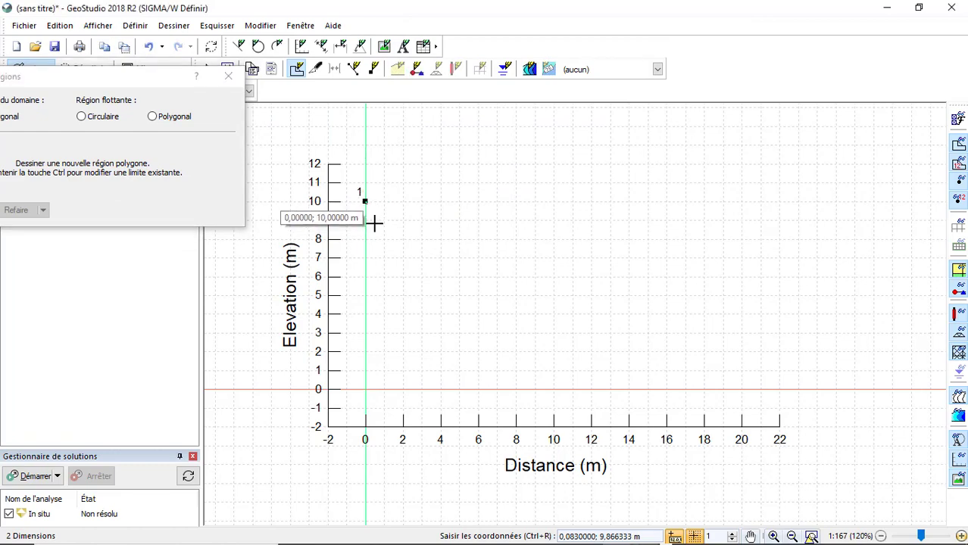
left_click(366, 393)
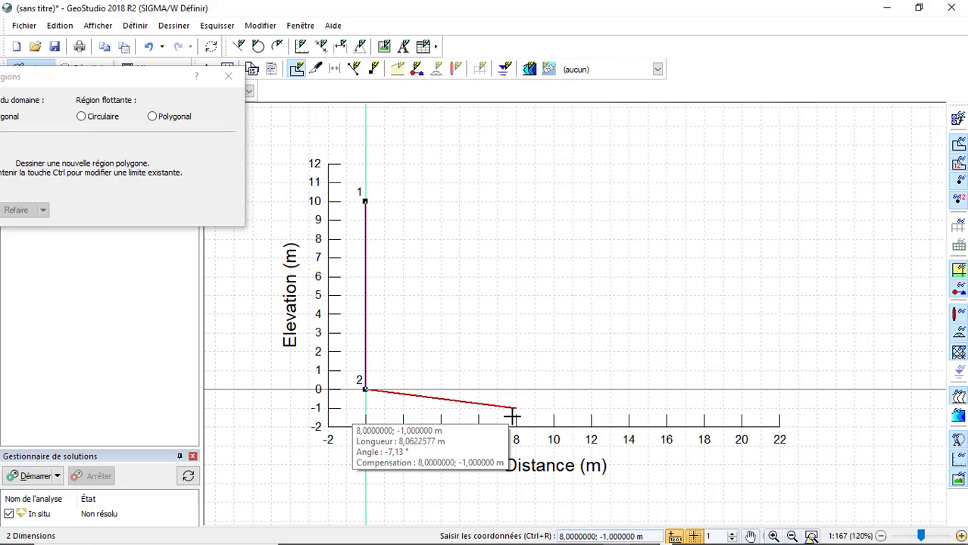
left_click(572, 390)
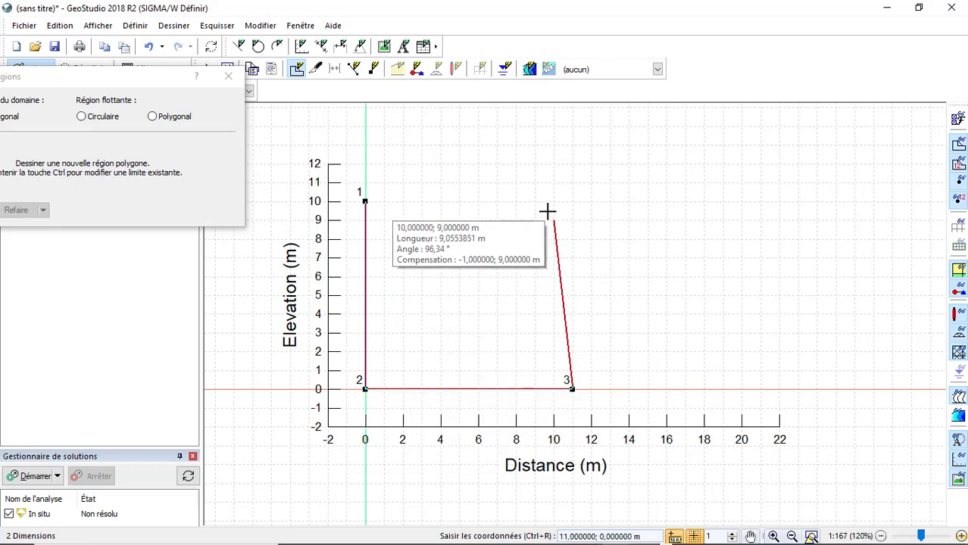
left_click(572, 201)
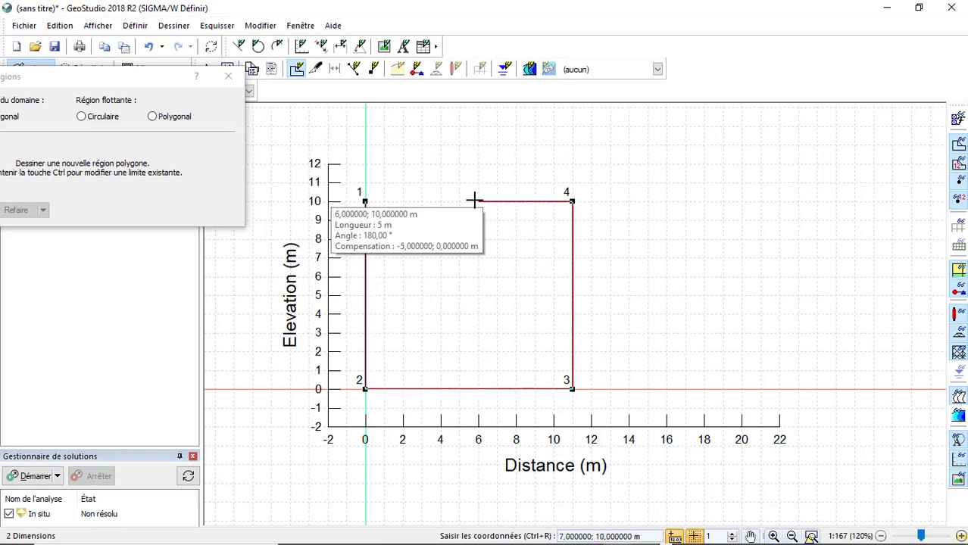
left_click(366, 203)
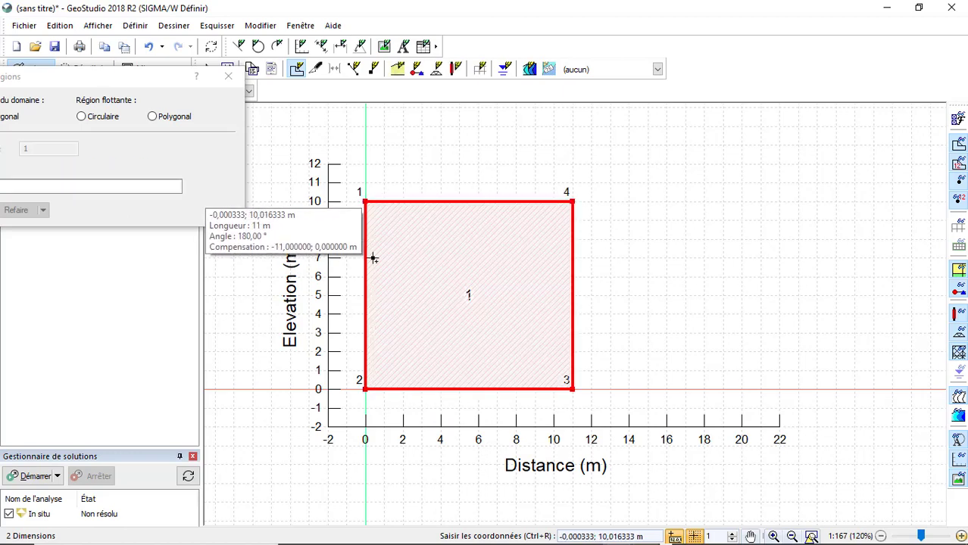
Step: Draw an adjoining region through (11, 0), (22, 0), (22, 10) and (11, 10) m, sharing the first region's edge, and finish drawing regions
left_click(573, 389)
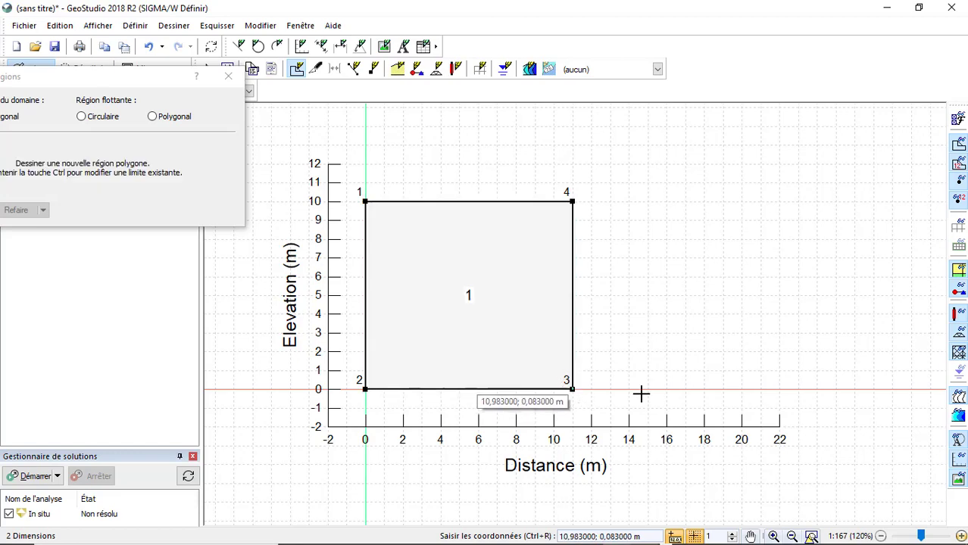
left_click(780, 389)
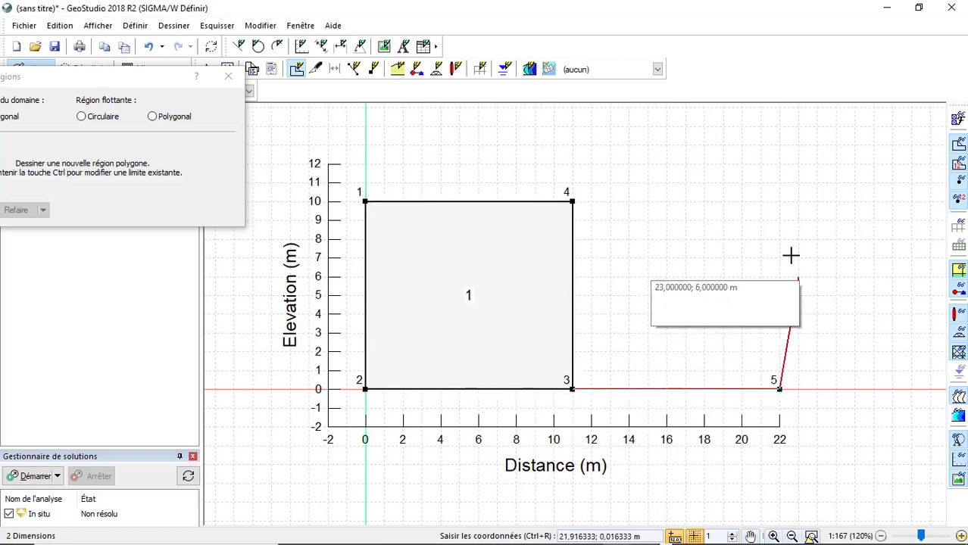
left_click(779, 206)
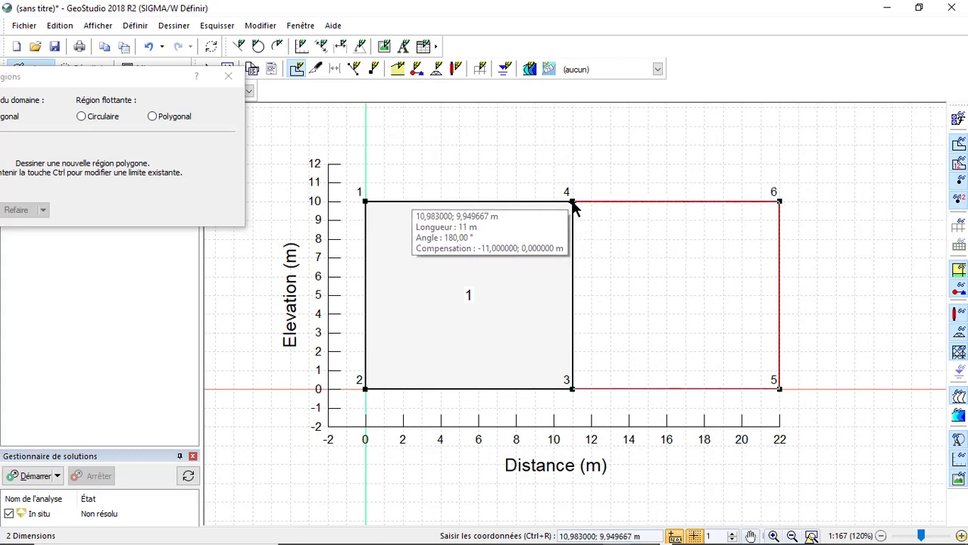
left_click(573, 202)
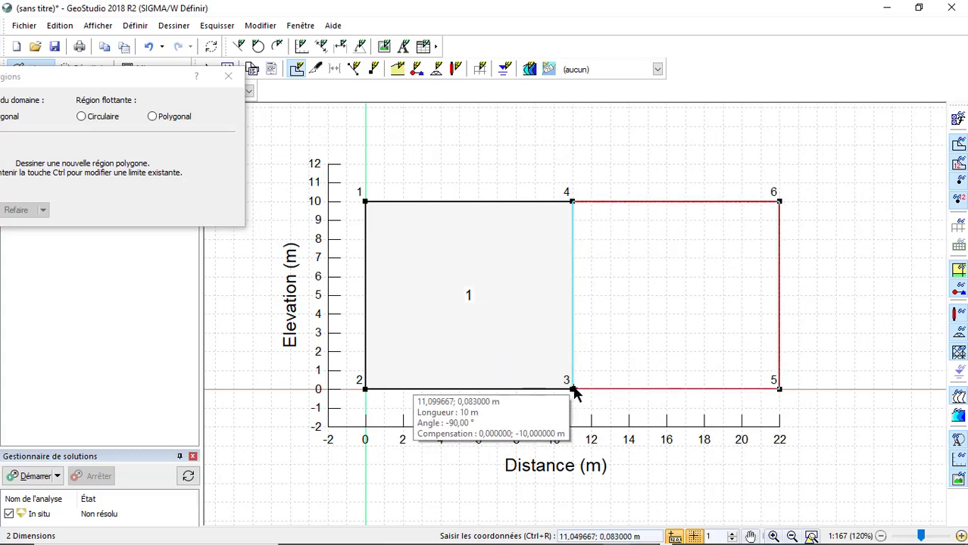
left_click(572, 389)
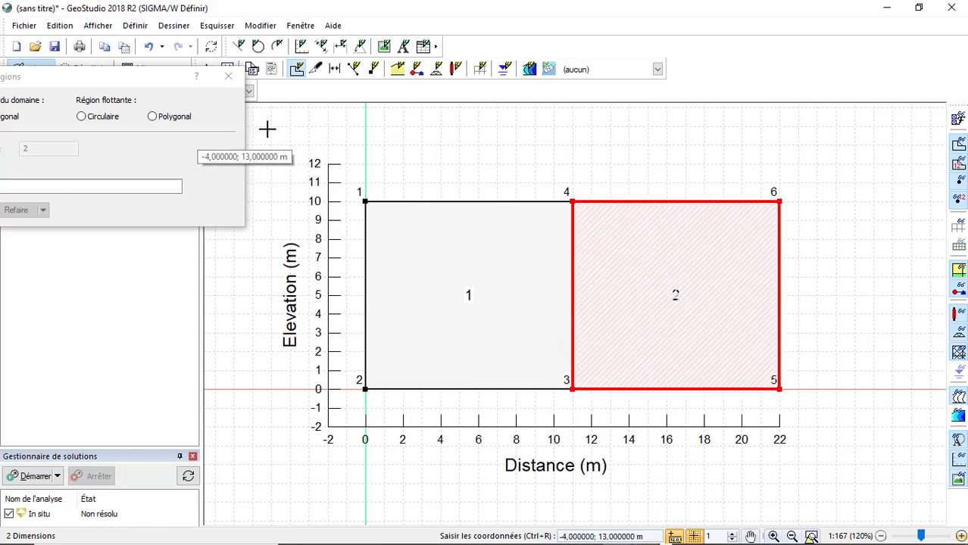
left_click(228, 76)
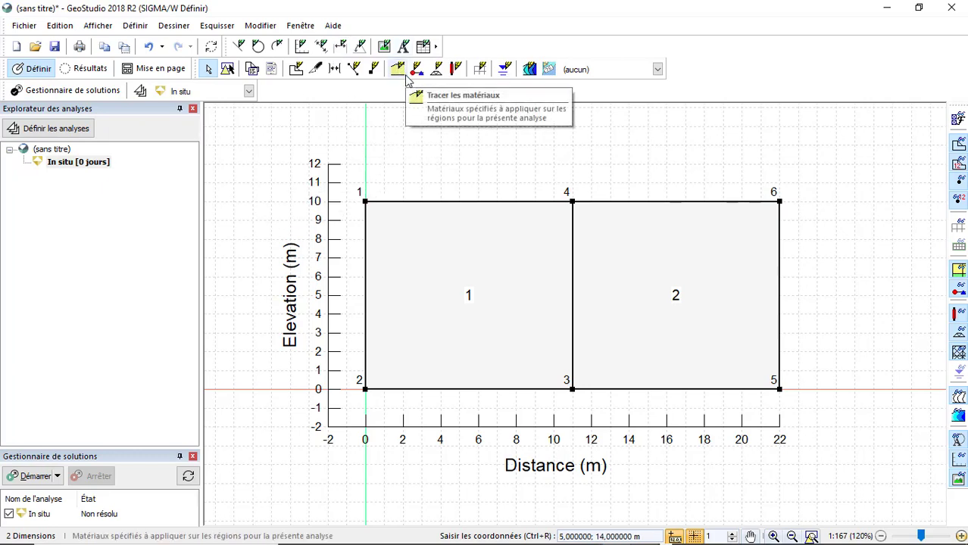
Step: Sketch a horizontal line at elevation 7 m across both regions, from x = -1 m to x = 23 m
left_click(241, 47)
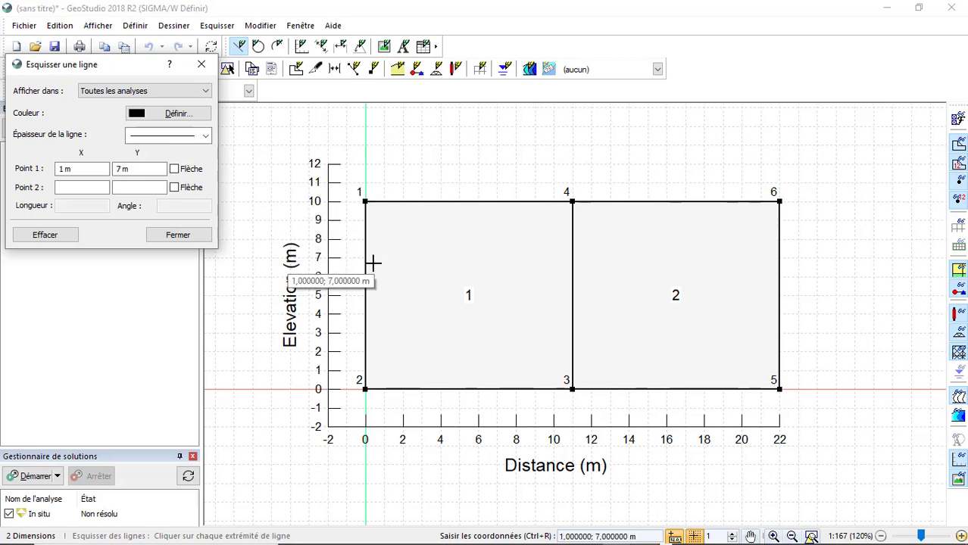
left_click(349, 259)
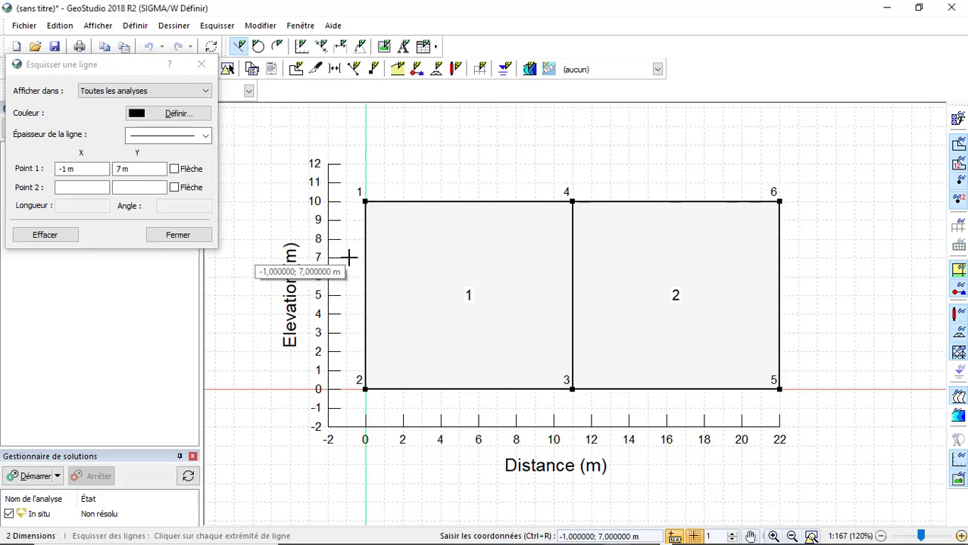
left_click(796, 259)
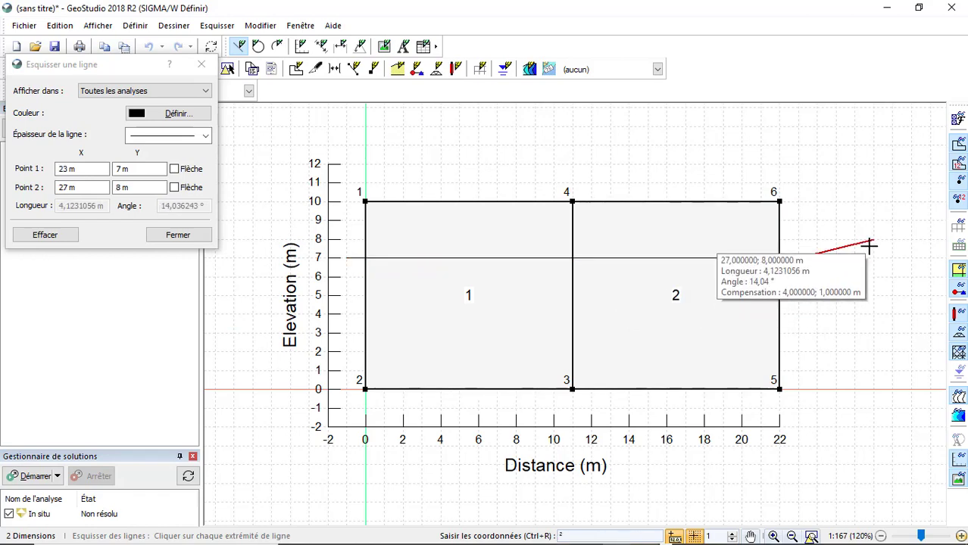
left_click(199, 71)
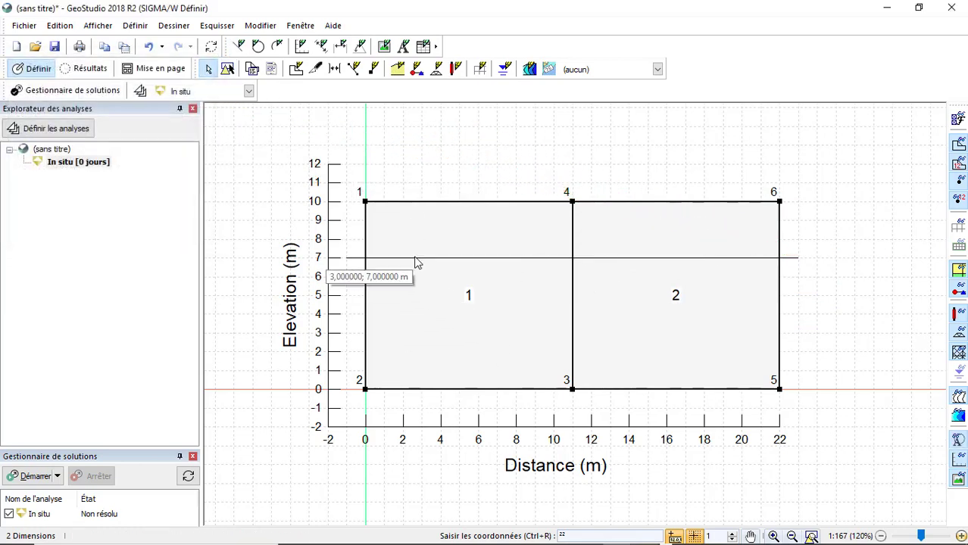
Step: Set the grid spacing to 0,5 m
scroll(432, 253, "up", 1)
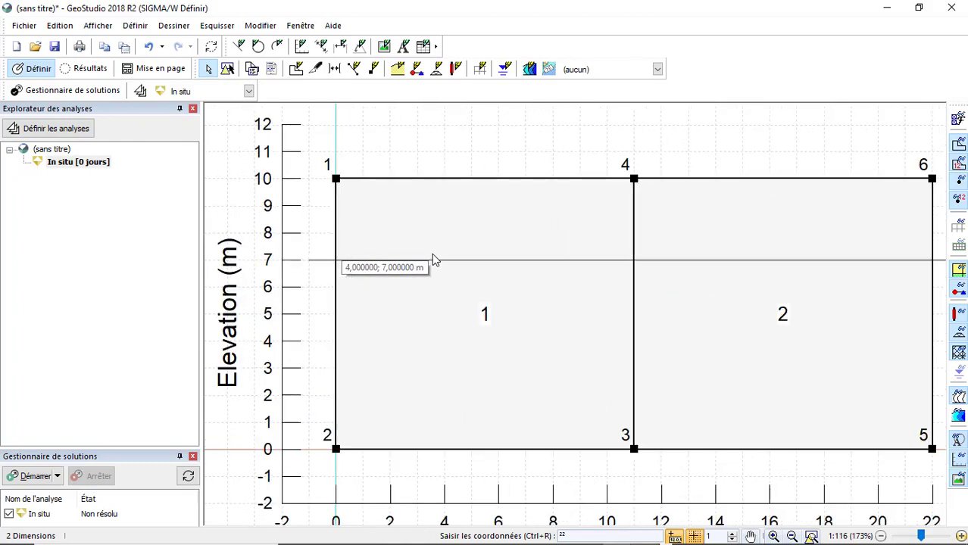
scroll(474, 220, "down", 1)
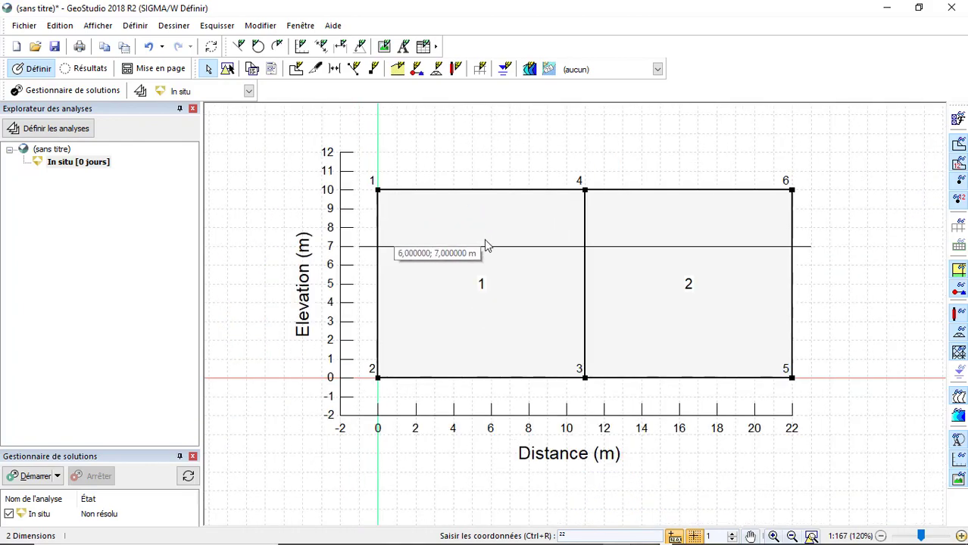
scroll(486, 244, "up", 1)
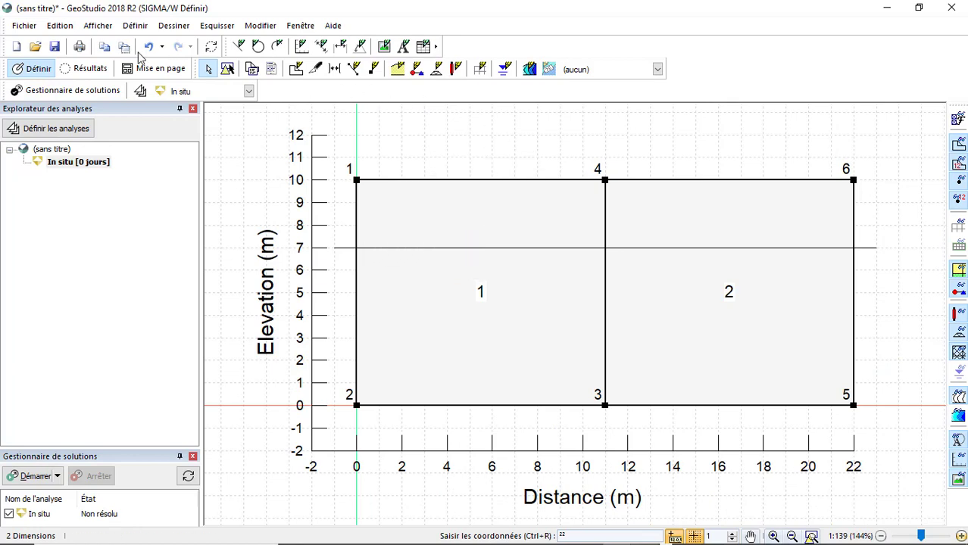
left_click(96, 27)
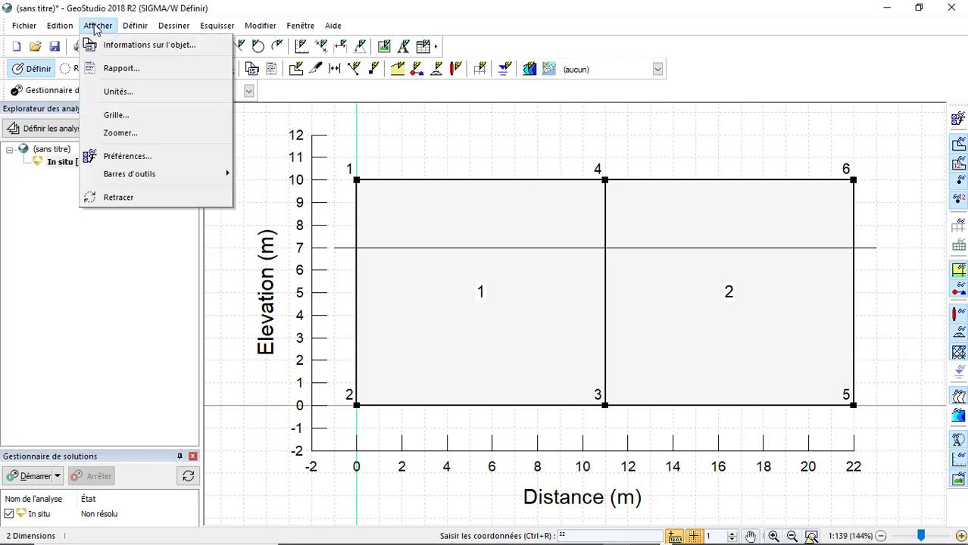
left_click(135, 113)
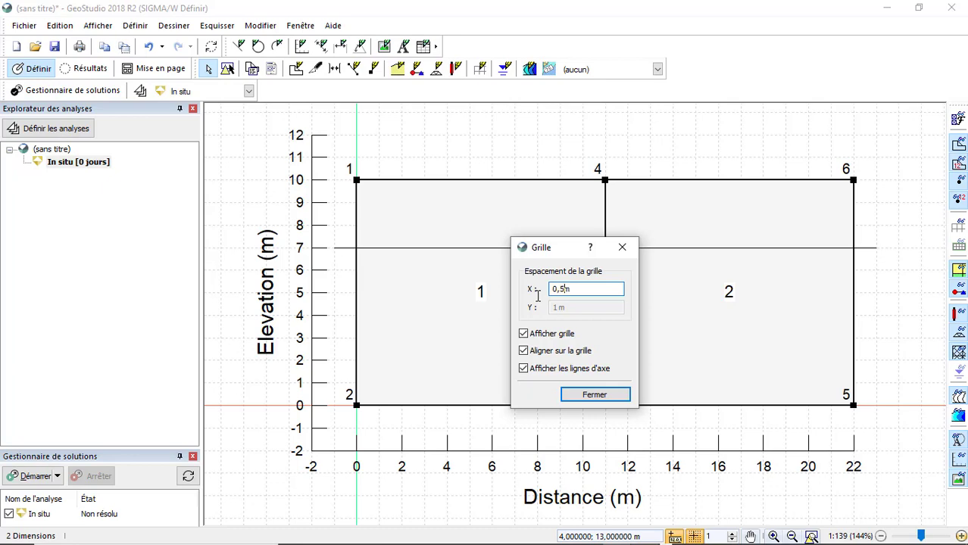
left_click(585, 397)
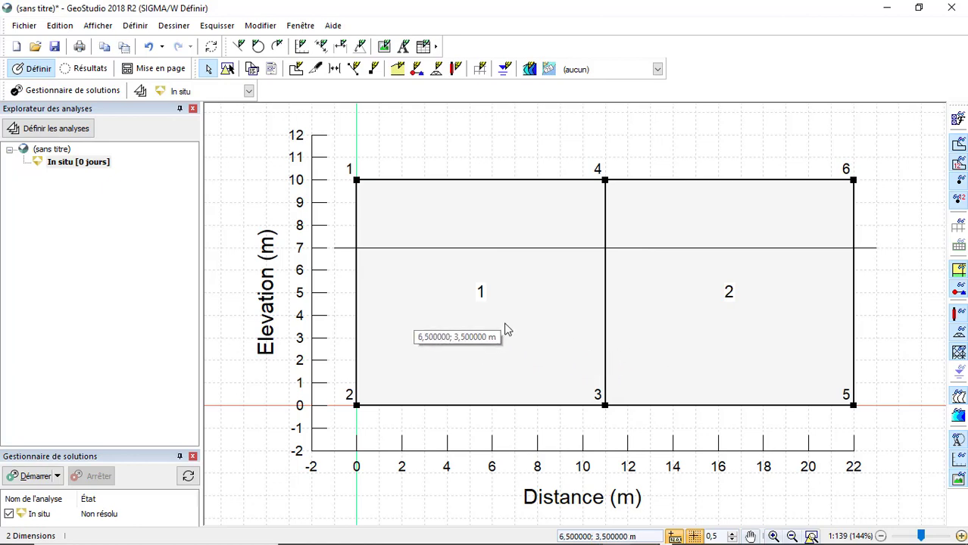
Step: Sketch an inverted triangle water table symbol with corners at (3,5; 8), (4,5; 8) and (4; 7) m on the horizontal line
scroll(509, 307, "up", 1)
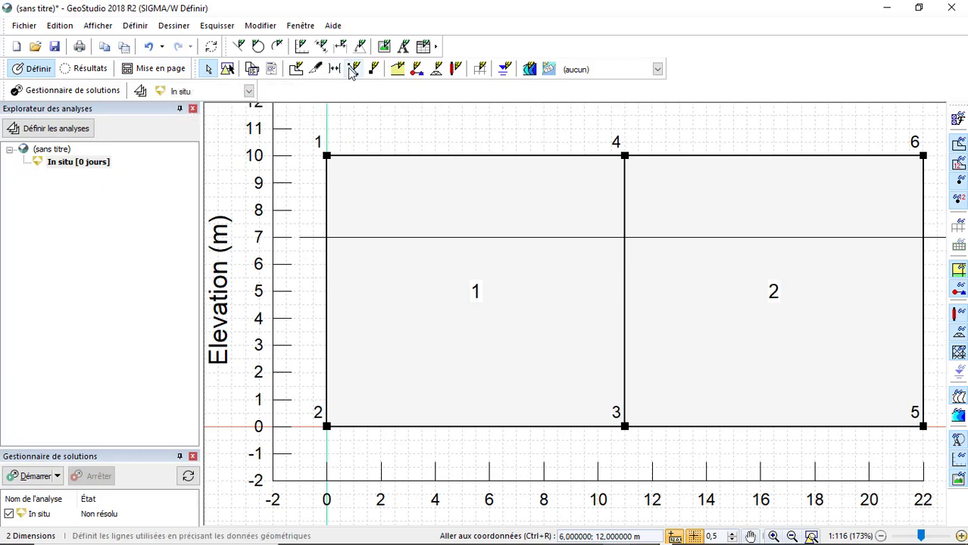
left_click(239, 46)
left_click(528, 152)
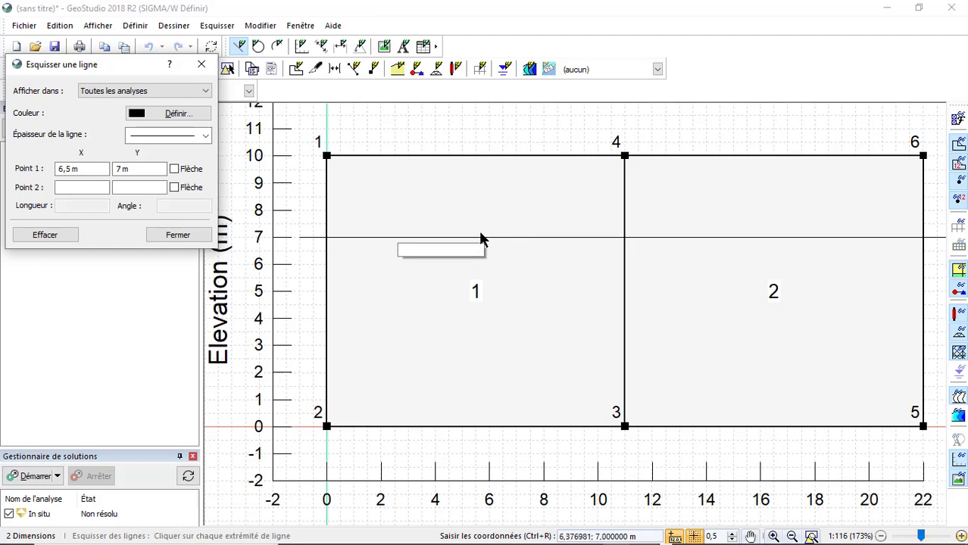
left_click(424, 211)
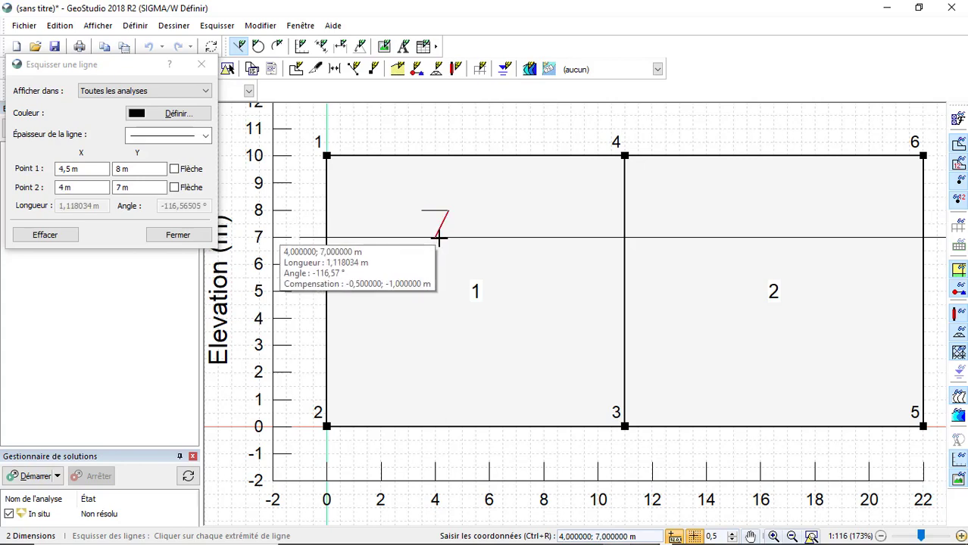
left_click(435, 237)
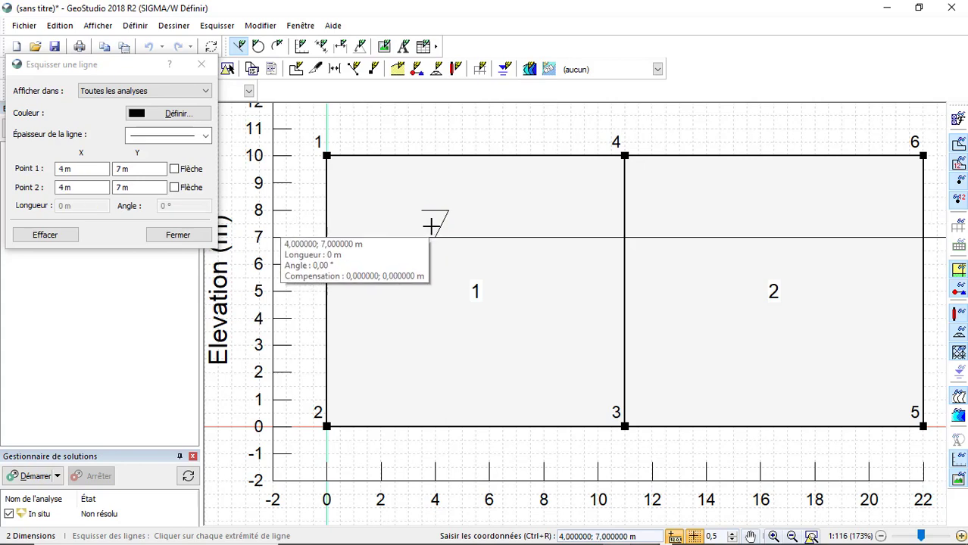
left_click(424, 210)
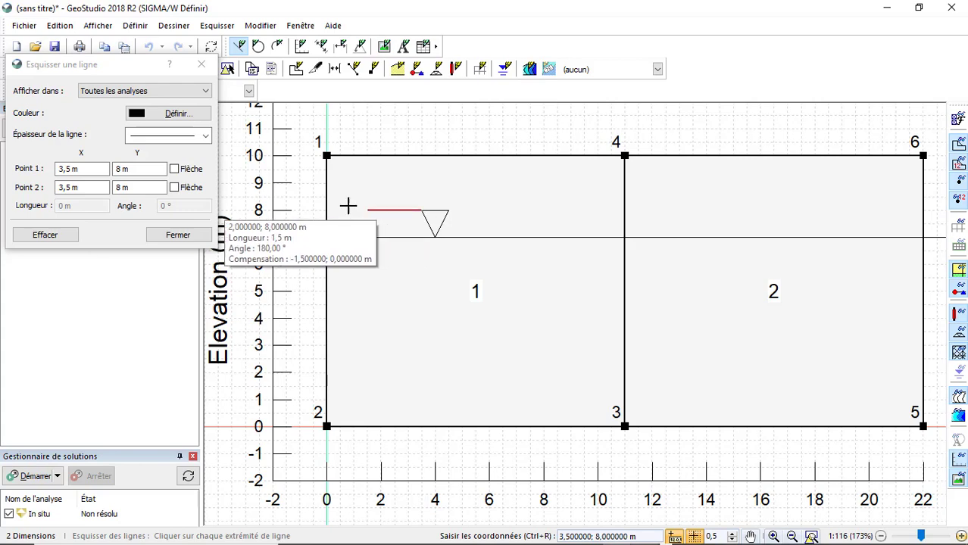
left_click(202, 64)
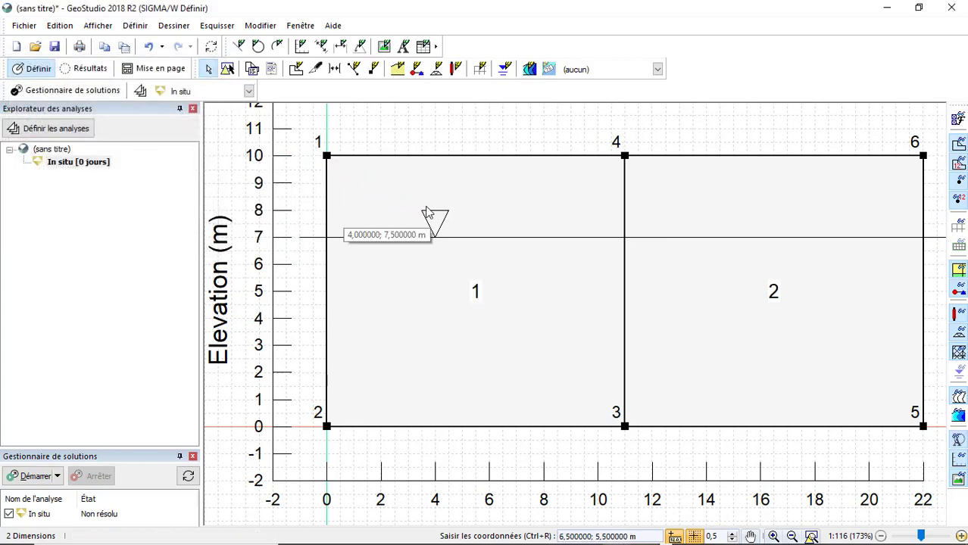
Step: Add a new material and name it Terrain naturel
scroll(357, 226, "down", 1)
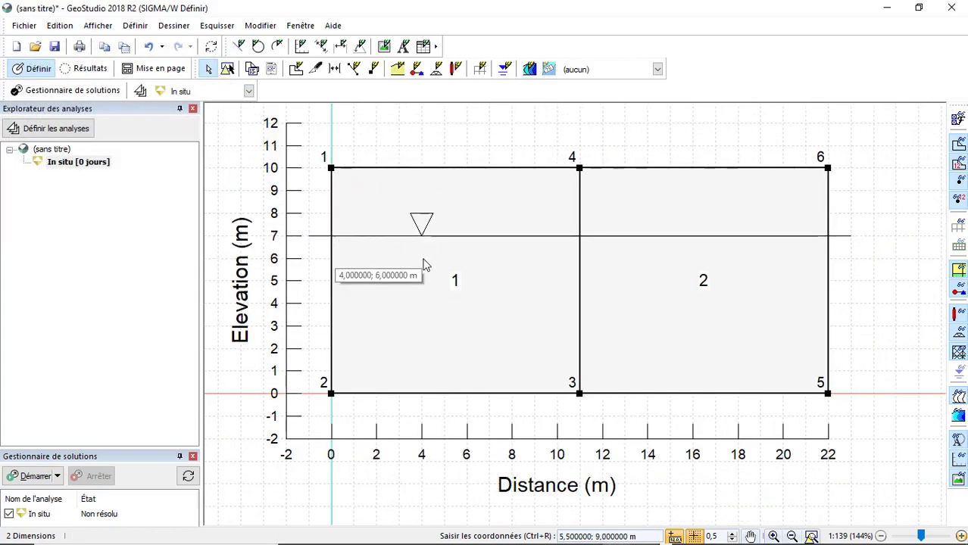
scroll(465, 241, "down", 1)
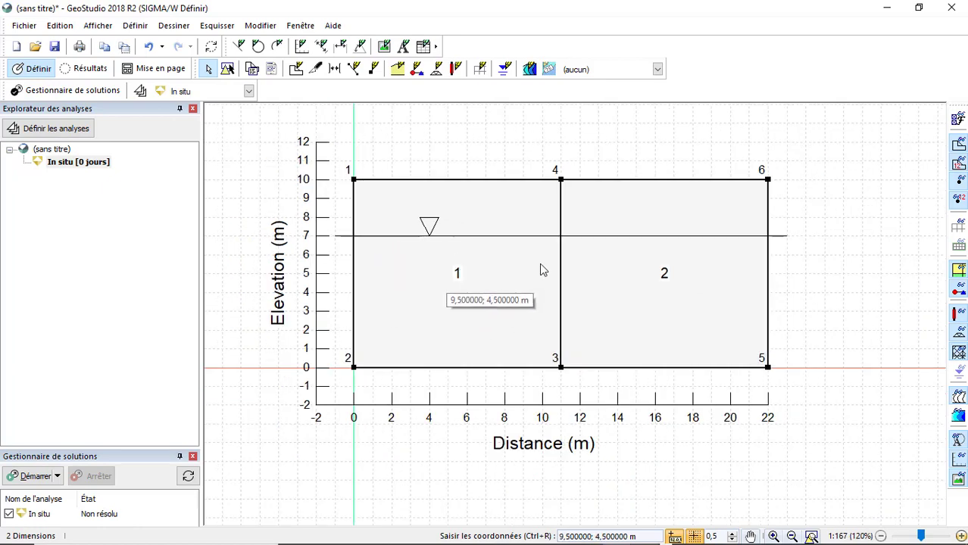
left_click(148, 28)
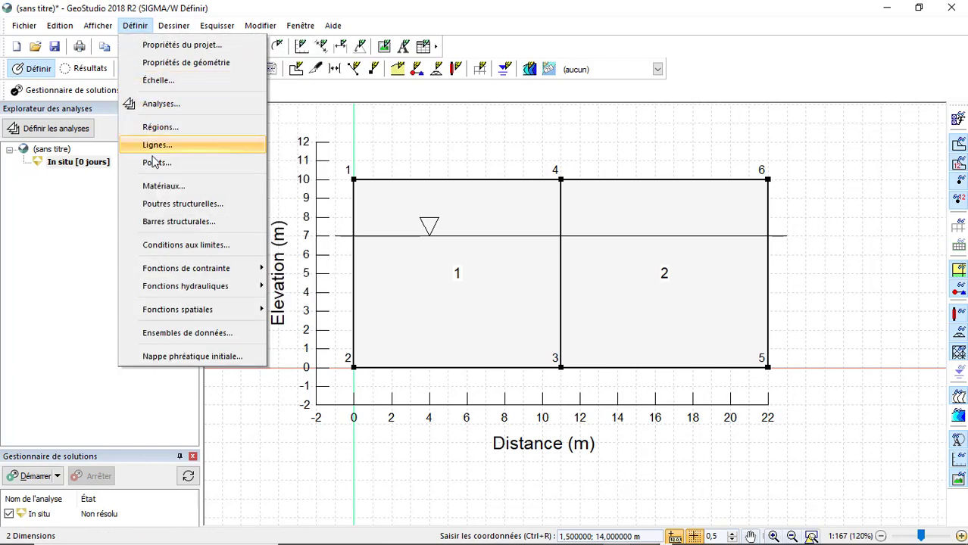
left_click(160, 186)
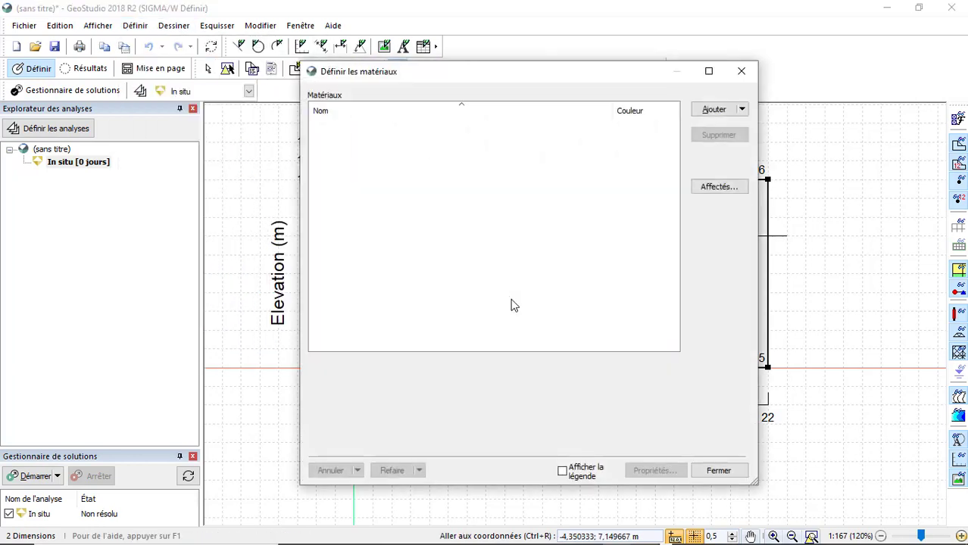
left_click(717, 110)
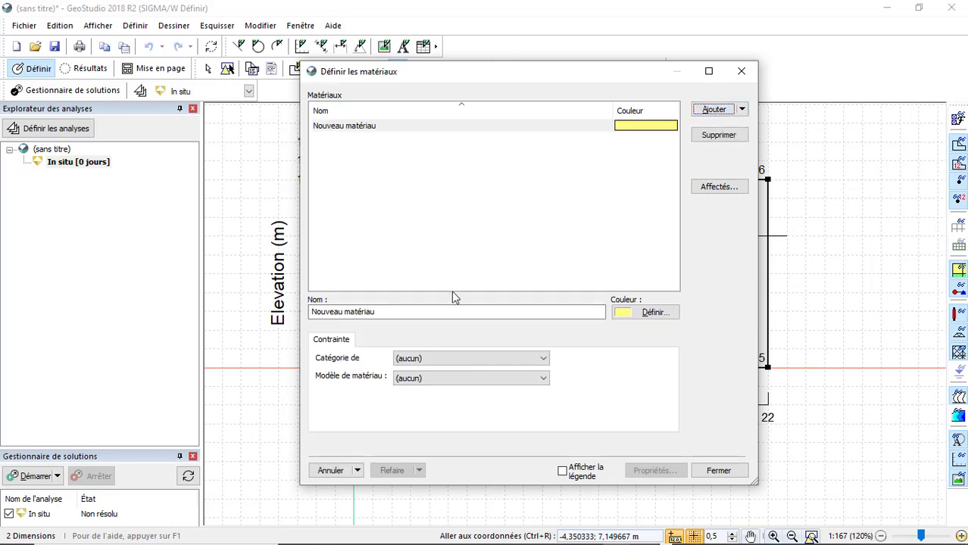
left_click(423, 318)
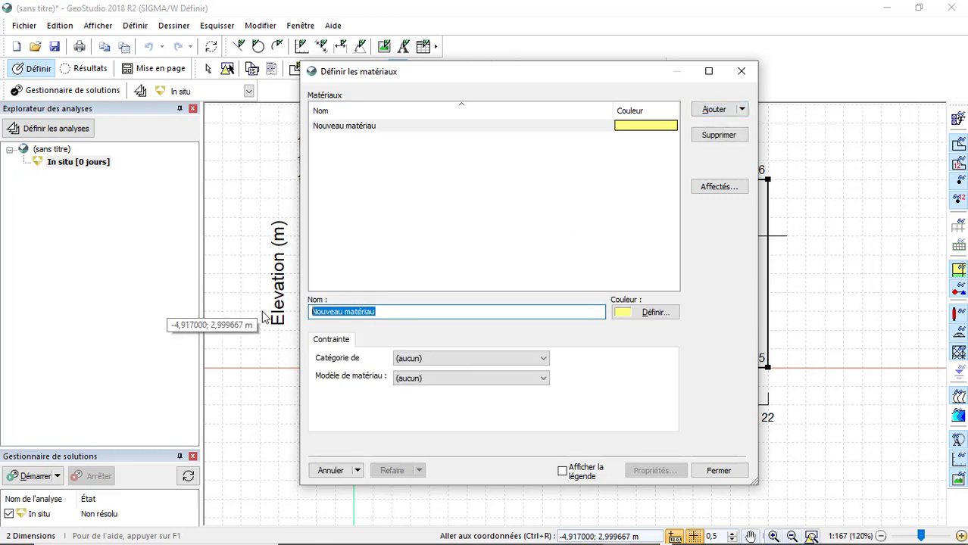
type("T")
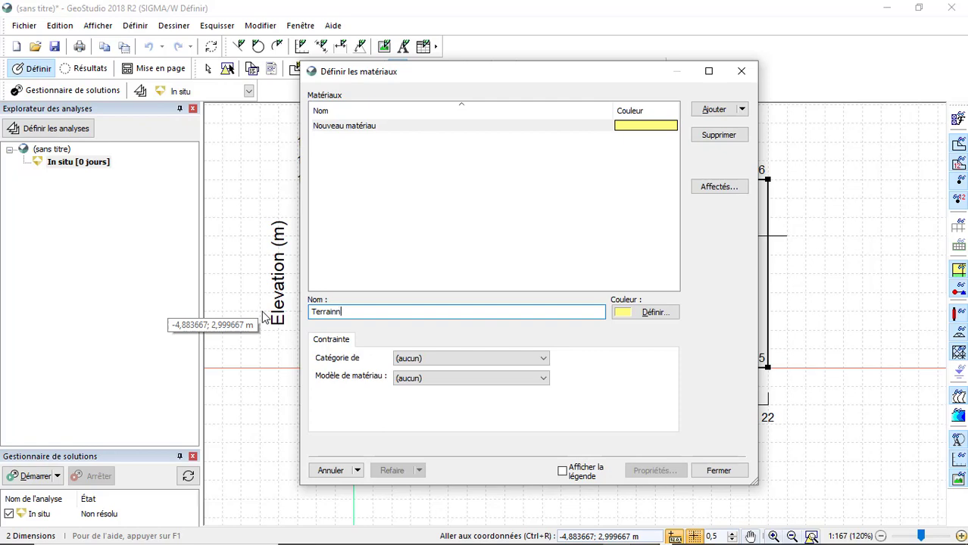
type("errain naturel")
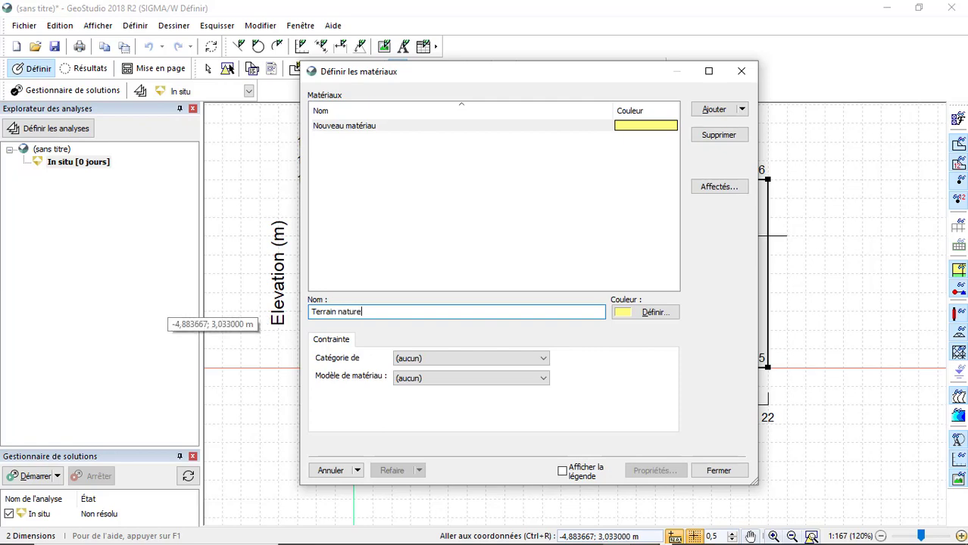
Step: Set the Terrain naturel category to Paramètres effectifs drainés and its material model to Élastique linéaire (effective)
left_click(455, 360)
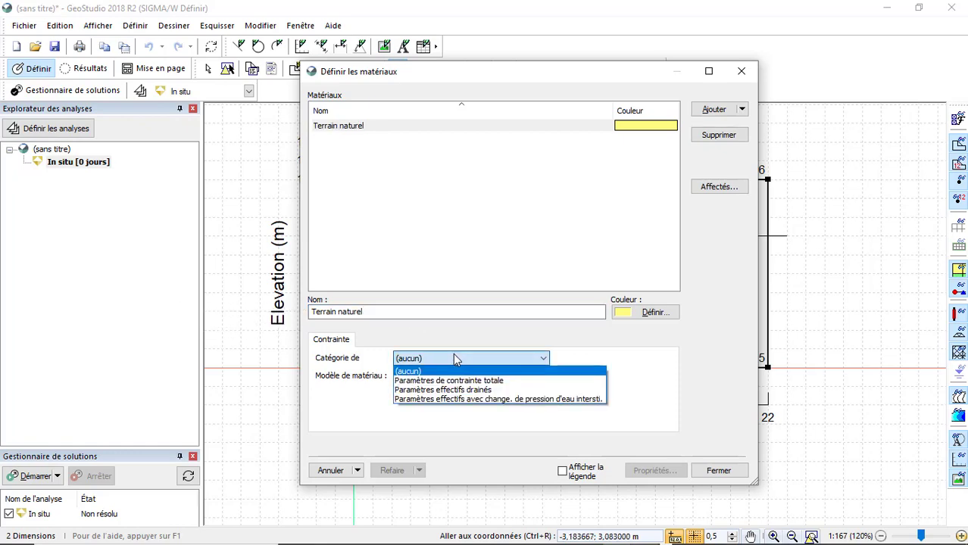
left_click(476, 390)
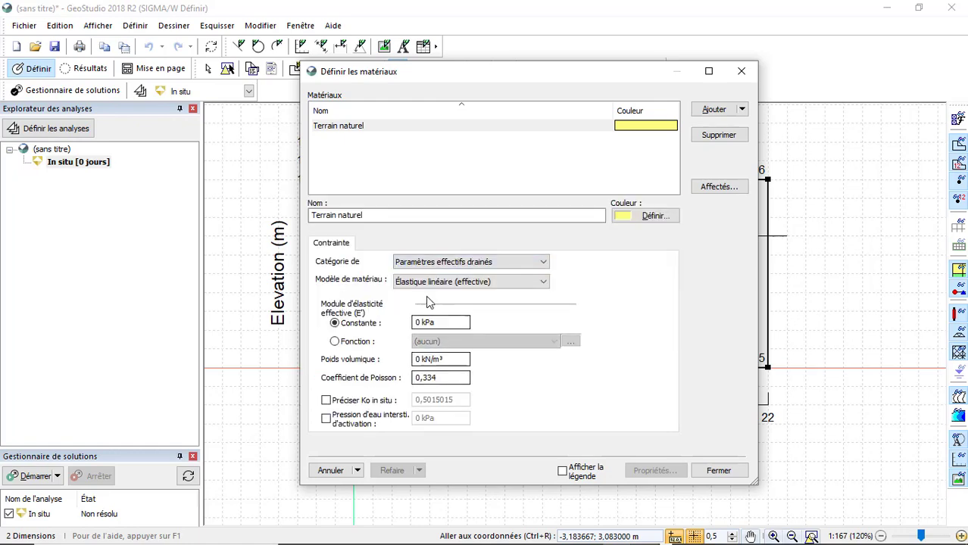
left_click(427, 283)
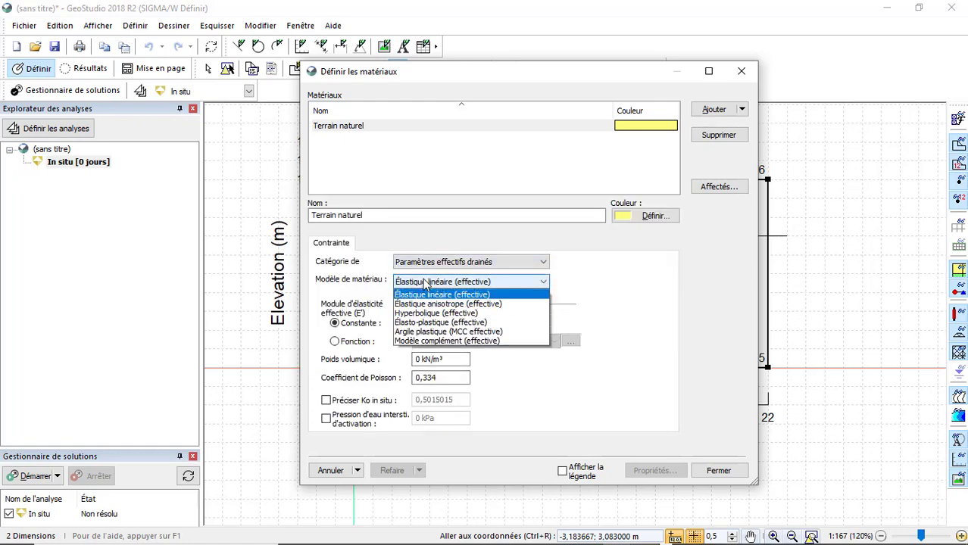
left_click(518, 296)
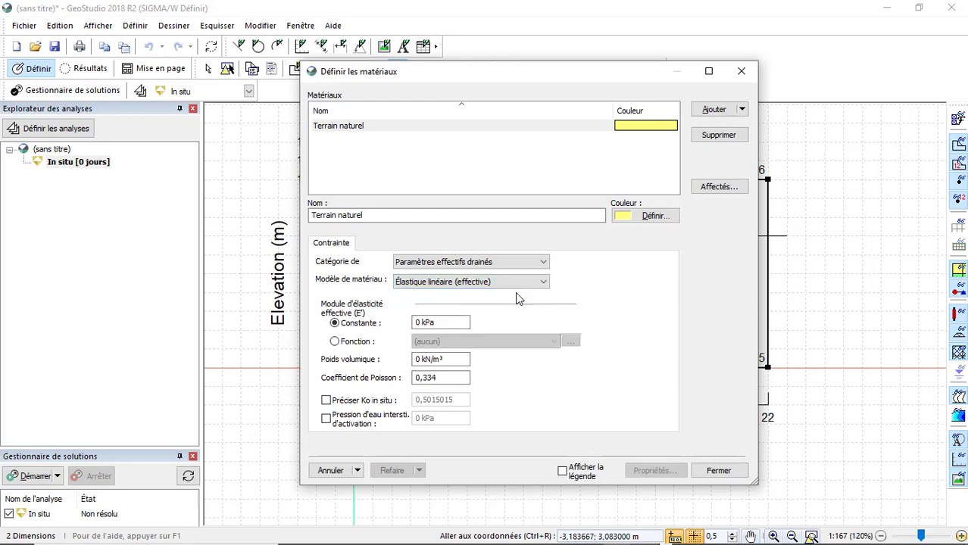
Step: Give Terrain naturel a constant effective elastic modulus of 5000 kPa, unit weight 20 kN/m³ and Poisson's ratio 0,3334, and finish defining materials
left_click(425, 322)
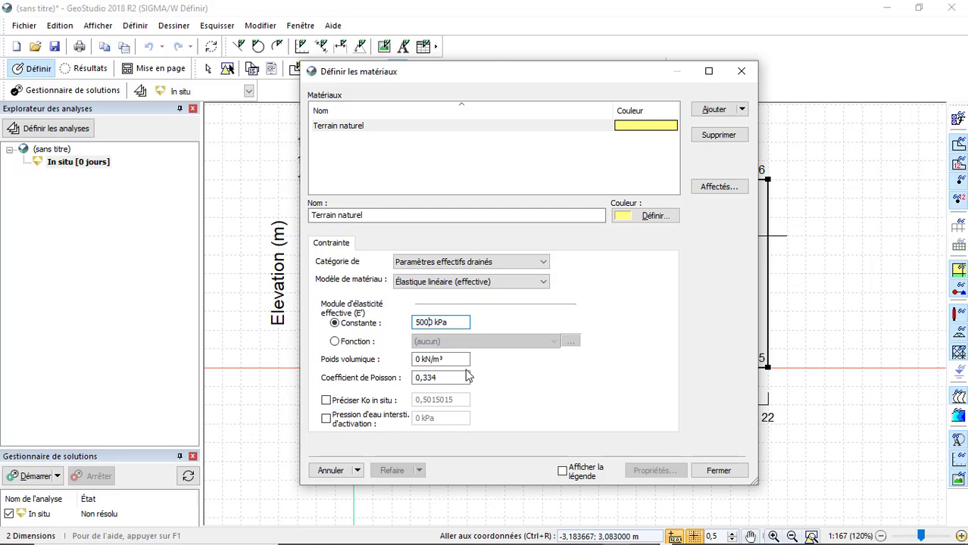
left_click(454, 377)
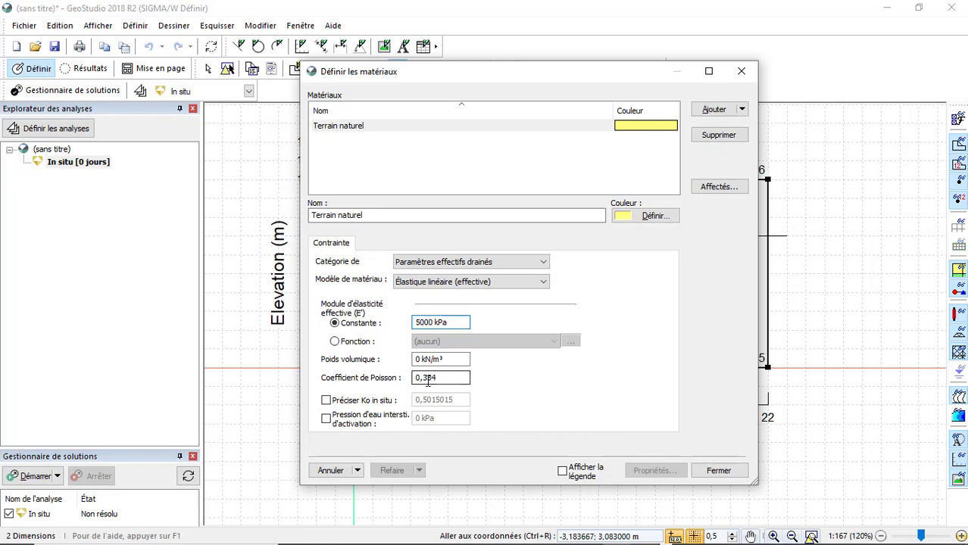
left_click(416, 359)
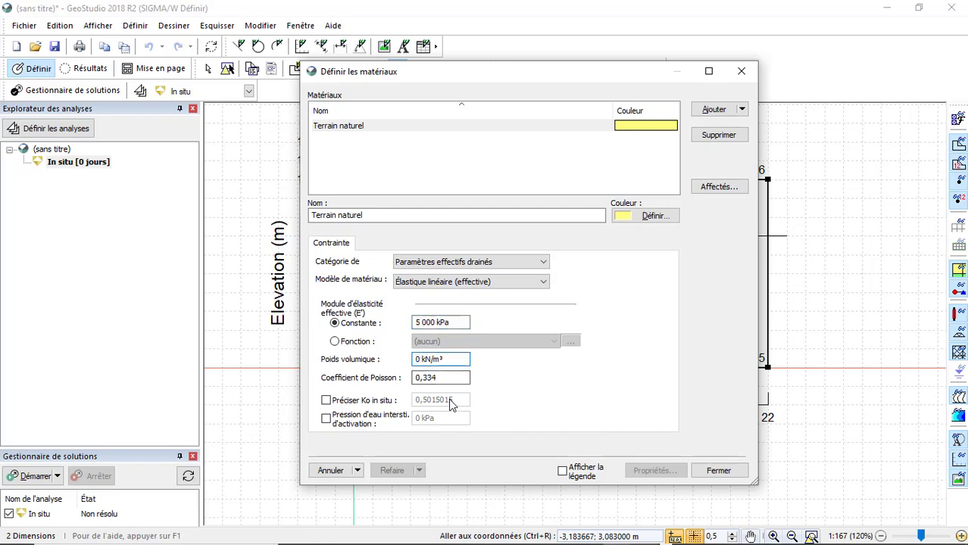
type("2")
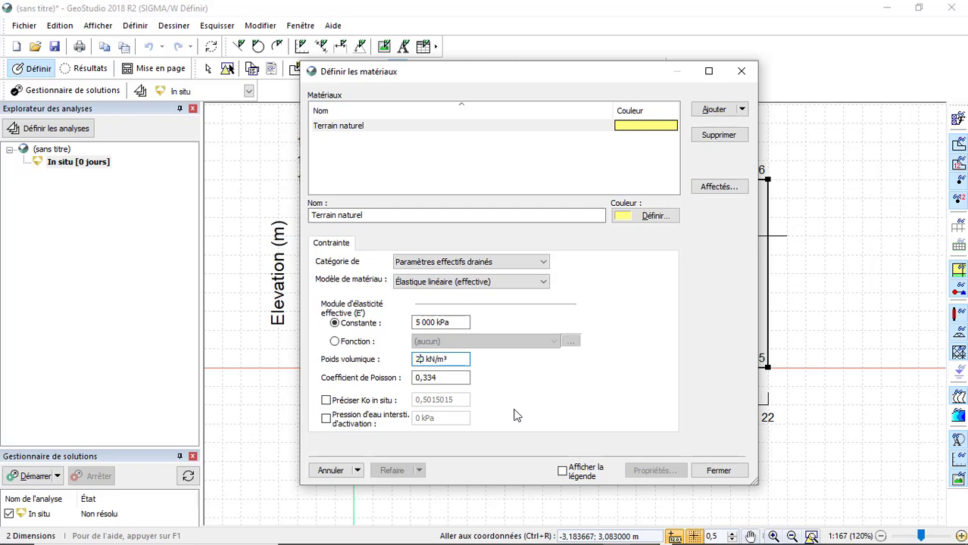
left_click(433, 384)
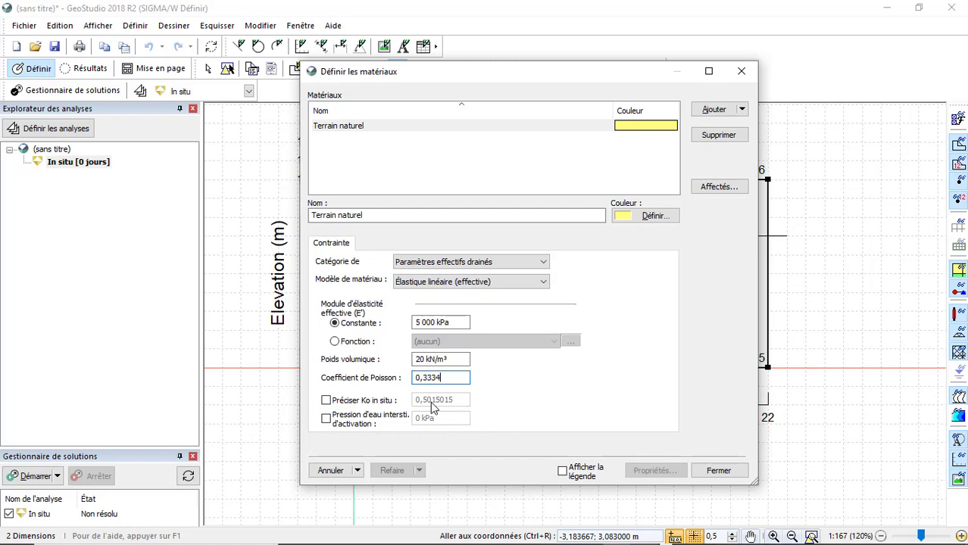
left_click(718, 470)
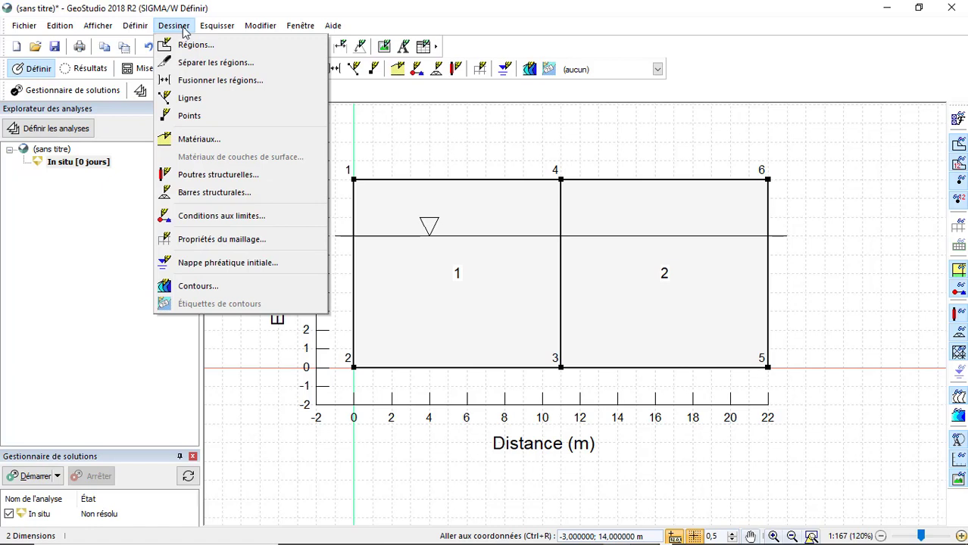
Step: Assign the Terrain naturel material to regions 1 and 2, and finish assigning materials
left_click(218, 138)
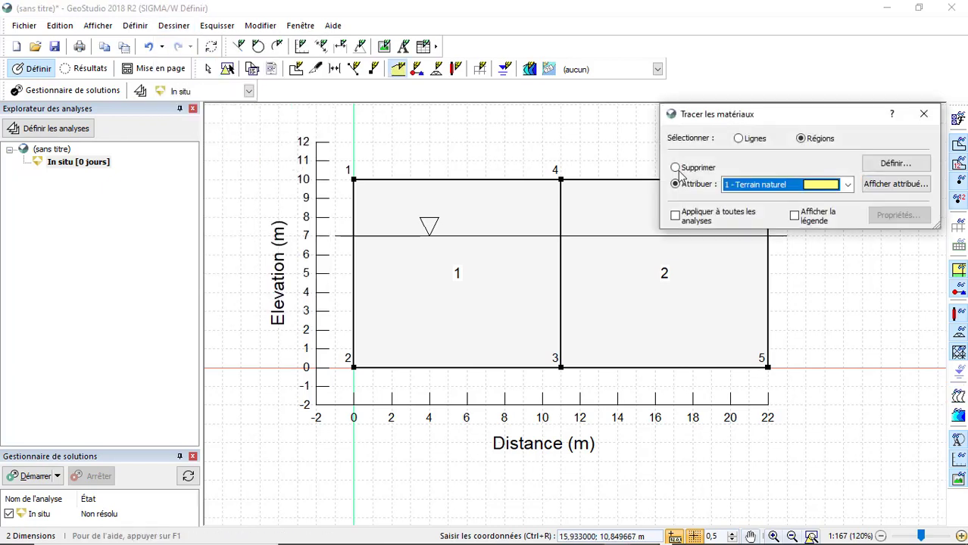
left_click(532, 274)
left_click(612, 288)
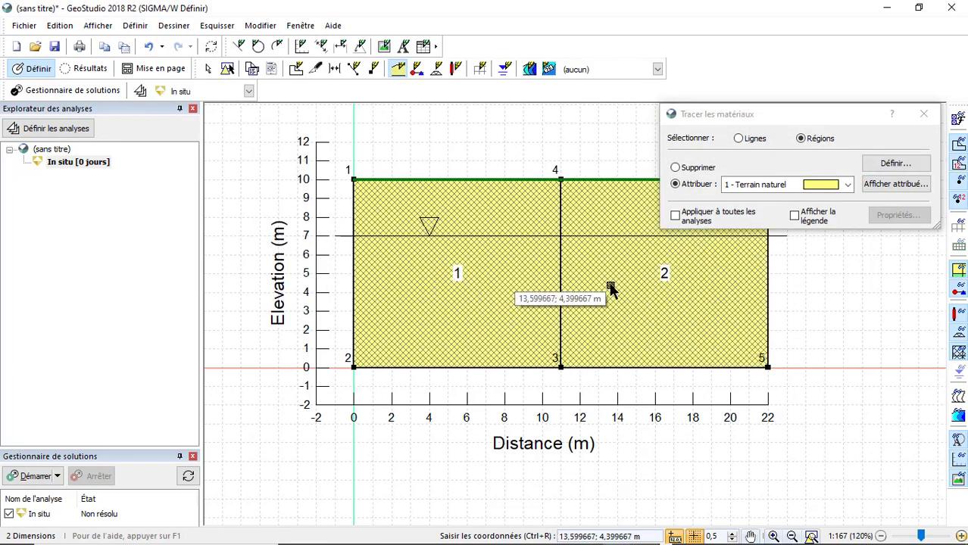
left_click(924, 113)
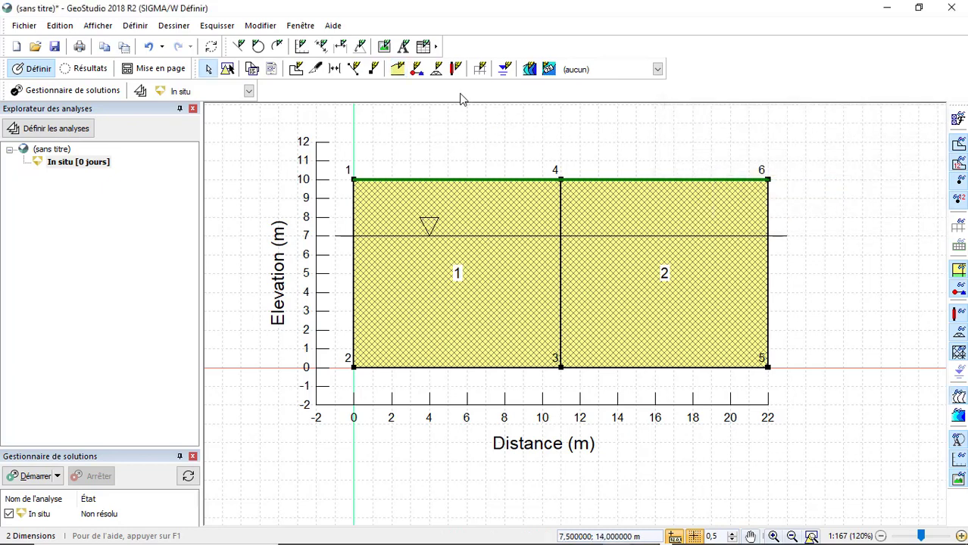
Step: Set the approximate global mesh element size to 0,5 m and apply it to both regions
left_click(479, 69)
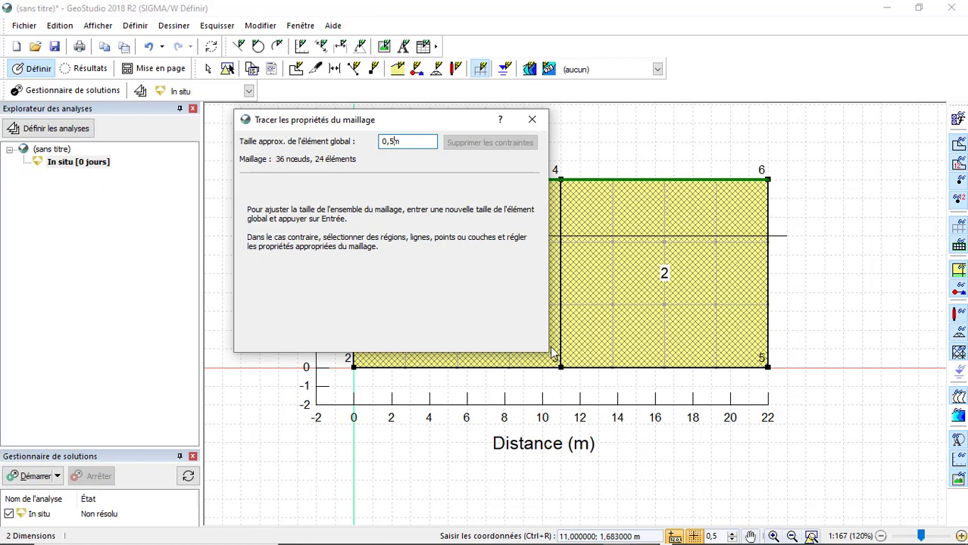
left_click_drag(433, 121, 292, 103)
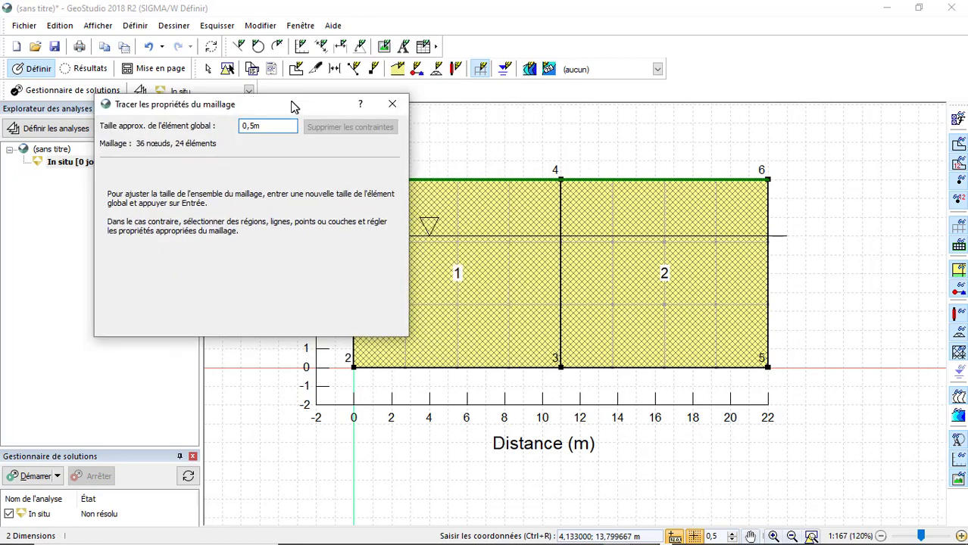
left_click(502, 271)
left_click(607, 301)
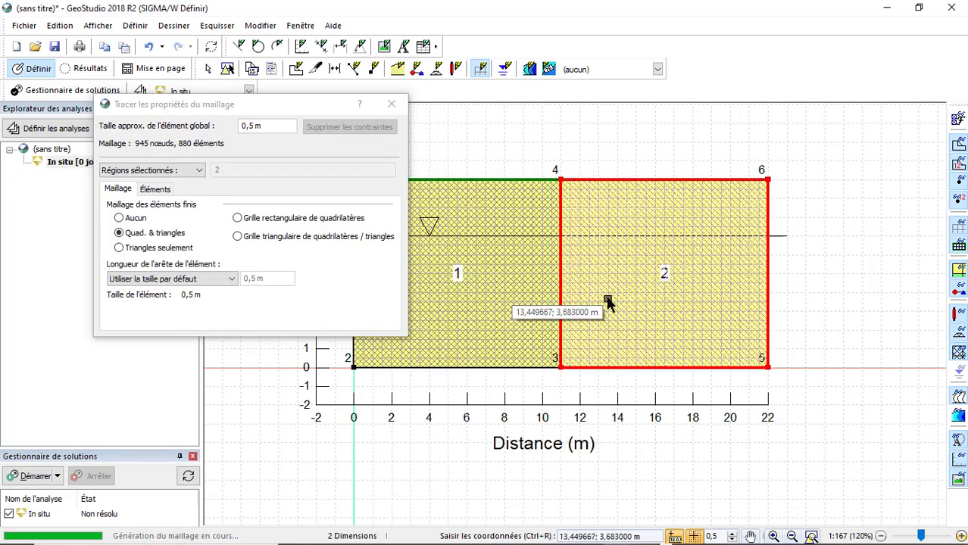
left_click(392, 104)
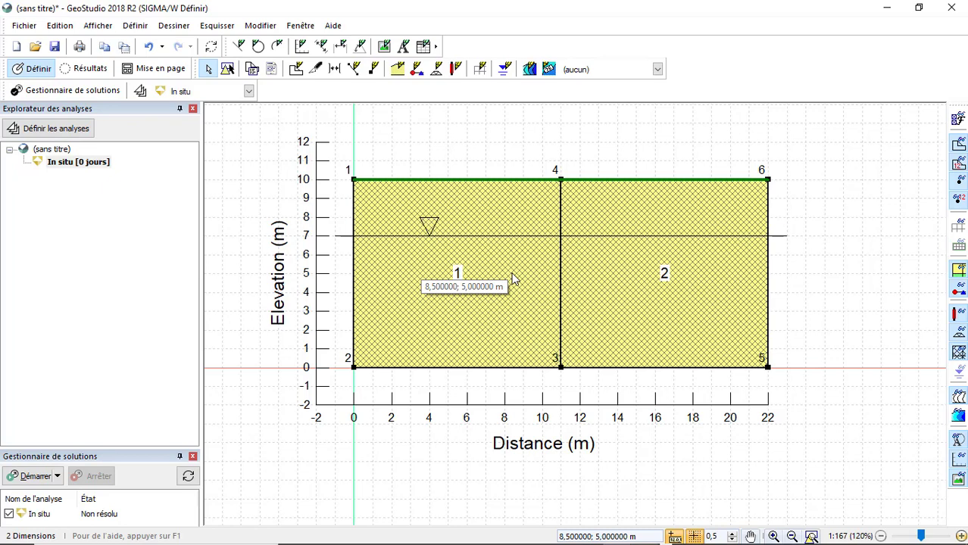
Step: Draw the initial water table at elevation 7 m from x = -1 m to x = 23 m, with a maximum negative pressure head of 5 m
left_click(173, 25)
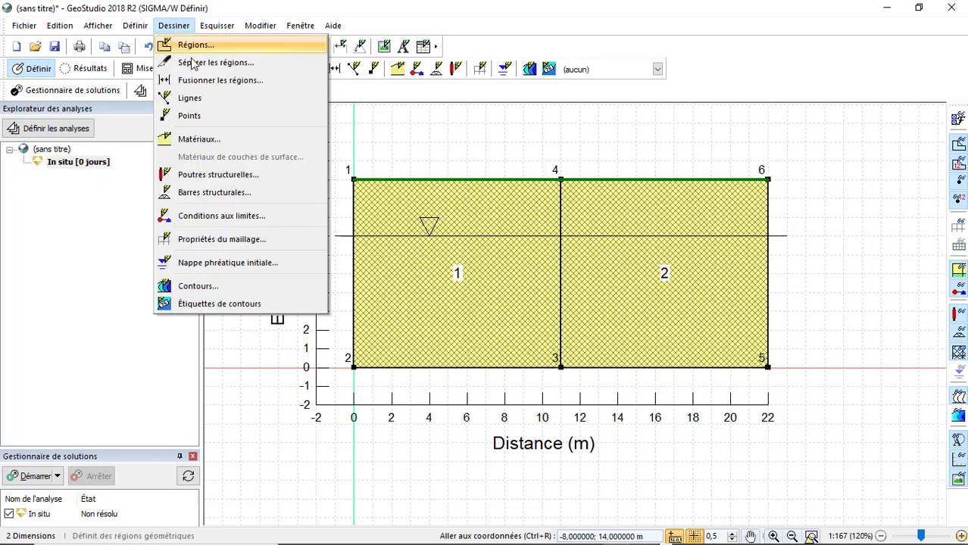
left_click(246, 272)
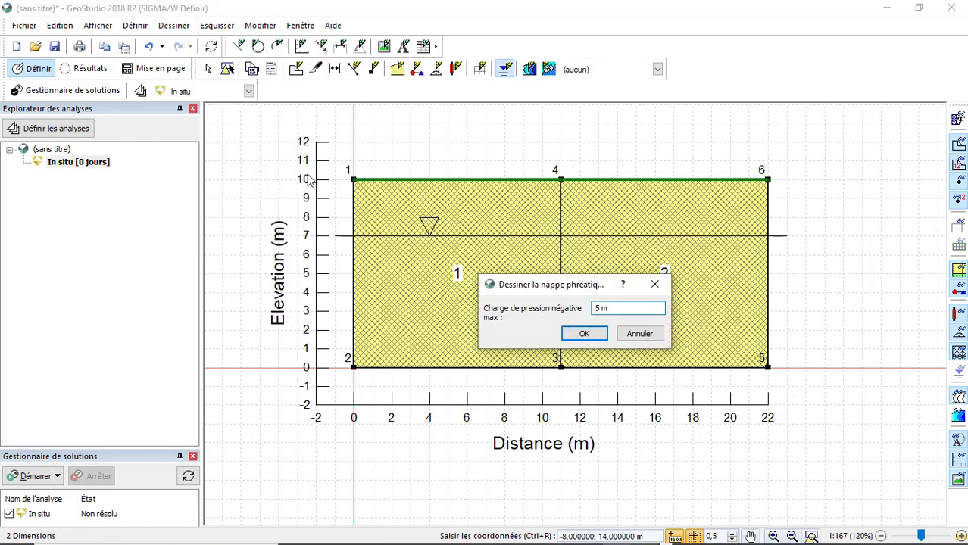
left_click(581, 333)
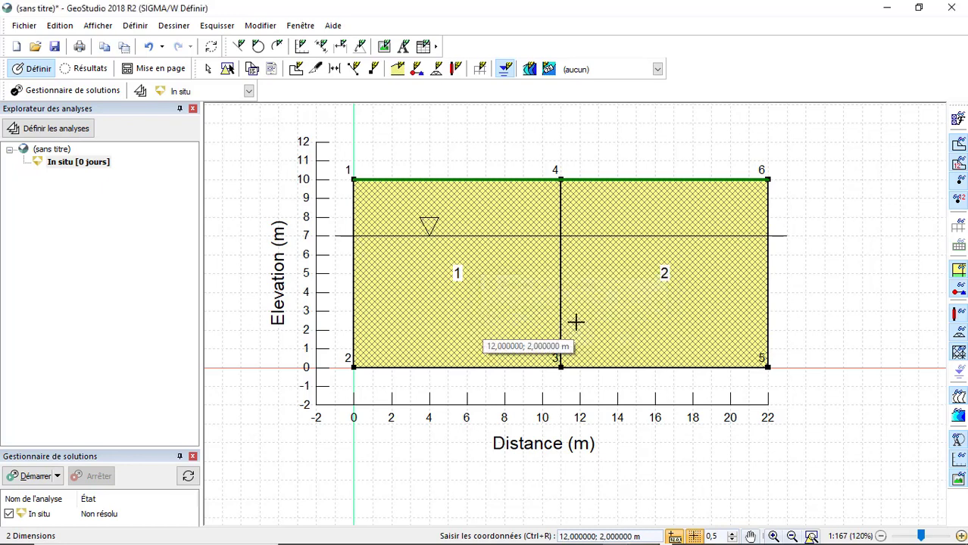
left_click(334, 236)
left_click(786, 236)
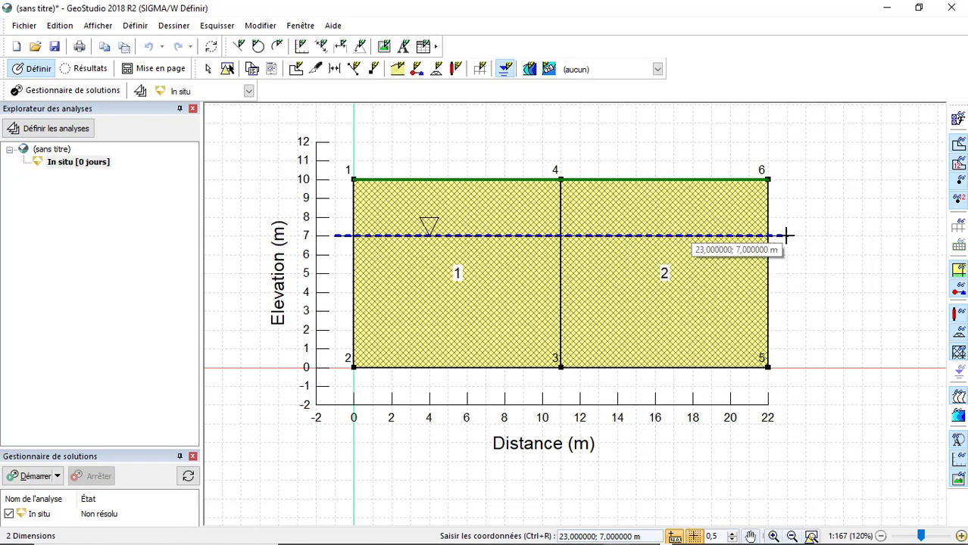
right_click(791, 314)
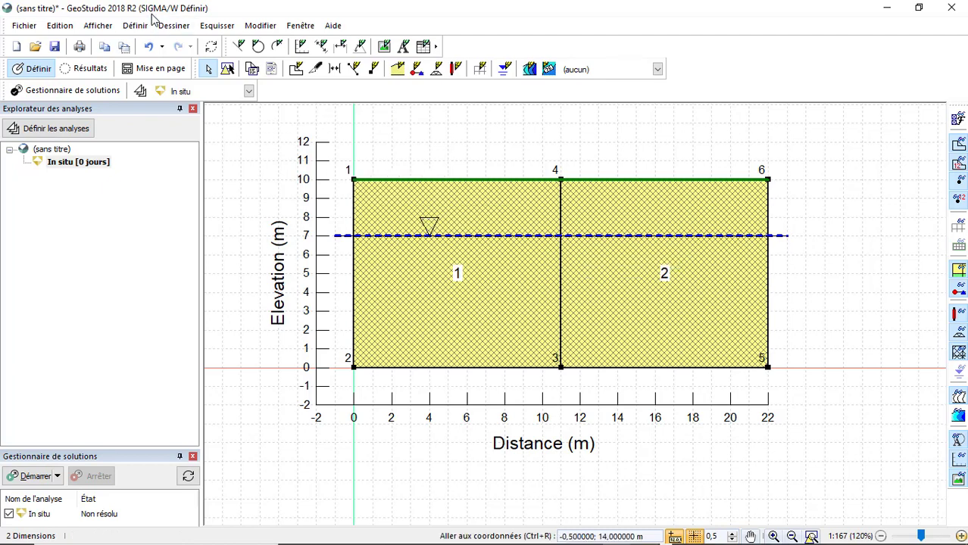
Step: Assign the Fixed X stress/strain boundary condition to the outer vertical edges at x = 0 m and x = 22 m
left_click(174, 26)
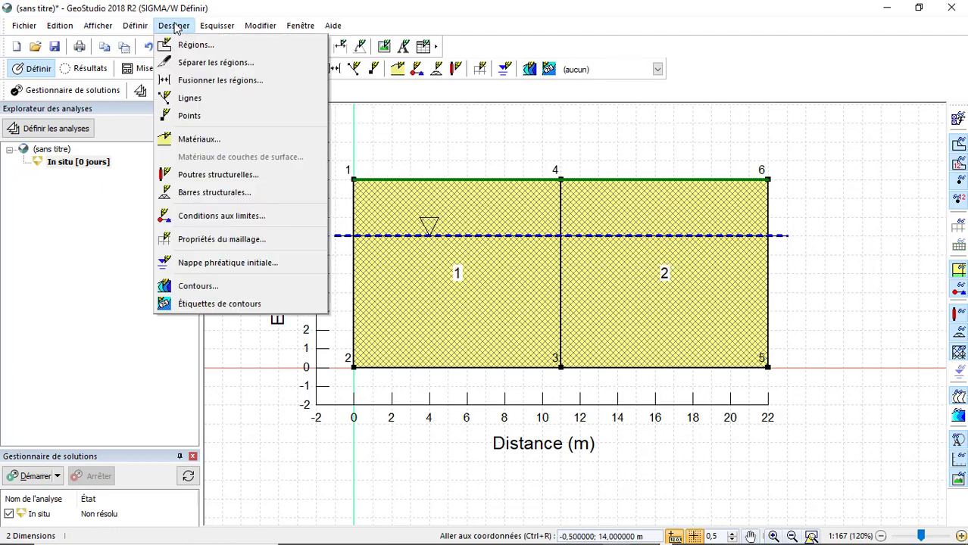
left_click(251, 216)
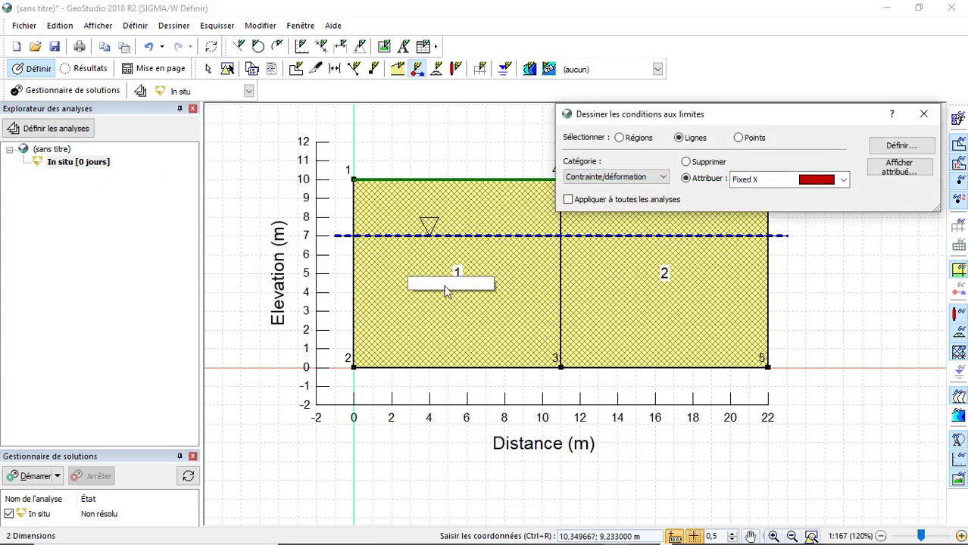
left_click(357, 293)
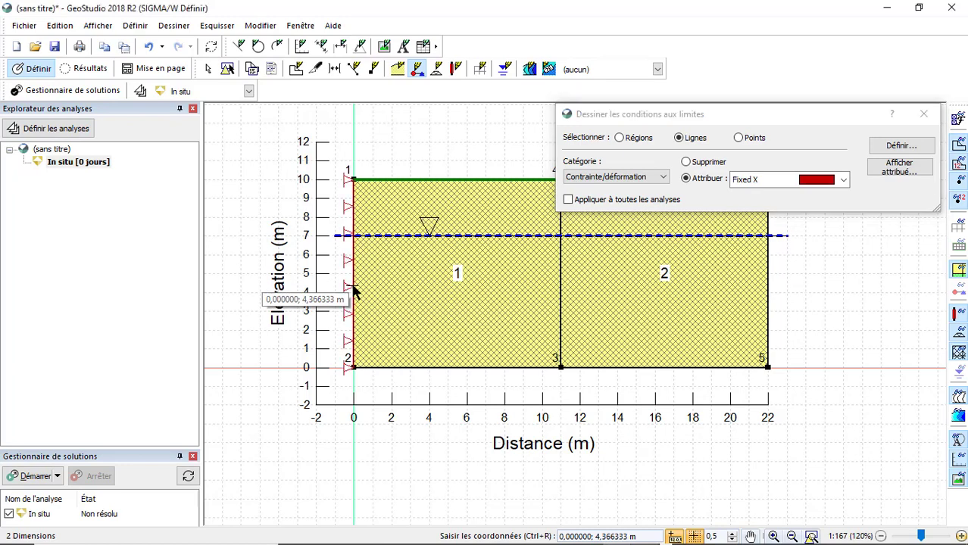
left_click(767, 319)
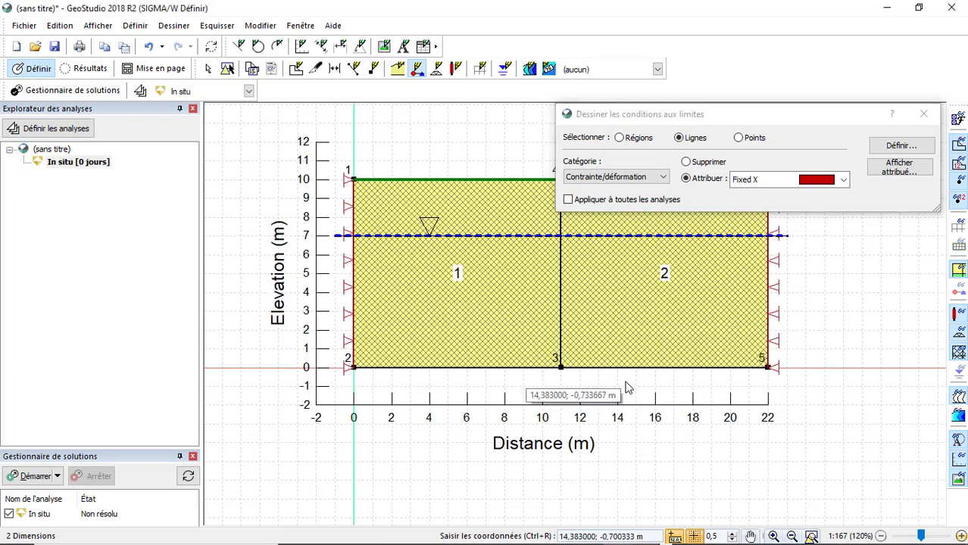
Step: Assign the Fixed X/Y stress/strain boundary condition to both base edges at elevation 0 m, and finish assigning boundary conditions
left_click(844, 180)
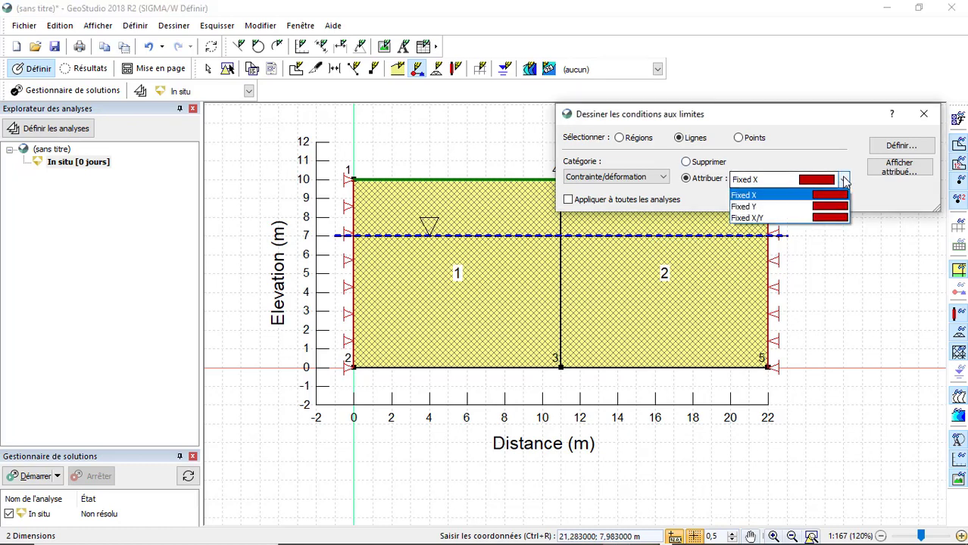
left_click(820, 218)
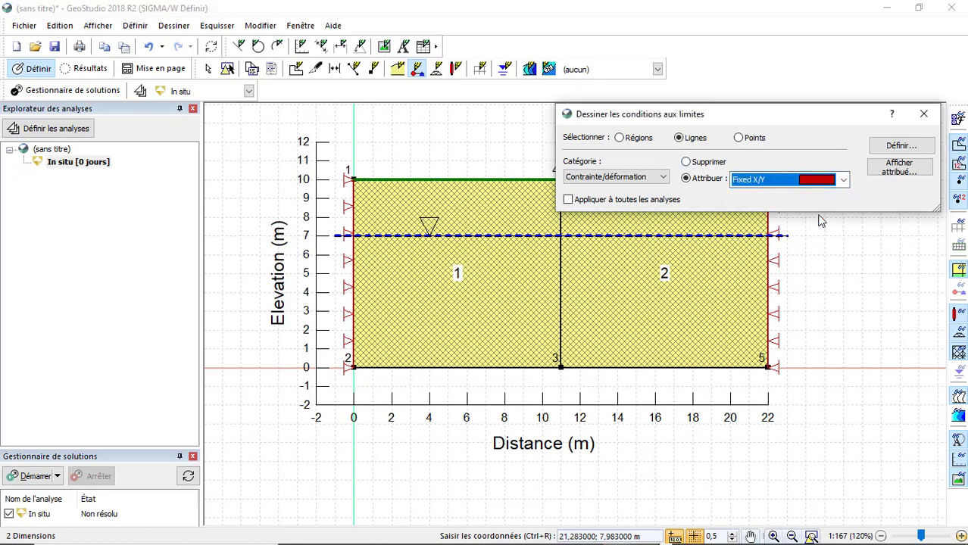
left_click(674, 368)
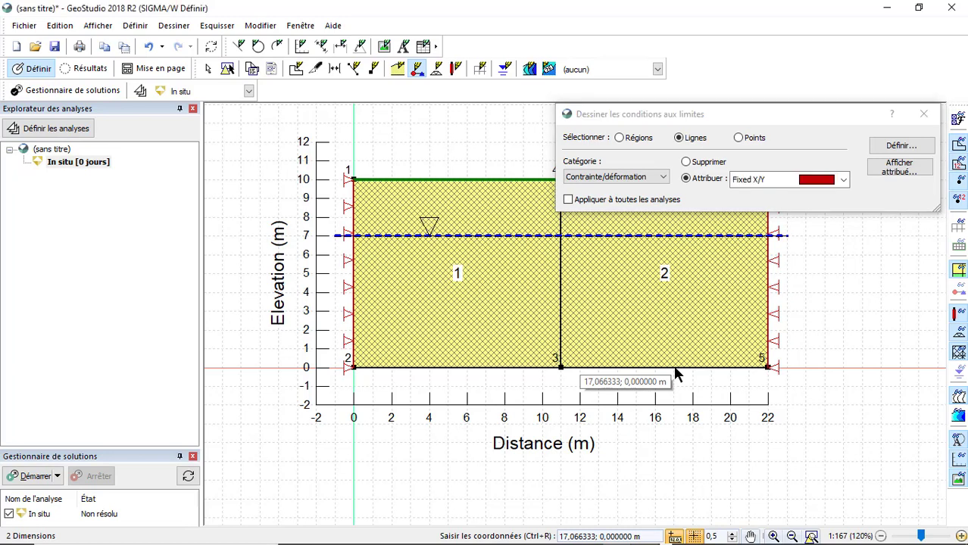
left_click(503, 368)
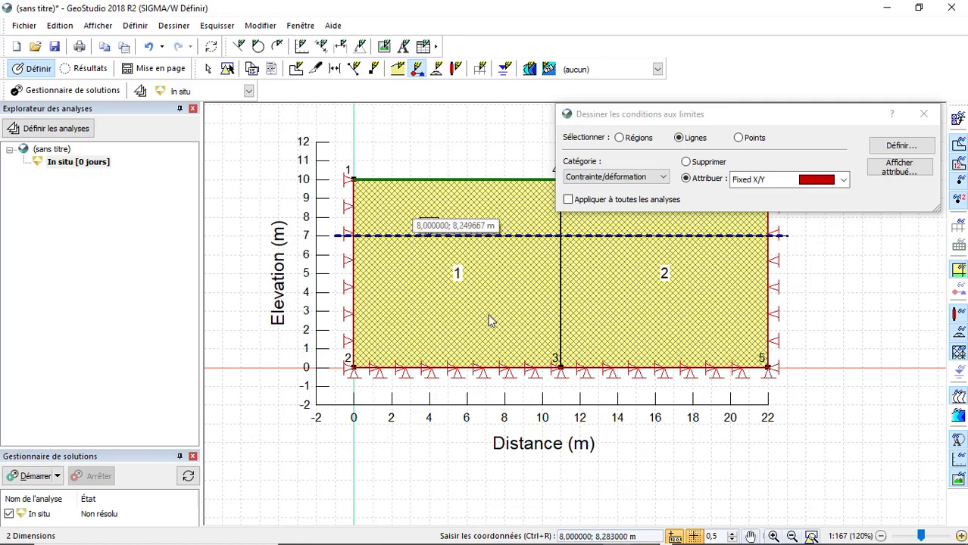
left_click(924, 113)
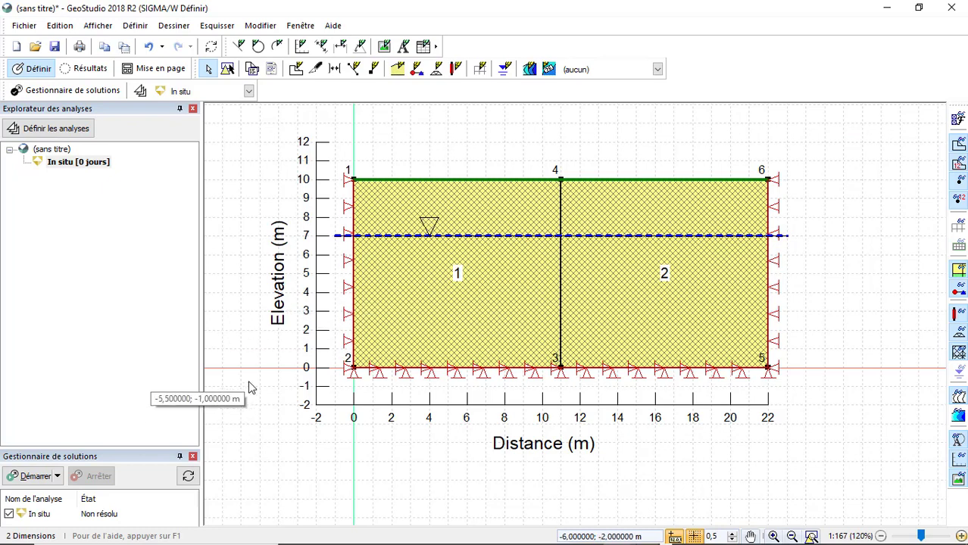
Step: Start solving the In situ analysis, saving the project as IN SITU in the Téléchargements folder
left_click(26, 474)
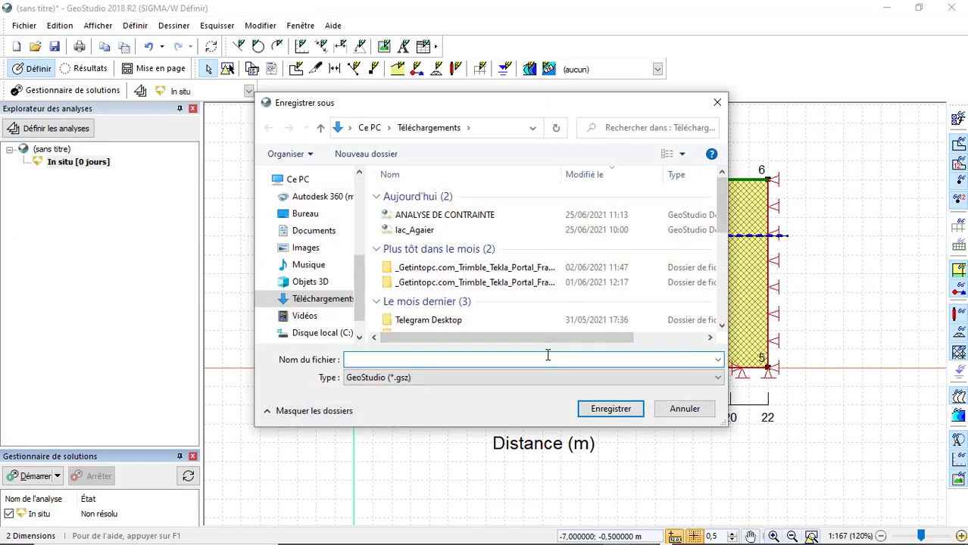
type("IN SITU")
left_click(623, 407)
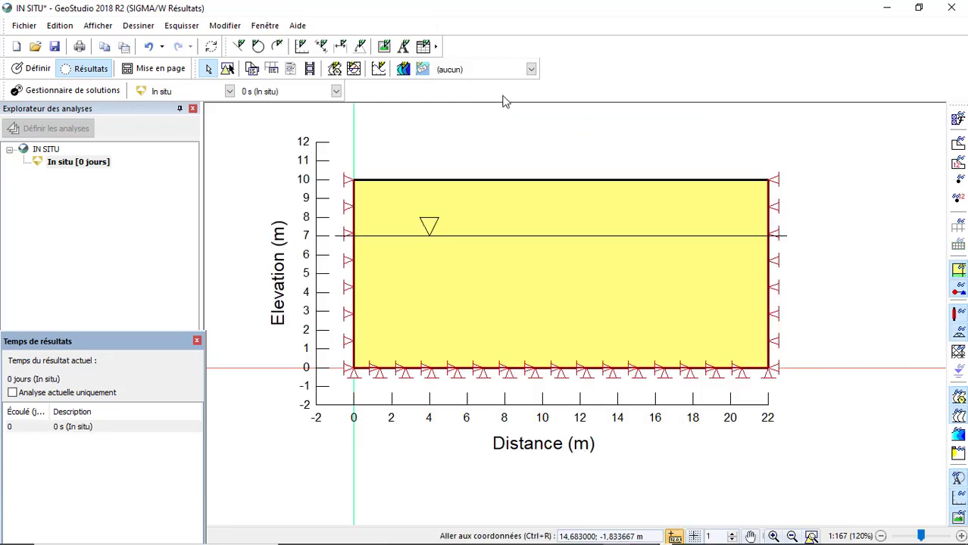
Step: View the Y-Total Stress, Water Total Head and Pore-Water Pressure contours of the solved model in turn
left_click(502, 70)
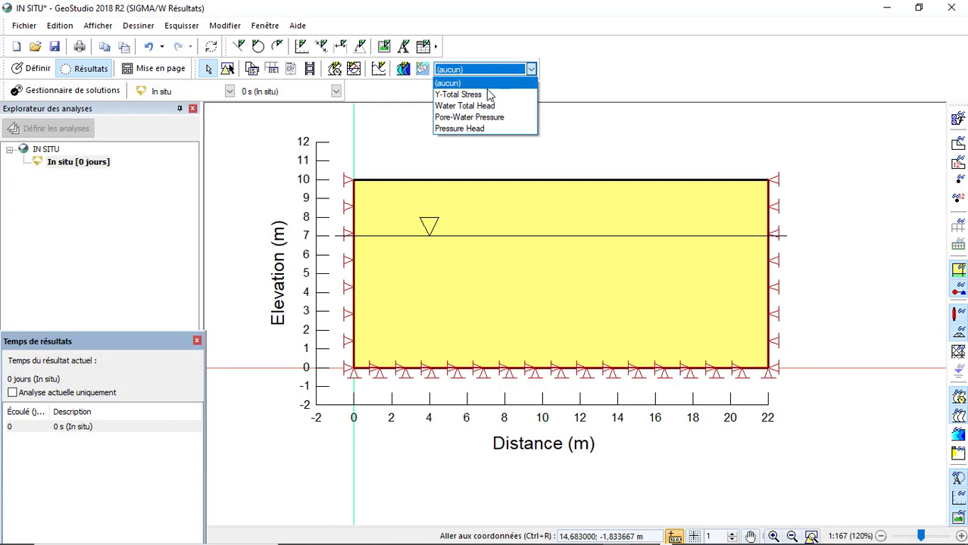
left_click(488, 92)
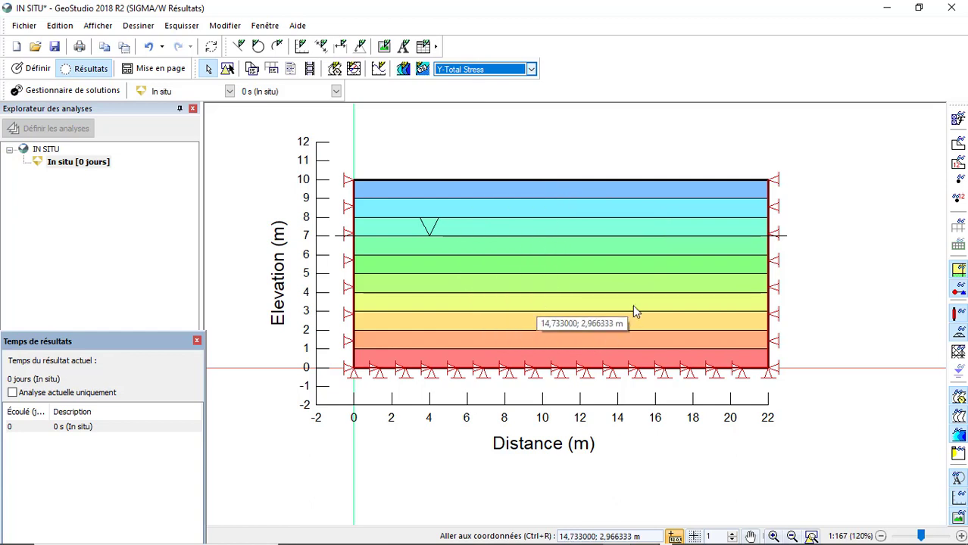
left_click(533, 70)
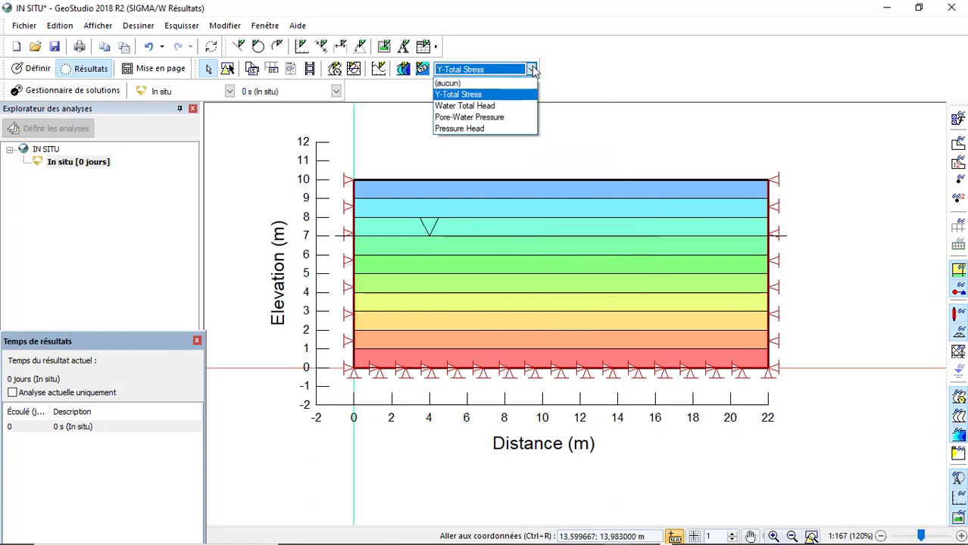
left_click(511, 106)
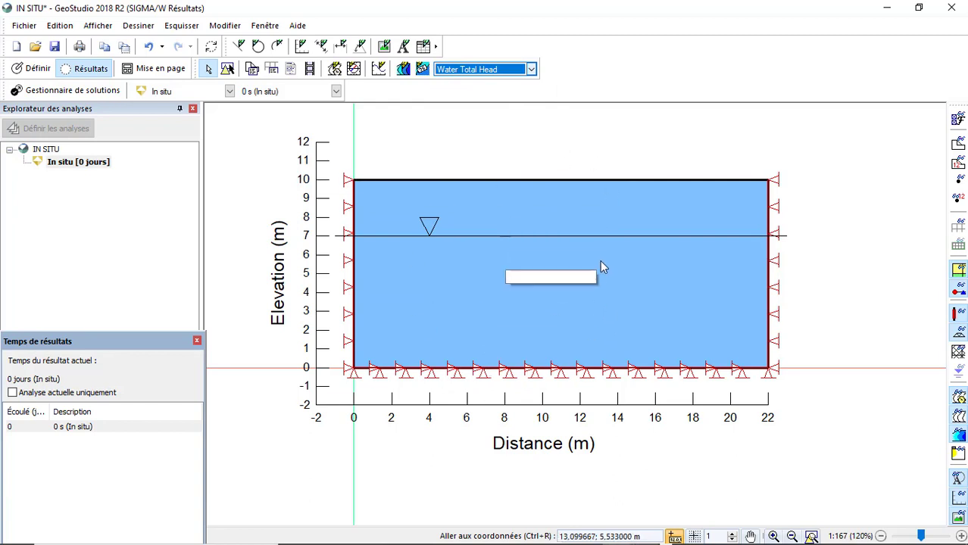
left_click(533, 70)
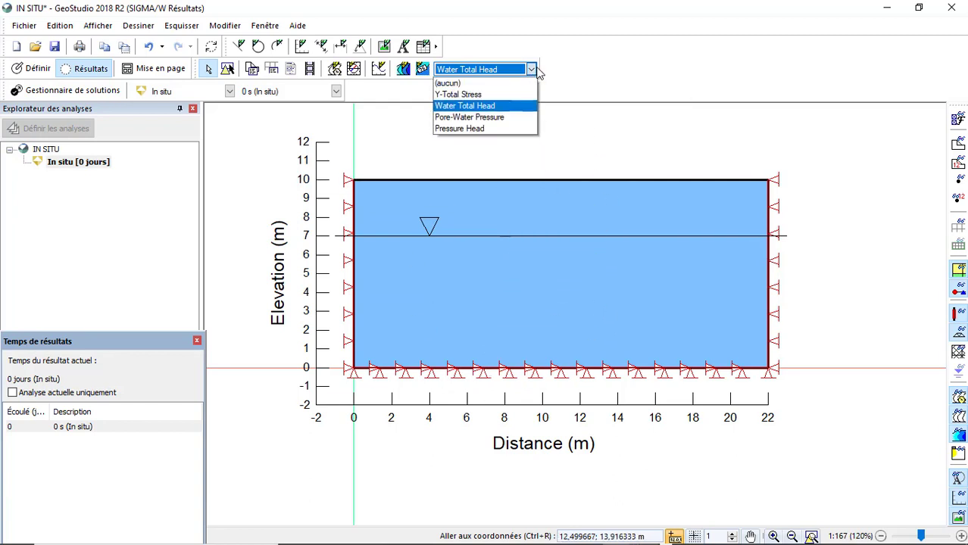
left_click(497, 117)
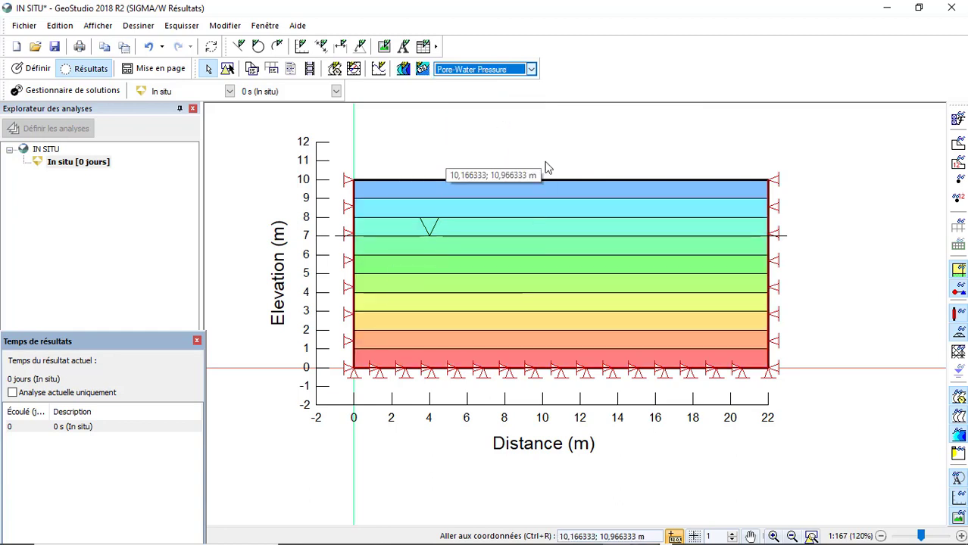
Step: Show the Pressure Head contours and label each contour line near mid-width from elevation 10 m down to 1 m
left_click(532, 69)
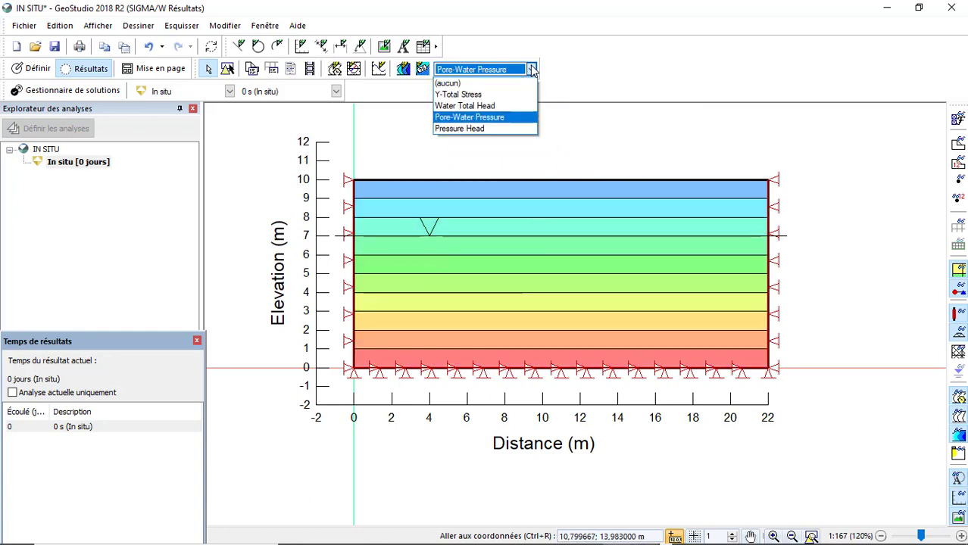
left_click(493, 129)
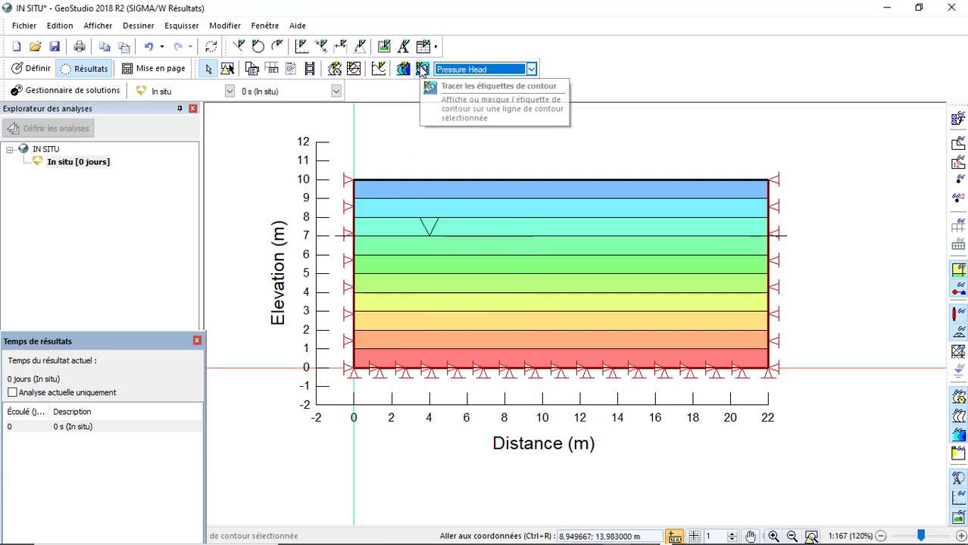
left_click(424, 69)
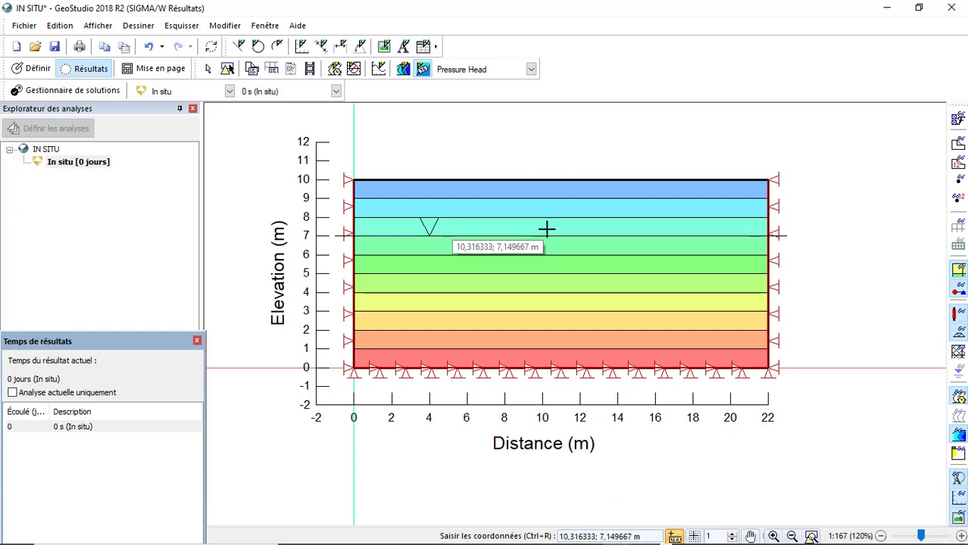
left_click(578, 179)
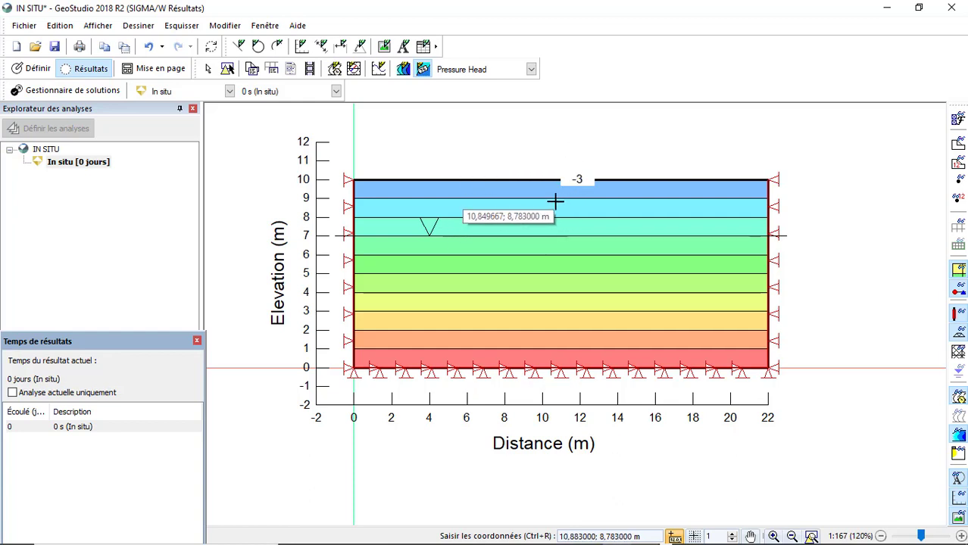
left_click(554, 198)
left_click(554, 217)
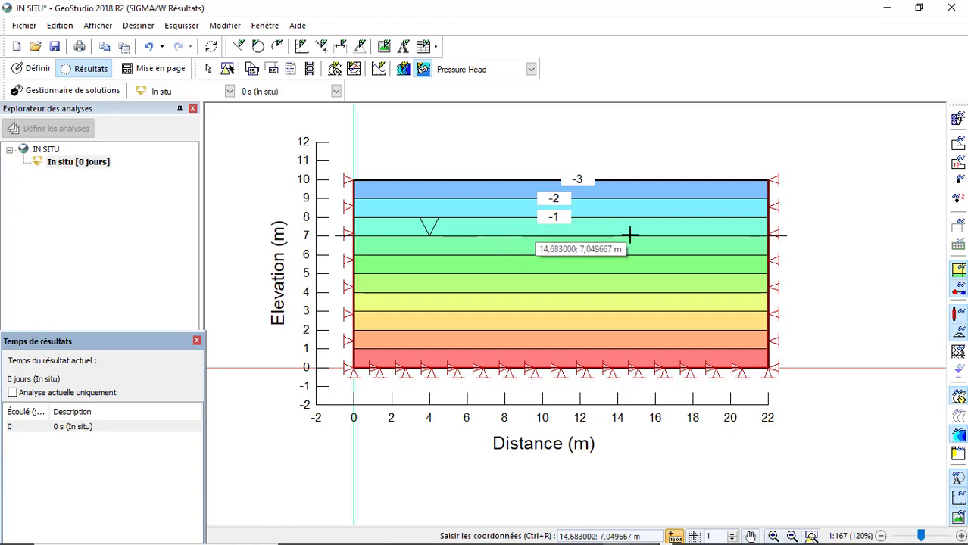
left_click(569, 236)
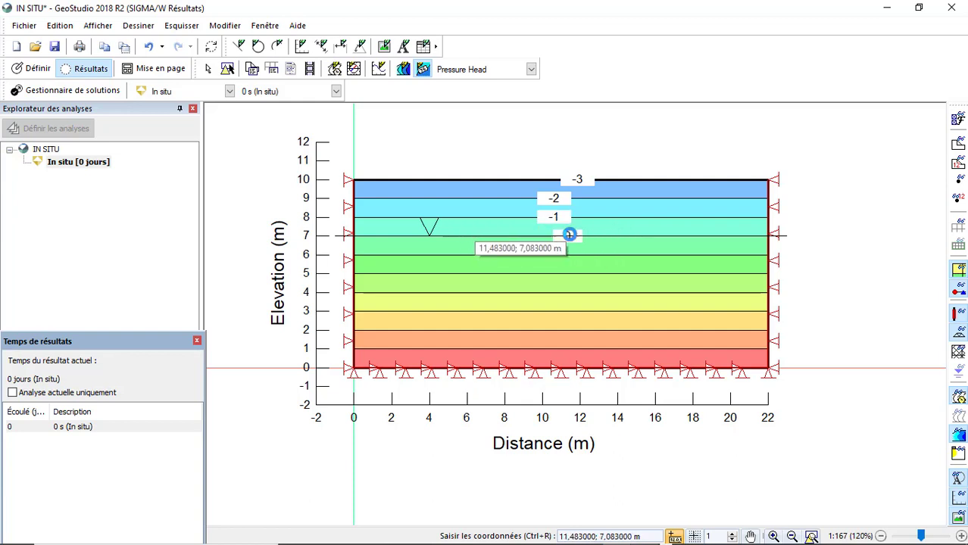
left_click(568, 255)
left_click(571, 273)
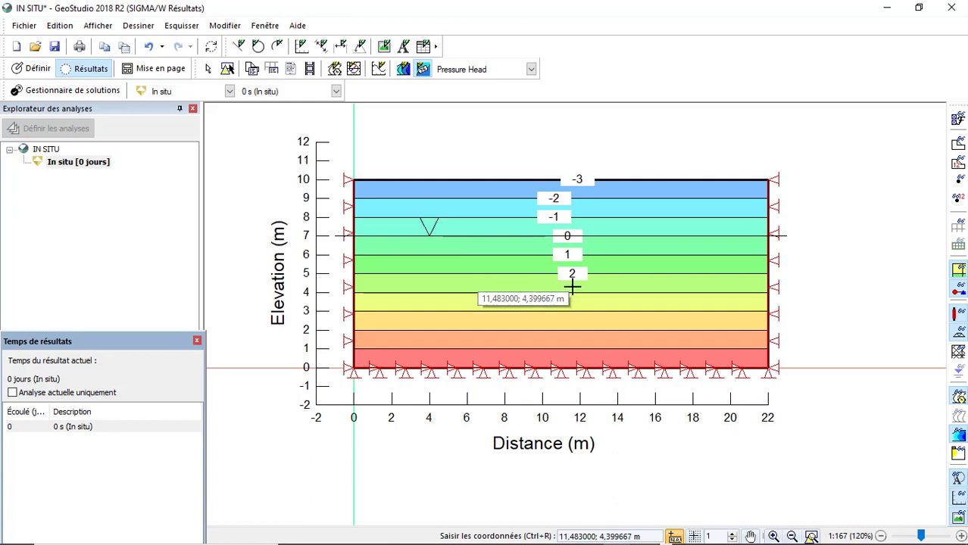
left_click(572, 292)
left_click(572, 310)
left_click(574, 330)
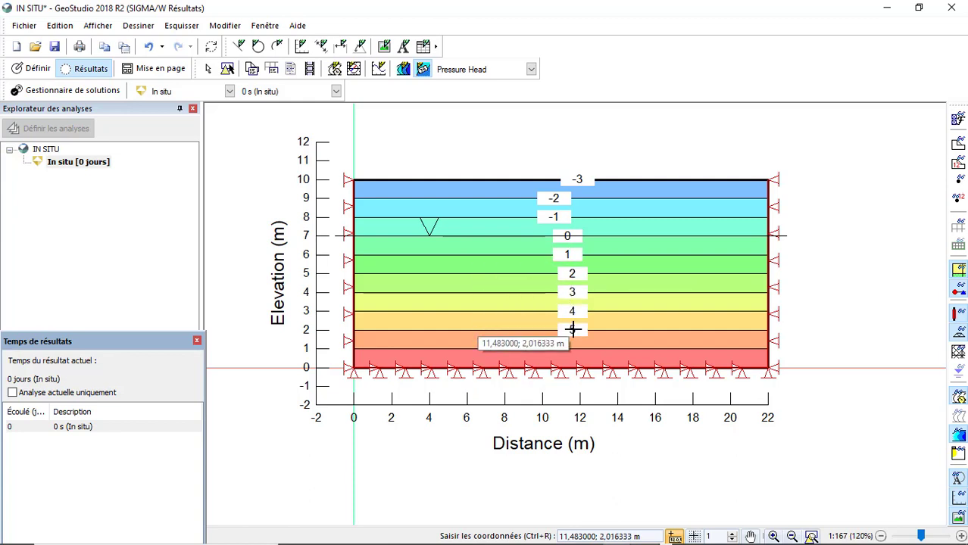
left_click(577, 348)
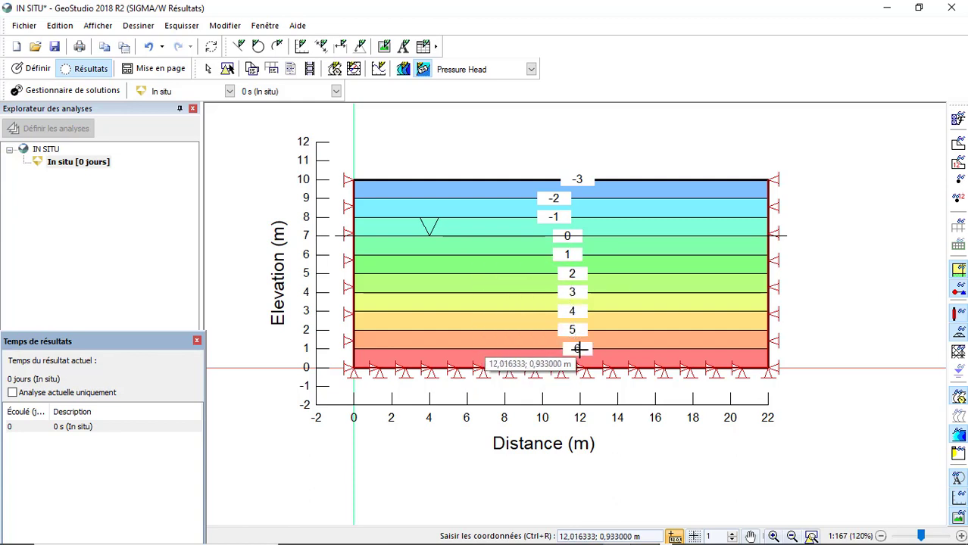
Step: Show the Pore-Water Pressure contours and label each contour line near mid-width from elevation 10 m down to 0 m
left_click(530, 70)
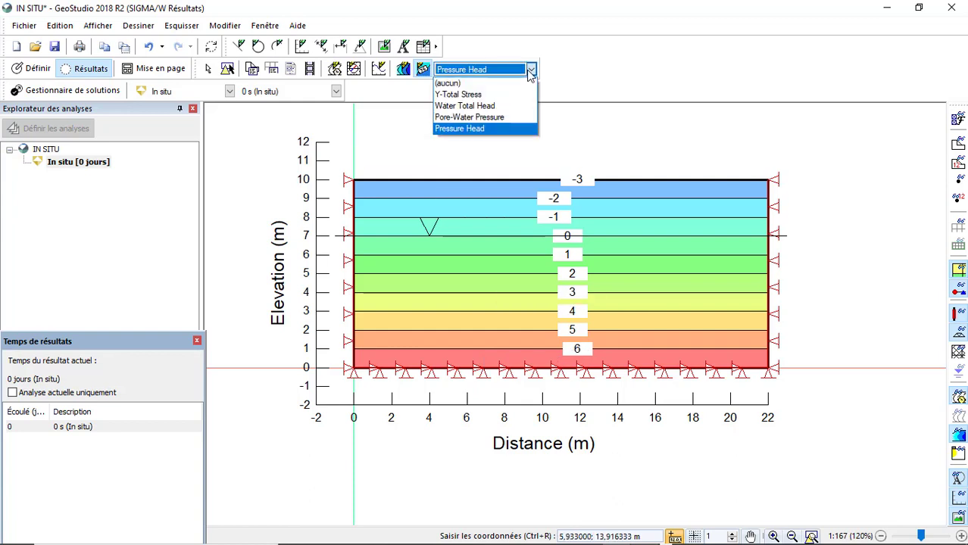
left_click(499, 118)
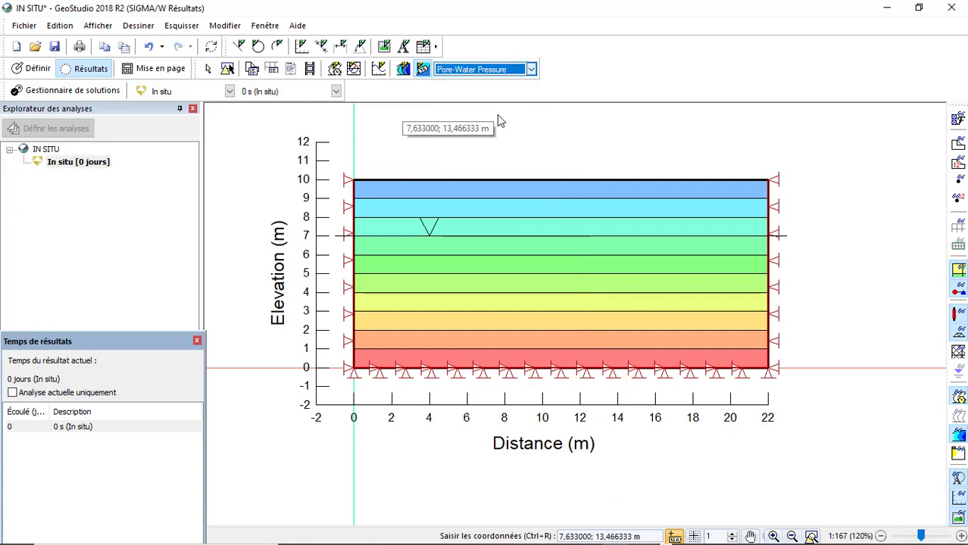
left_click(562, 182)
left_click(563, 199)
left_click(563, 218)
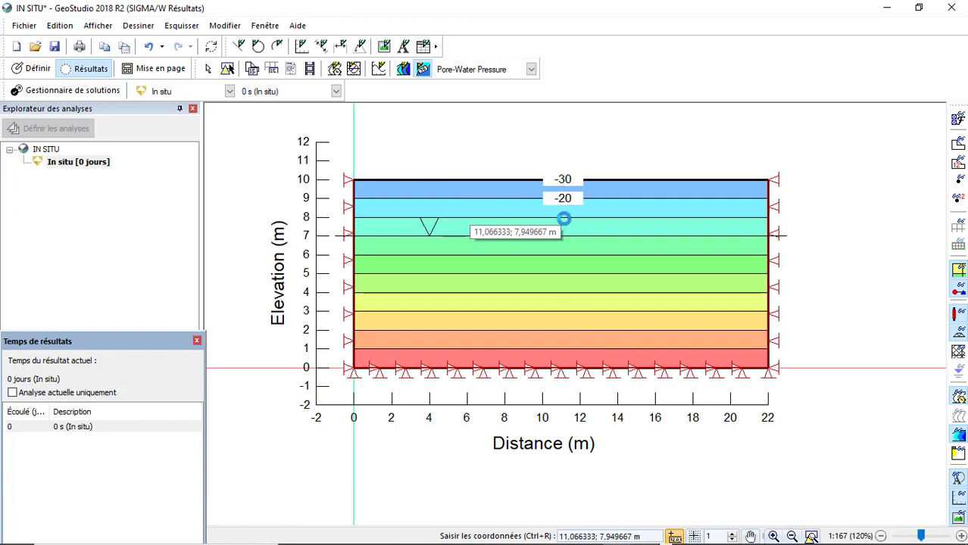
left_click(567, 237)
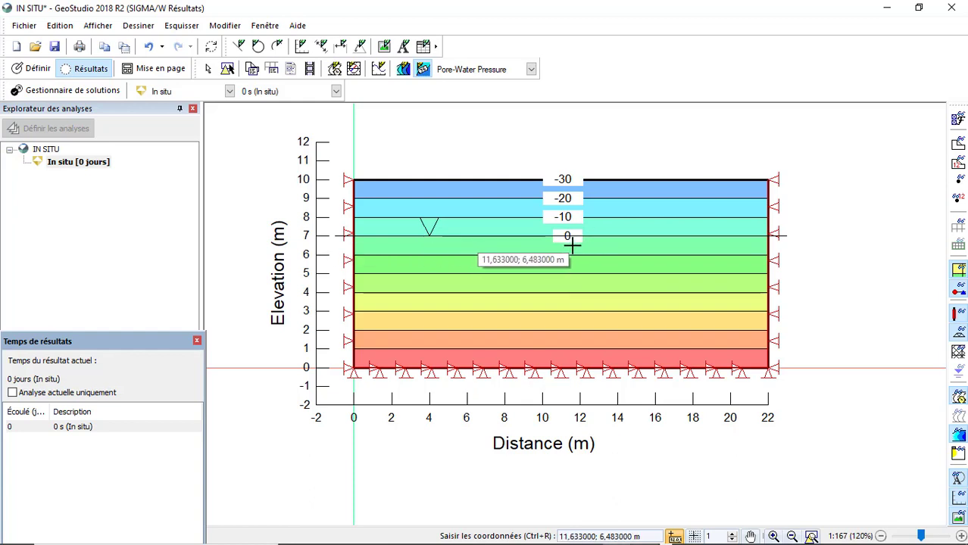
left_click(571, 259)
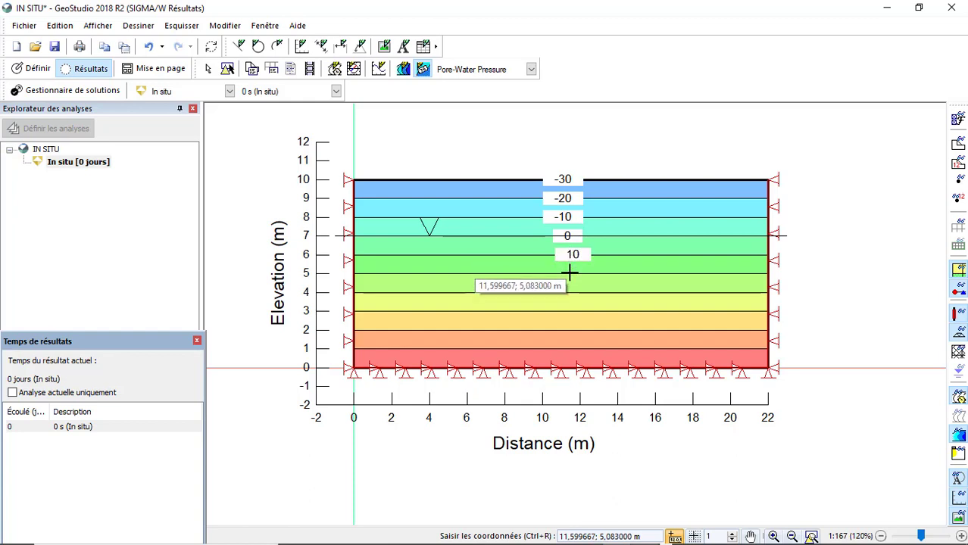
left_click(569, 284)
left_click(567, 292)
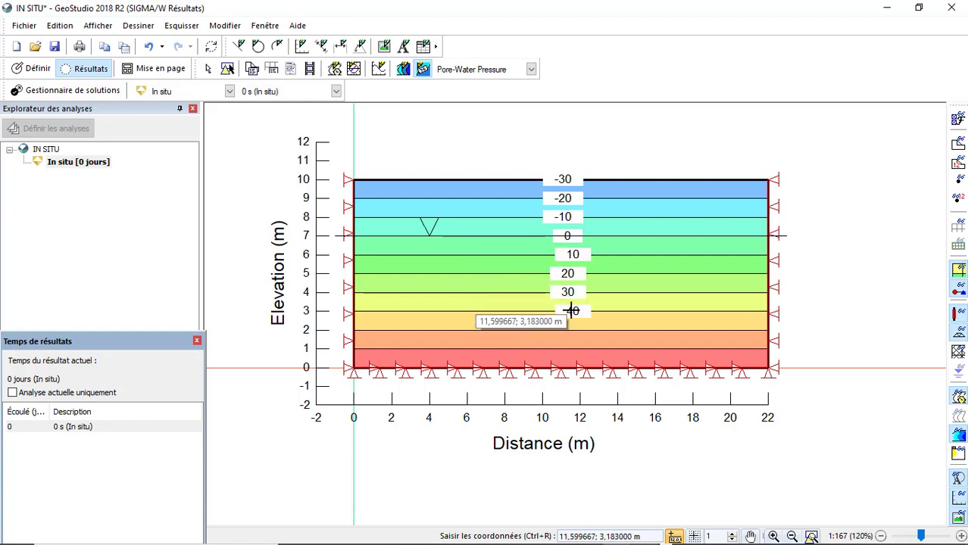
left_click(572, 310)
left_click(572, 329)
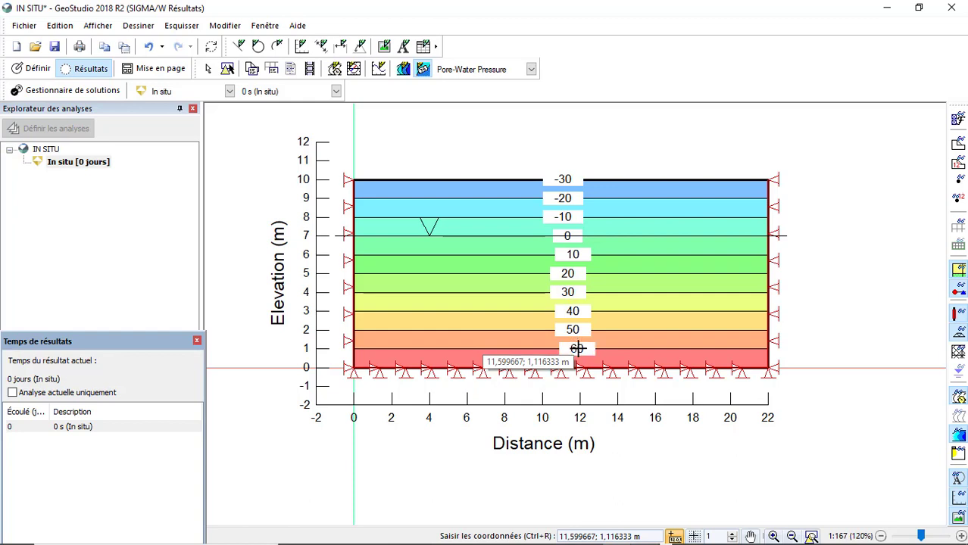
left_click(576, 348)
left_click(579, 368)
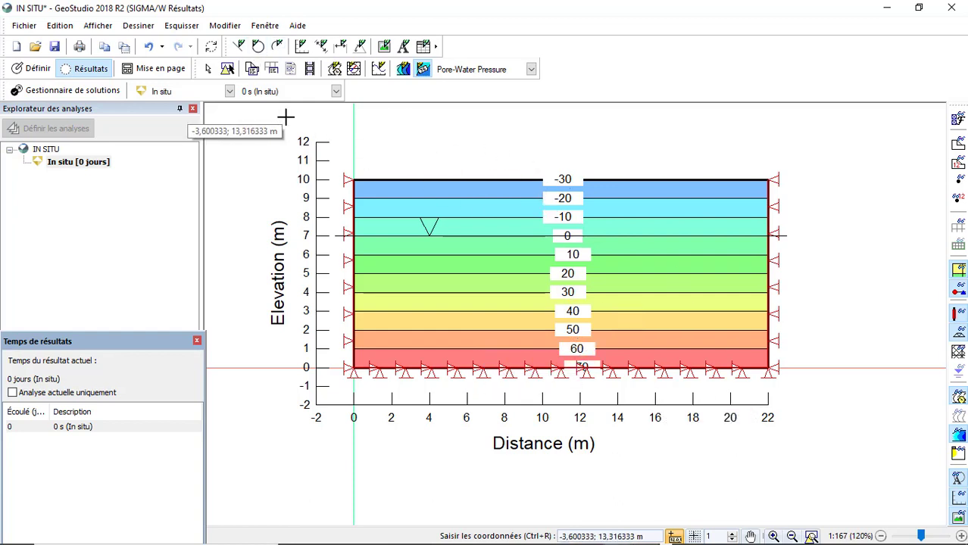
Step: Add a new graph of Contraintes totales, Contrainte totale en X, plotted against Y
left_click(377, 75)
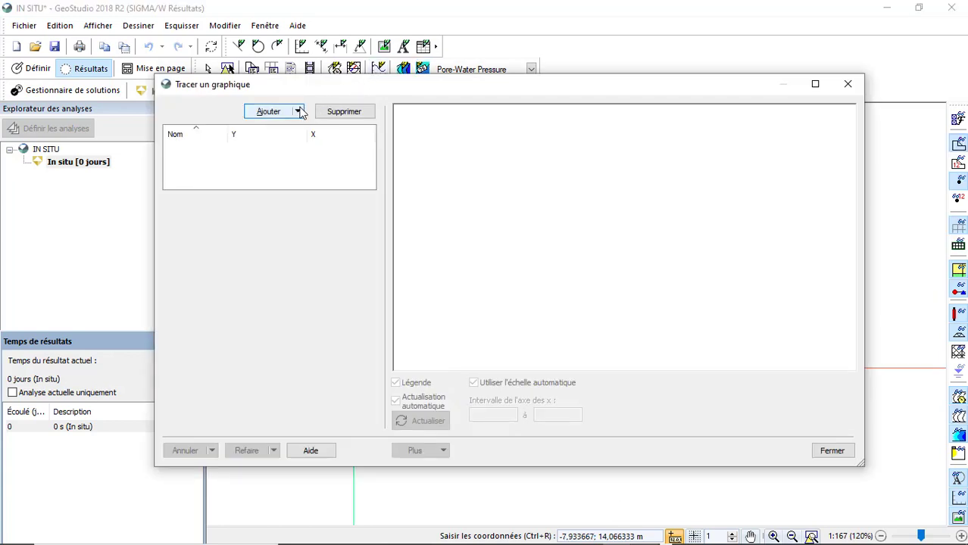
left_click(279, 118)
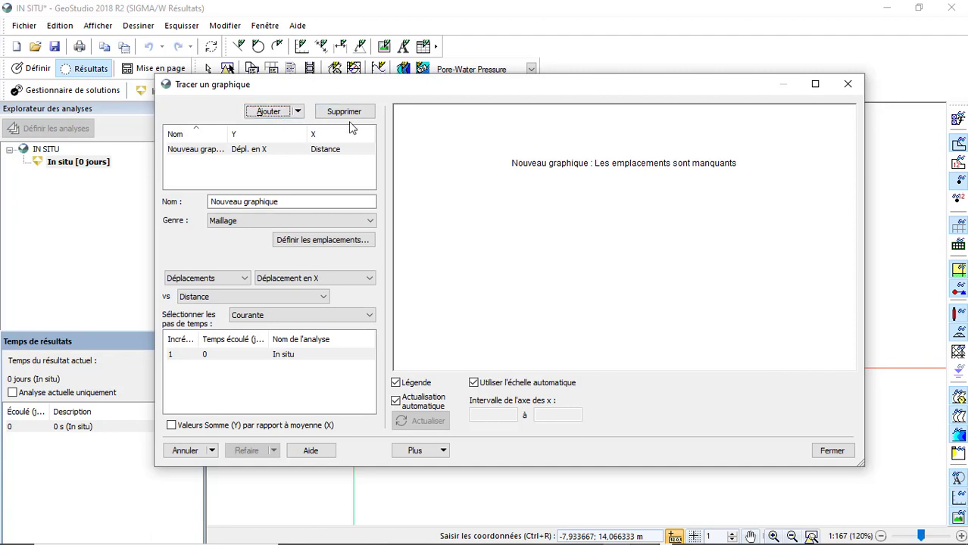
left_click(247, 280)
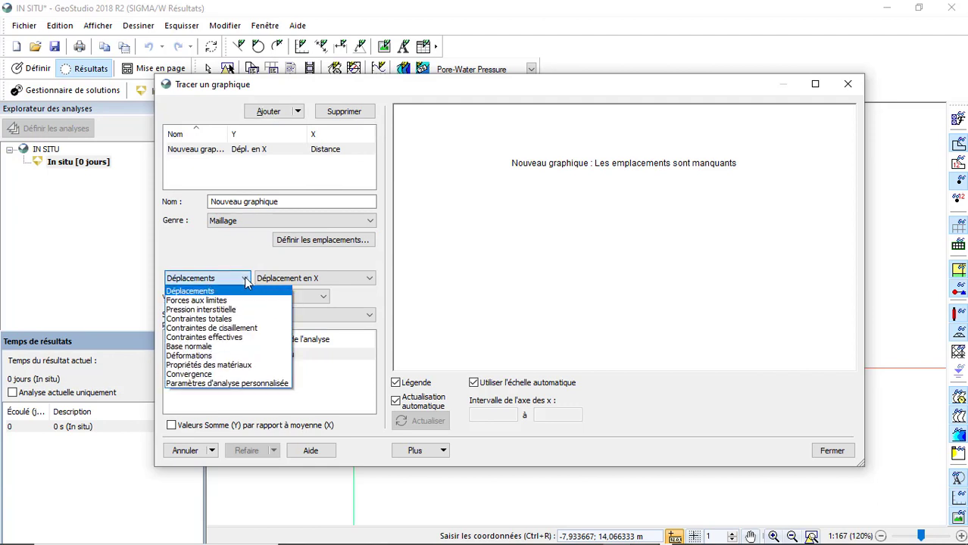
left_click(242, 320)
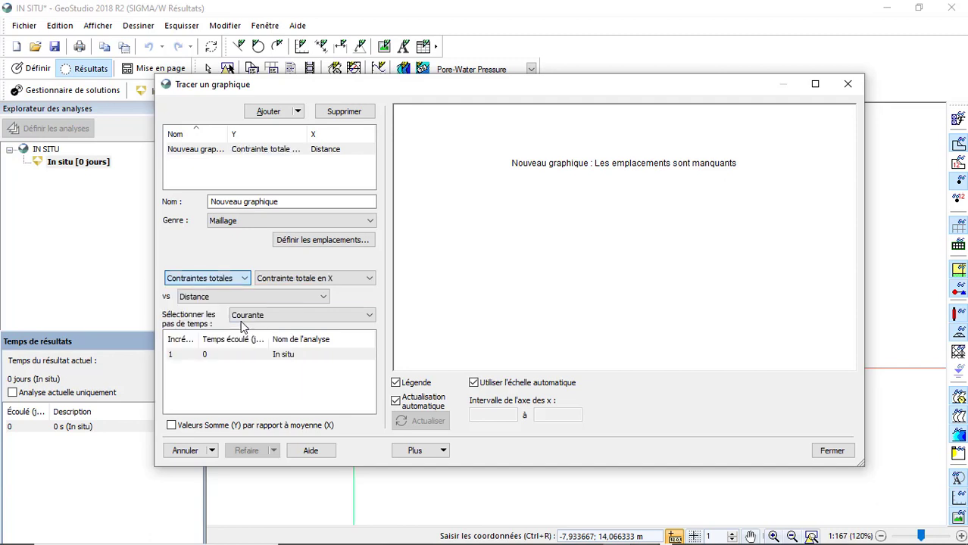
left_click(287, 296)
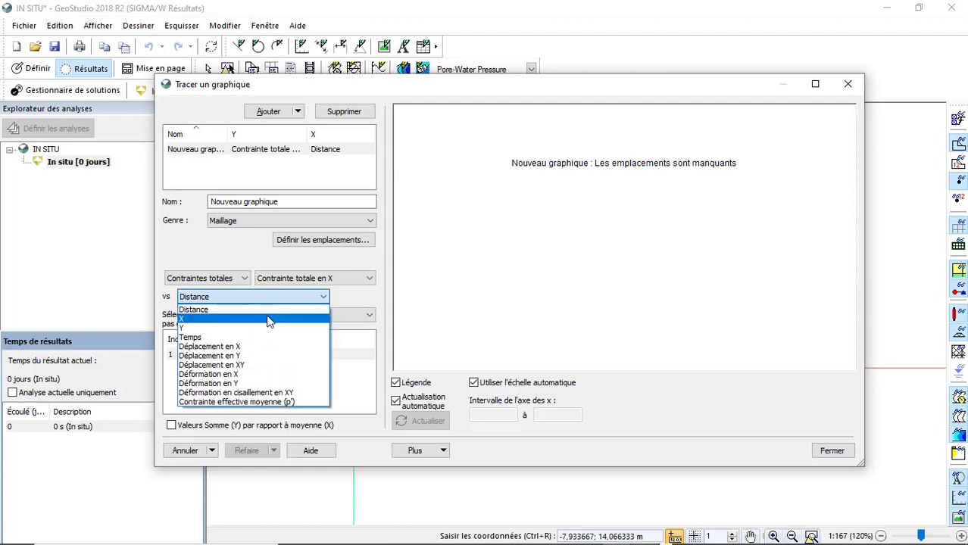
left_click(266, 328)
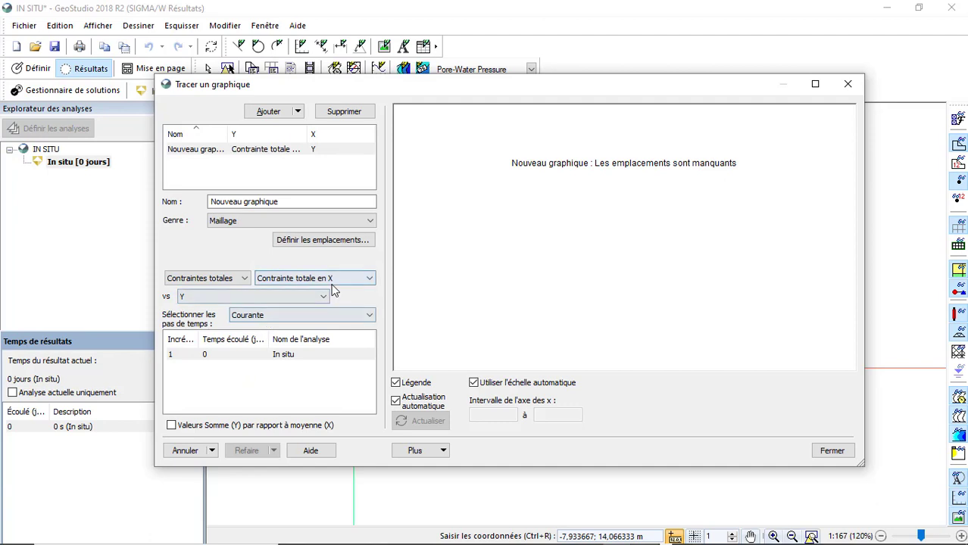
Step: Name the new graph Contrainte horizontale
left_click_drag(280, 201, 193, 222)
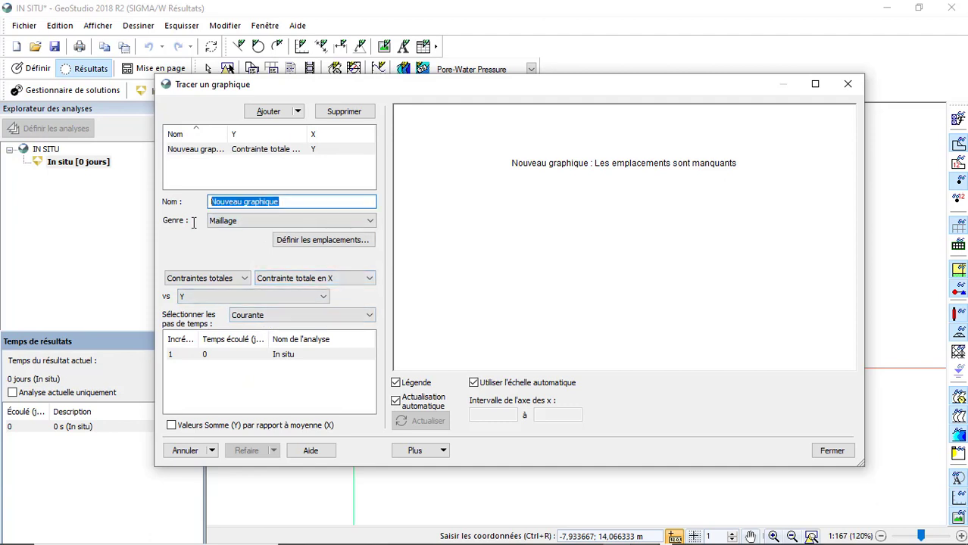
type("CO")
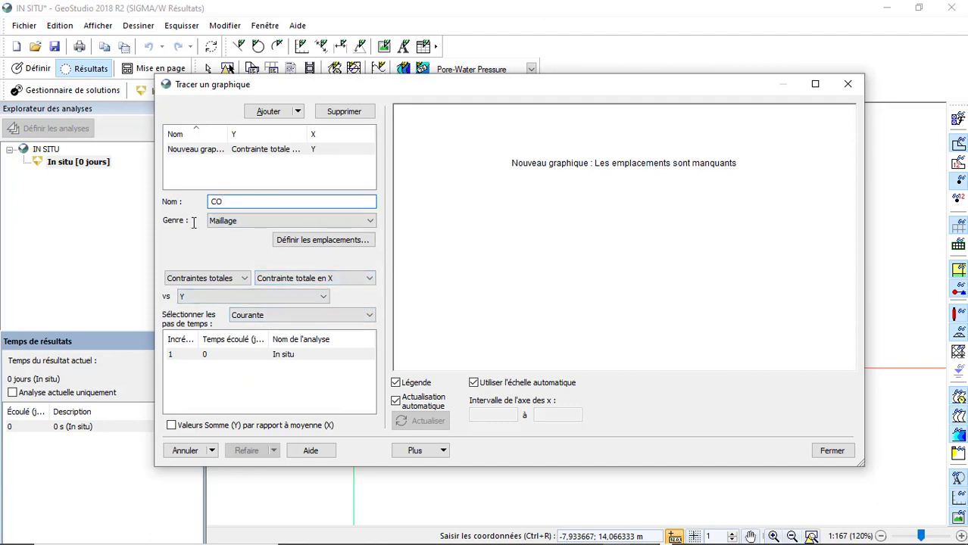
type("NTRA")
key("BackSpace")
key("BackSpace")
key("BackSpace")
key("BackSpace")
type("ontrainte horizontale")
Step: Set the graph's location by geometry items to the model's central vertical line at about x = 11 m, and display the graph
left_click(303, 240)
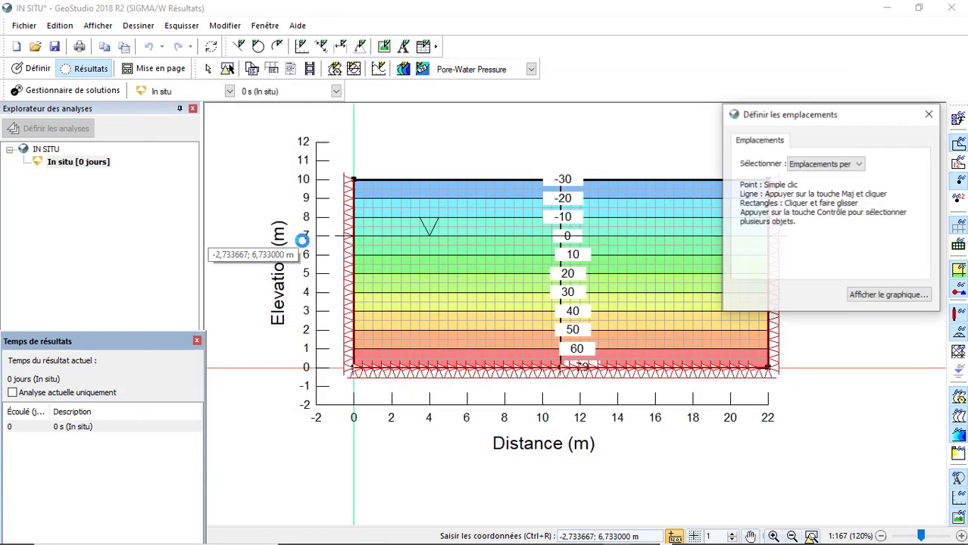
left_click(837, 169)
left_click(841, 176)
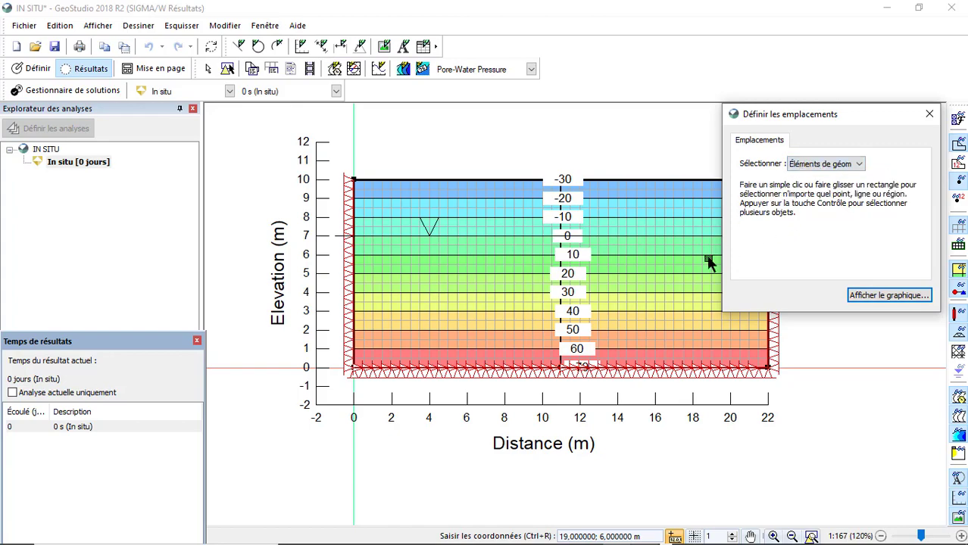
scroll(566, 261, "up", 4)
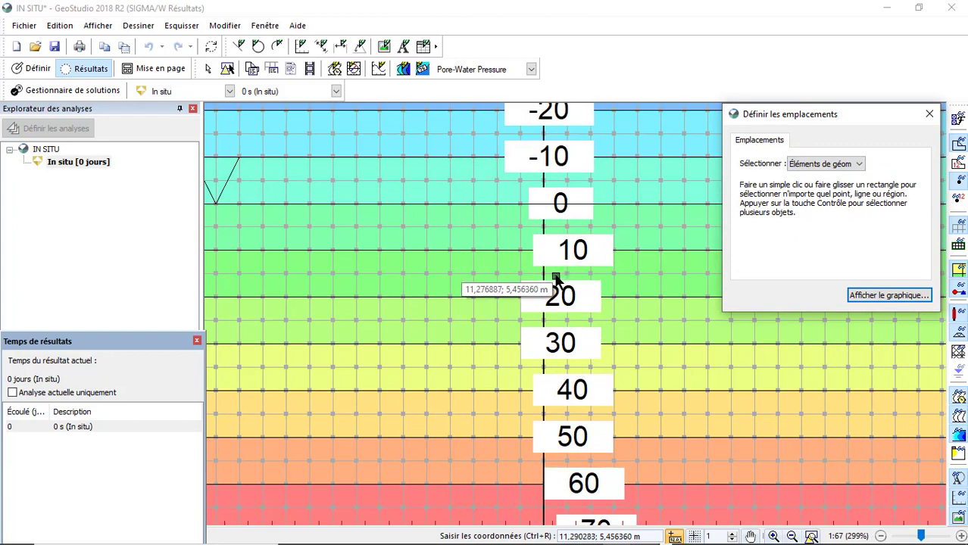
left_click(556, 279)
scroll(399, 257, "down", 2)
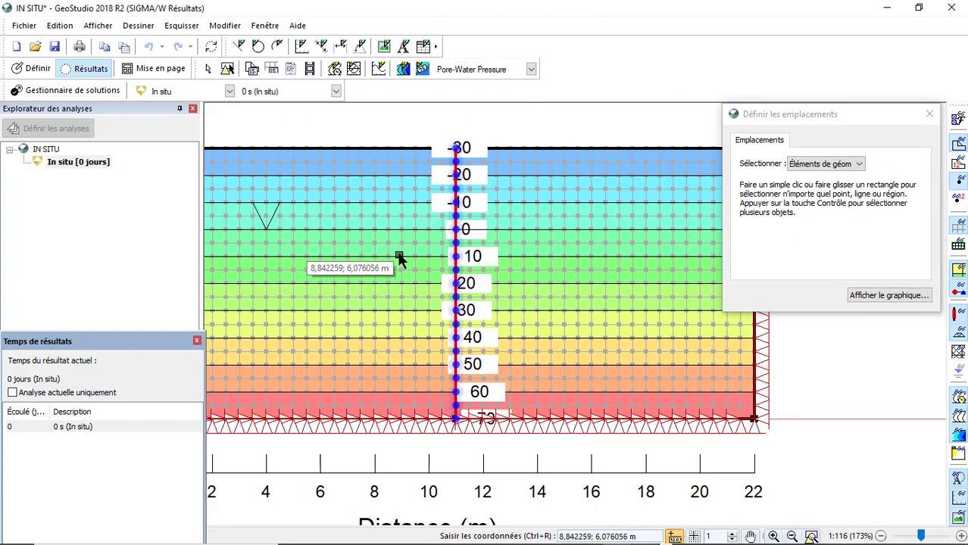
scroll(400, 259, "down", 2)
left_click(867, 297)
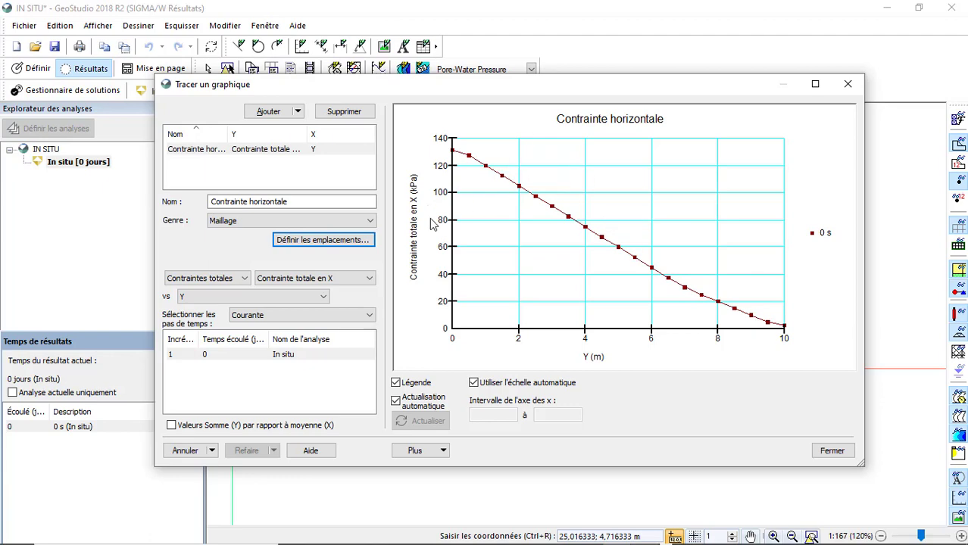
Step: Rotate the Contrainte horizontale graph 90 degrees so that elevation Y runs along the vertical axis
right_click(436, 258)
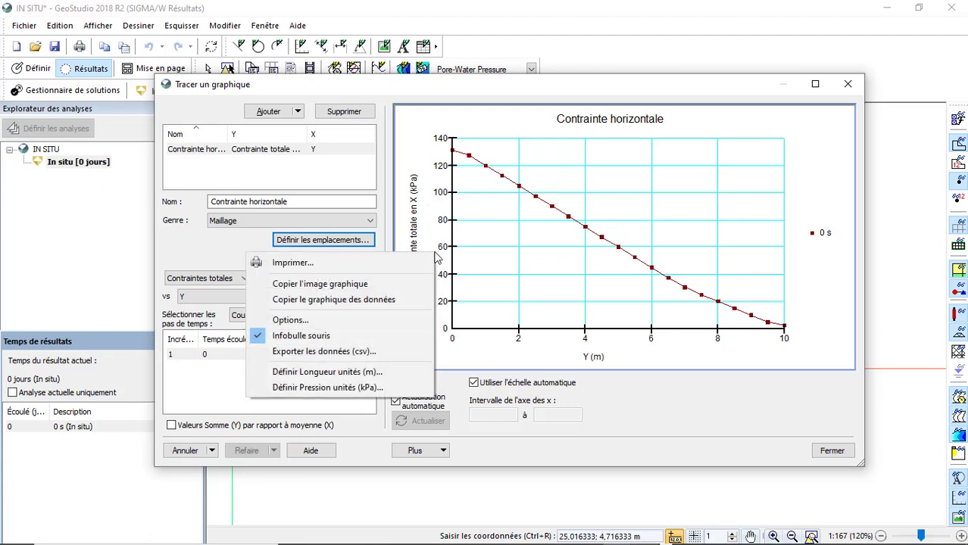
left_click(401, 320)
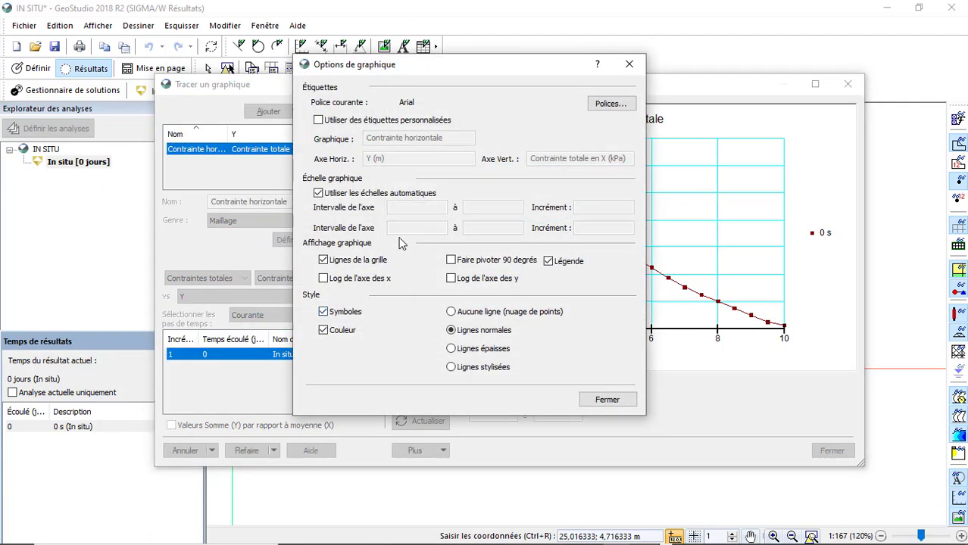
left_click(452, 260)
left_click(608, 400)
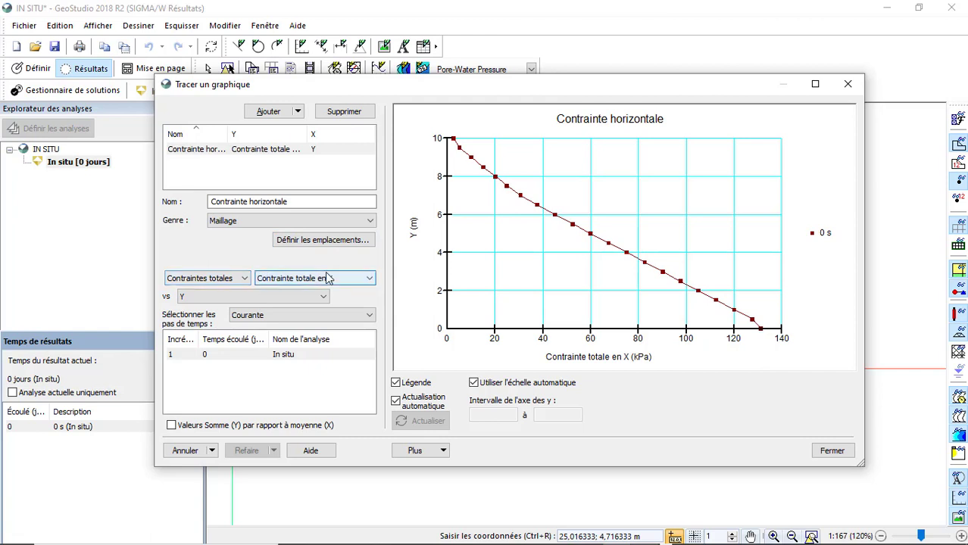
Step: Switch the plotted stress to Contrainte totale en Y and back to Contrainte totale en X
left_click(318, 282)
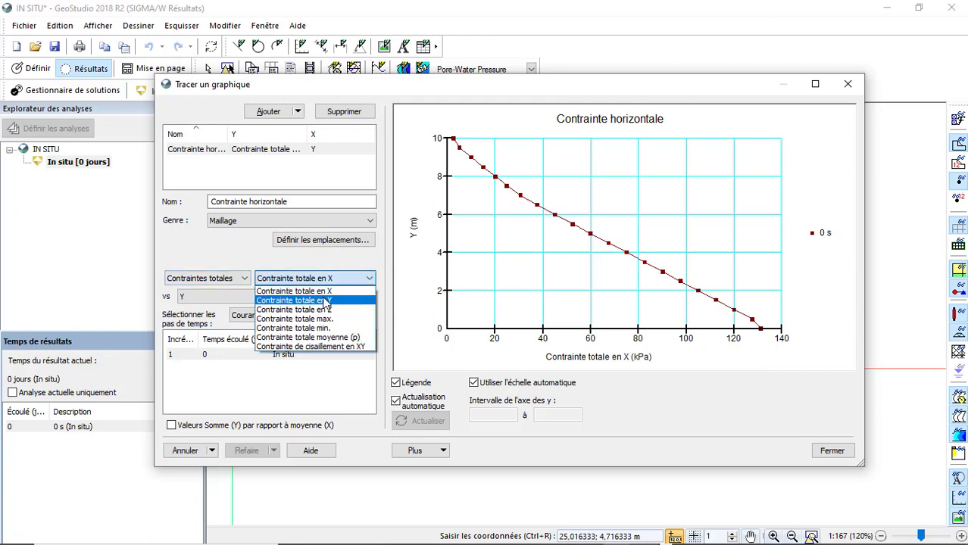
left_click(325, 301)
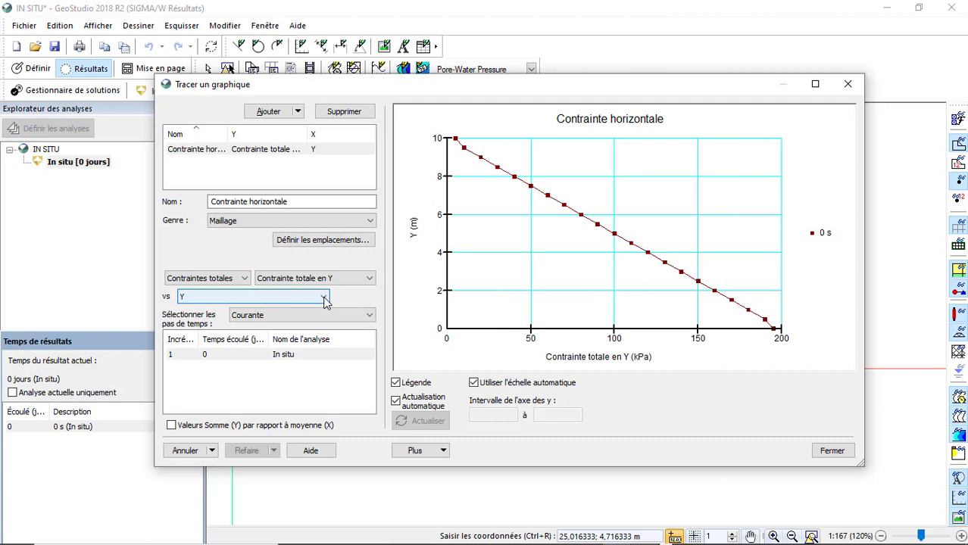
left_click(333, 279)
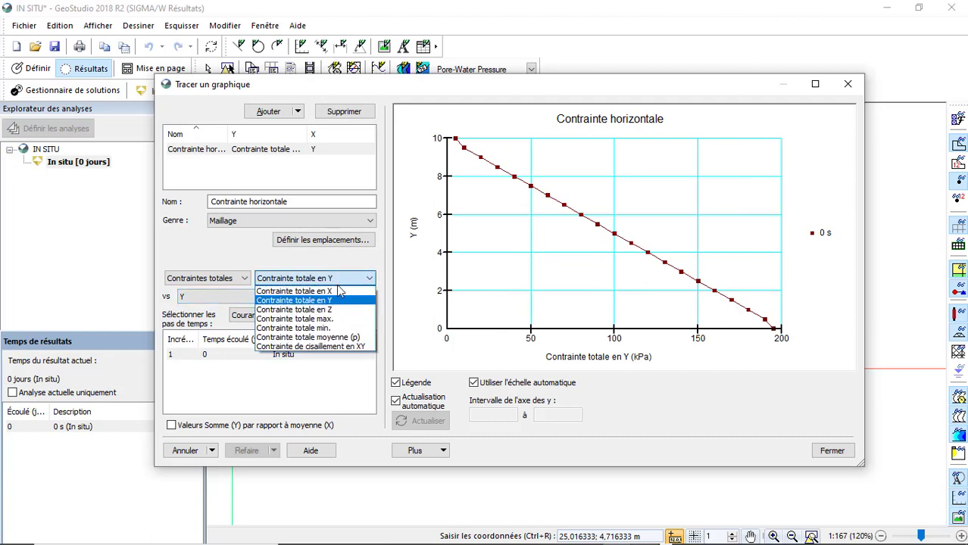
left_click(334, 291)
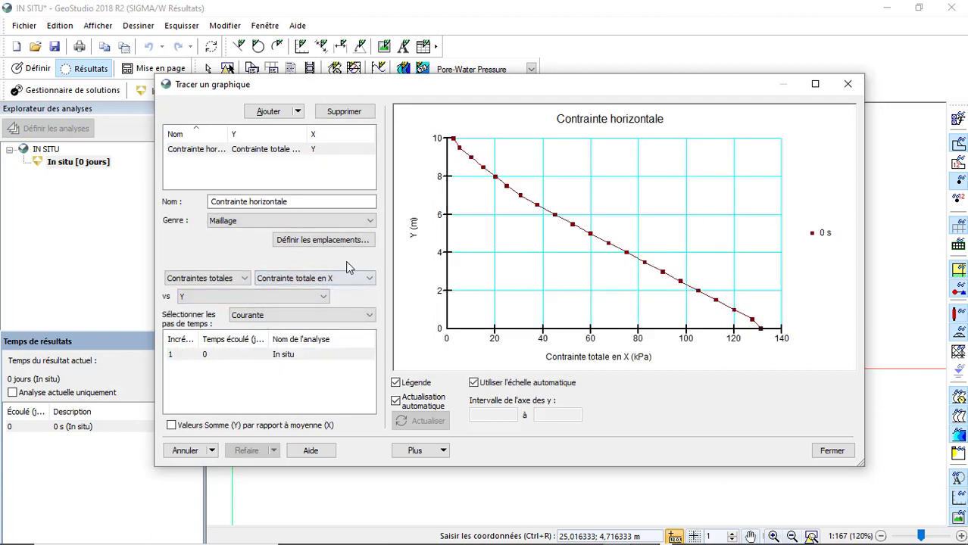
Step: Clone the Contrainte horizontale graph, rename the copy Contrainte verticale, and set it to plot Contrainte totale en Y
left_click(298, 111)
left_click(256, 145)
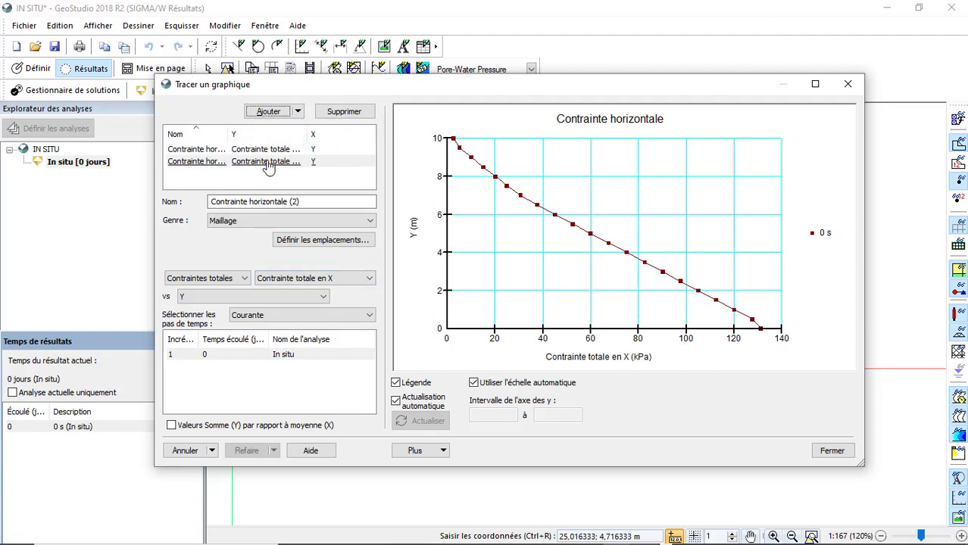
left_click(299, 202)
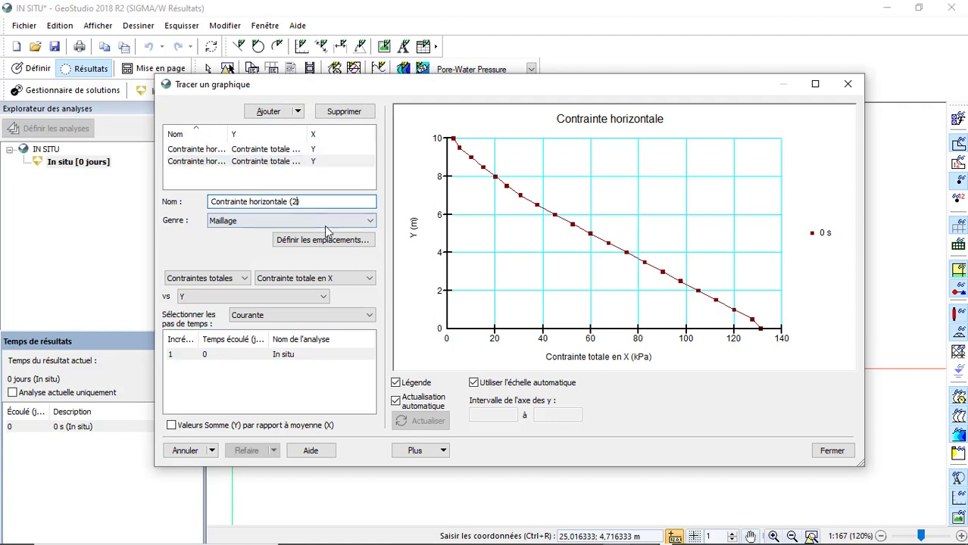
key("End")
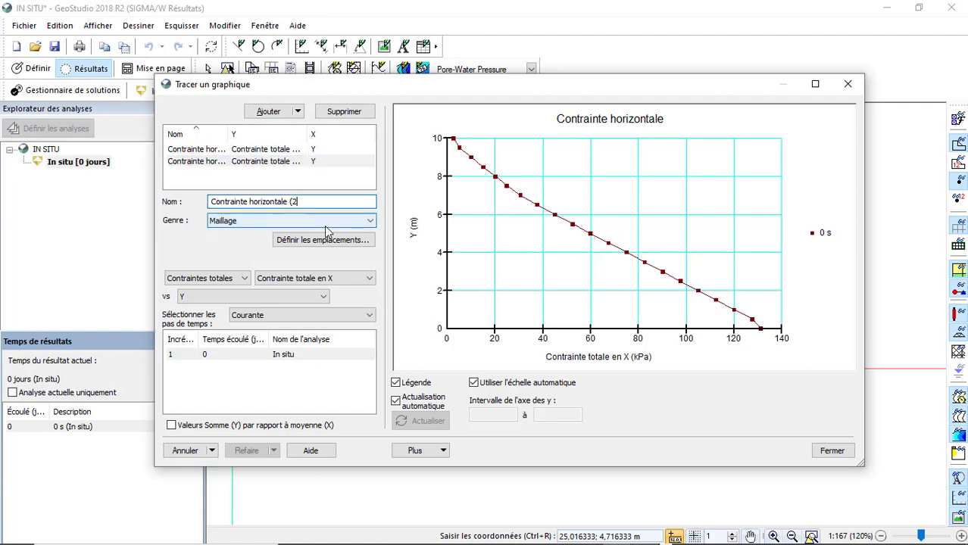
key("BackSpace")
key("BackSpace")
key("BackSpace")
key("BackSpace")
key("BackSpace")
key("BackSpace")
key("BackSpace")
key("BackSpace")
key("BackSpace")
key("BackSpace")
key("BackSpace")
key("BackSpace")
key("BackSpace")
key("BackSpace")
type("verticale")
left_click(334, 278)
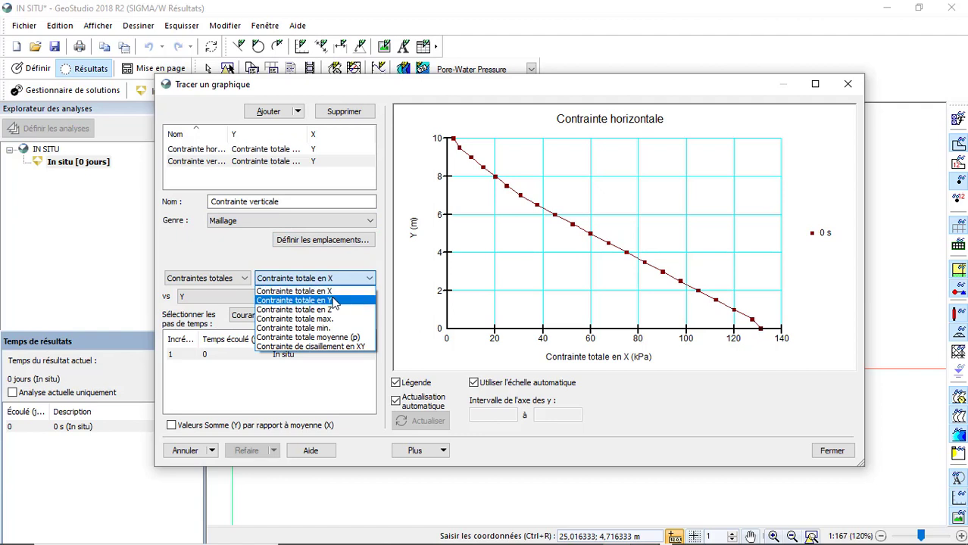
left_click(338, 301)
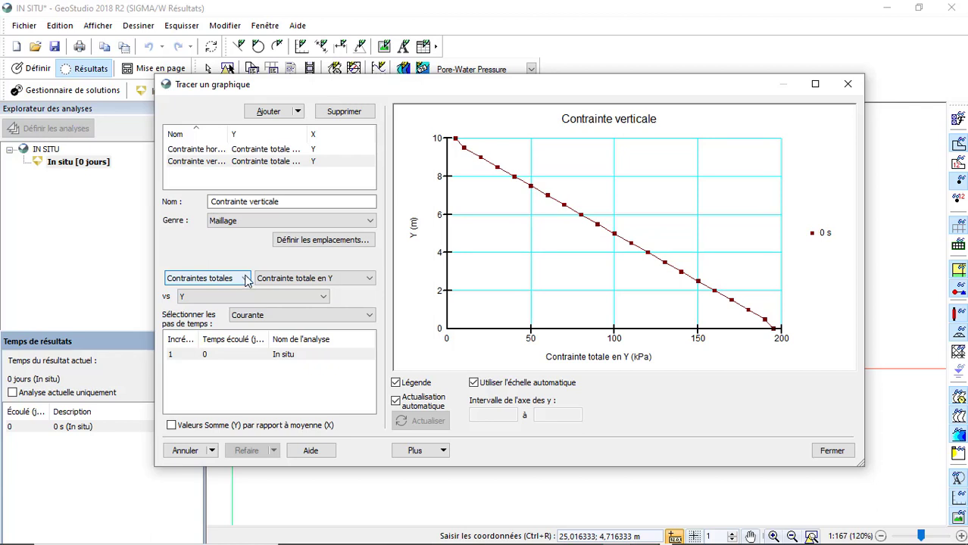
Step: Clone the Contrainte verticale graph and set the copy to plot Pression interstitielle, Pression d'eau, against Y
left_click(298, 111)
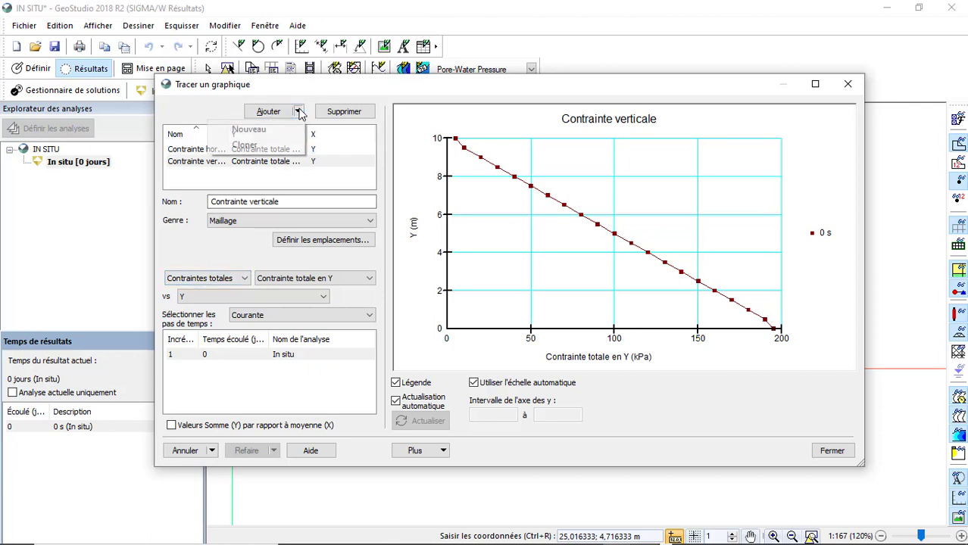
left_click(269, 146)
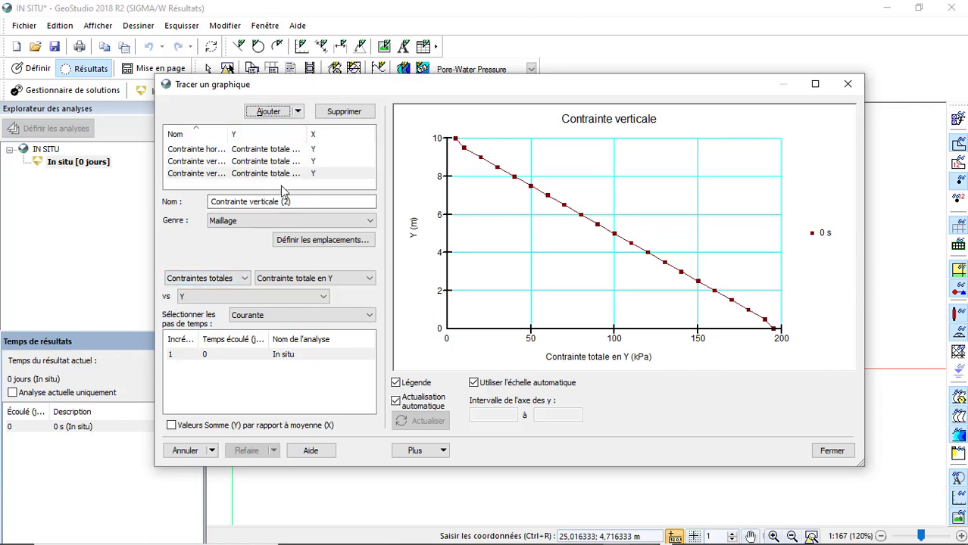
left_click(228, 280)
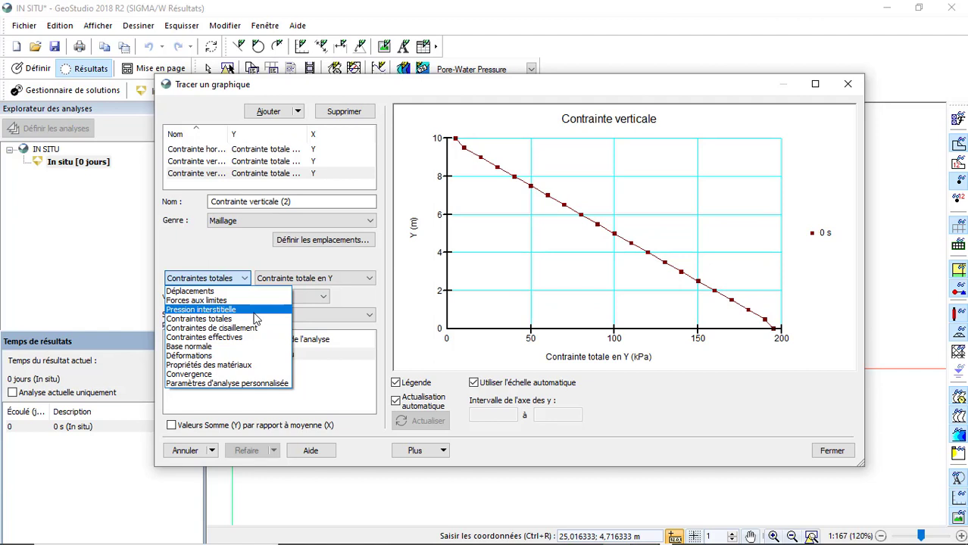
left_click(254, 310)
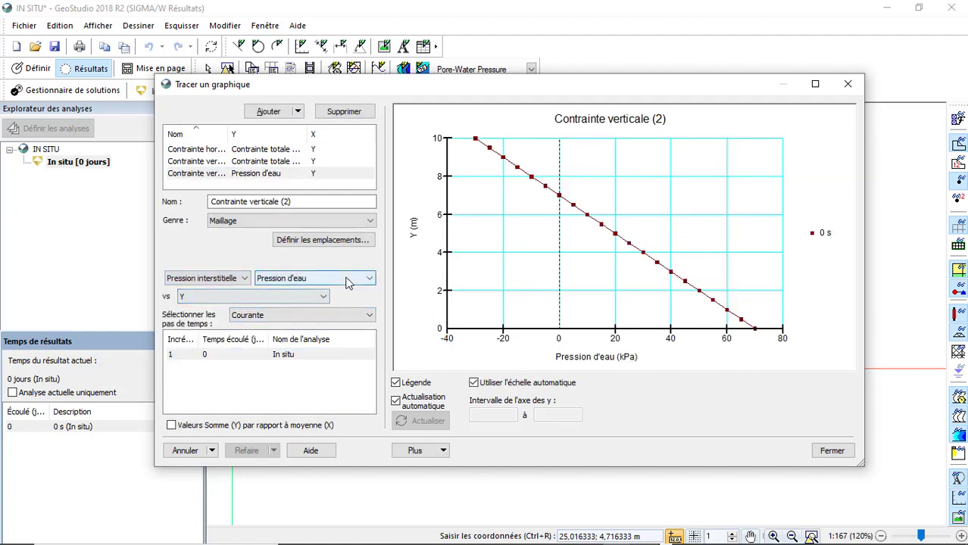
left_click(348, 283)
left_click(348, 282)
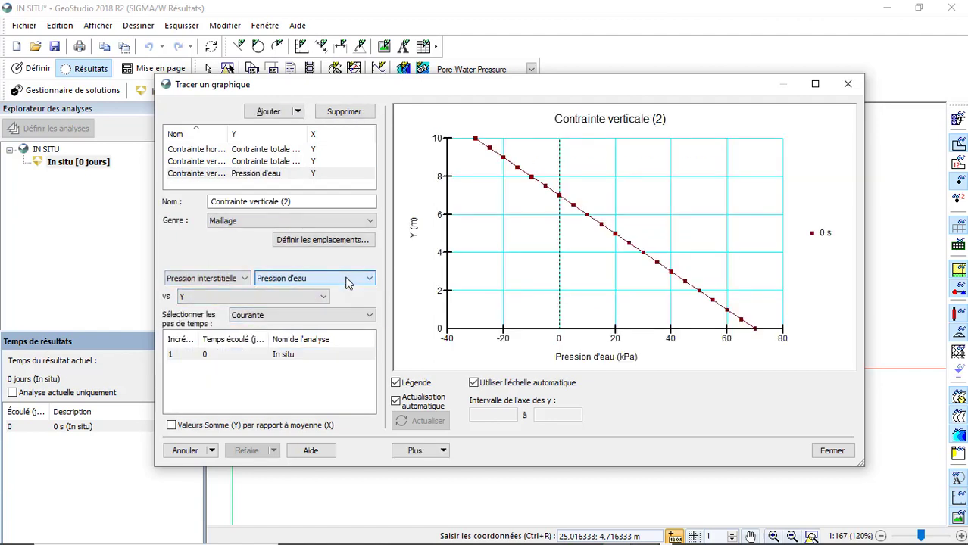
mouse_move(471, 139)
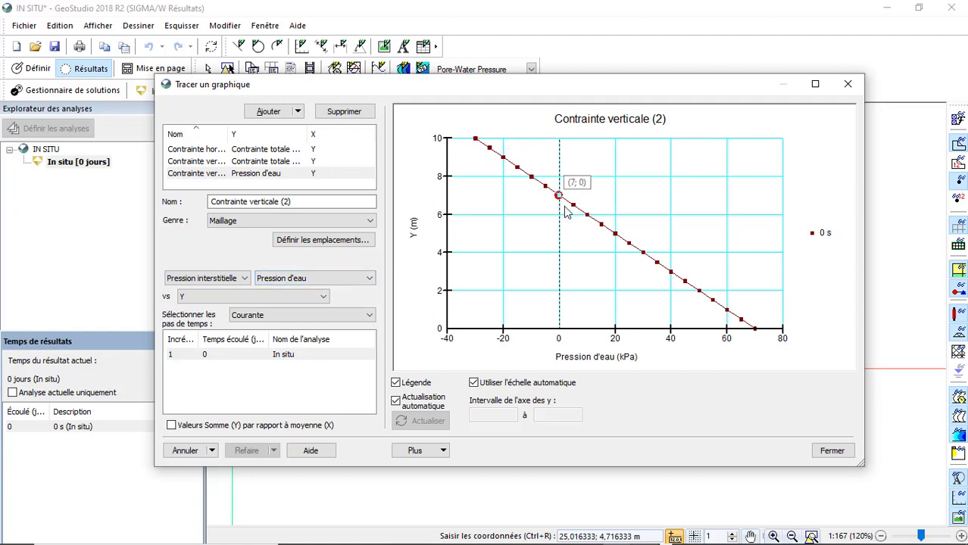
mouse_move(780, 318)
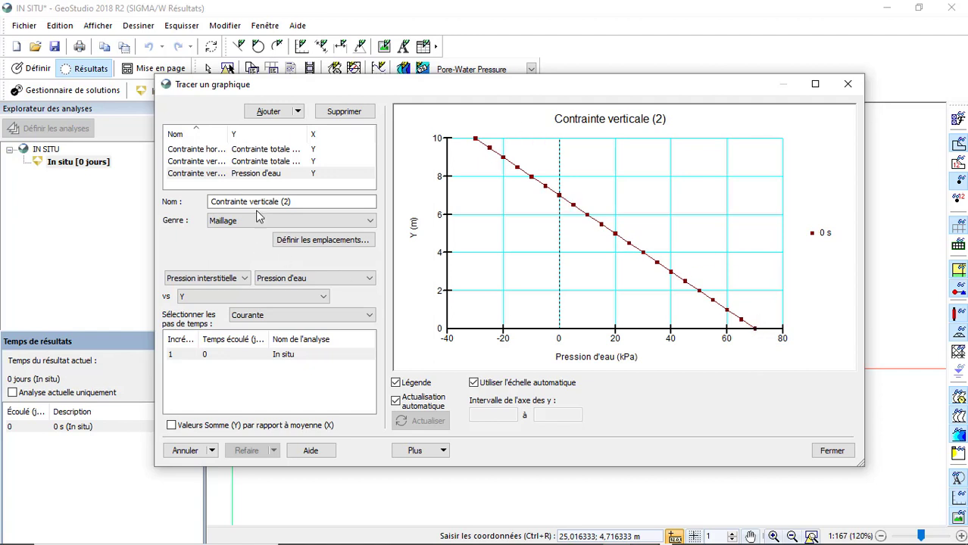
Step: Rename the pore-water pressure graph as Contrainte intersticielle
left_click(300, 201)
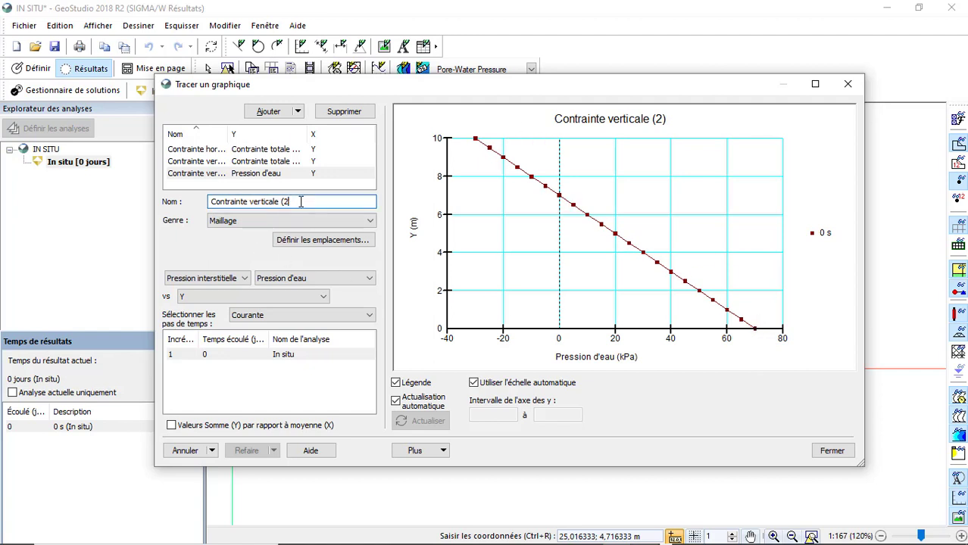
key("BackSpace")
key("BackSpace")
key("BackSpace")
key("BackSpace")
key("BackSpace")
key("BackSpace")
key("BackSpace")
key("BackSpace")
key("BackSpace")
key("BackSpace")
key("BackSpace")
key("BackSpace")
type("interstitielle")
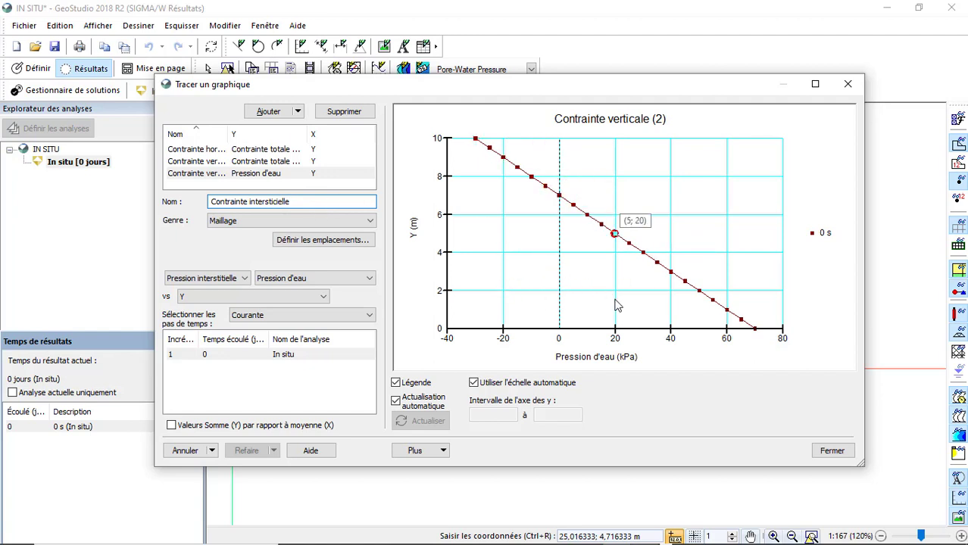
left_click(245, 279)
left_click(302, 277)
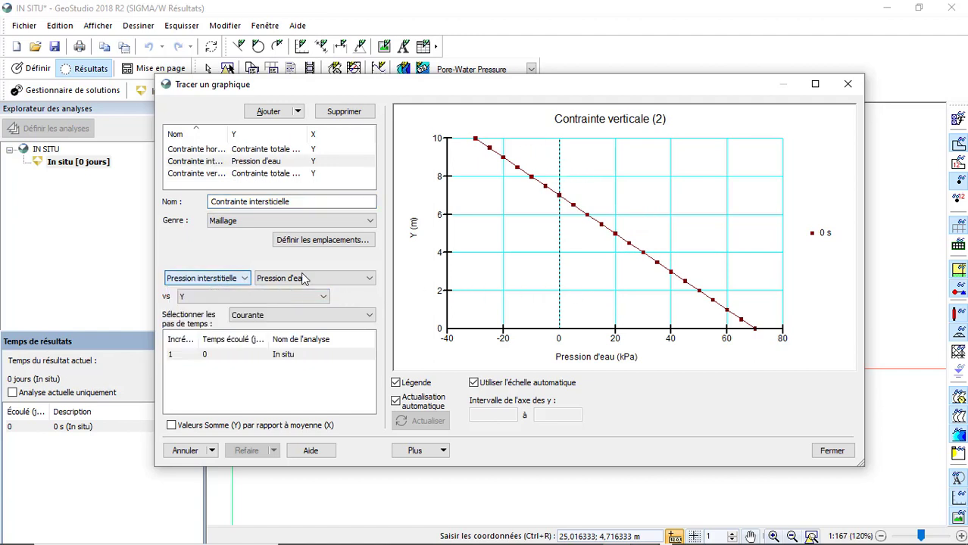
Step: Switch the plotted quantity through Charge de pression d'eau, Pression d'eau interstitielle en excès and Charge totale d'eau, and back to Pression d'eau
left_click(353, 280)
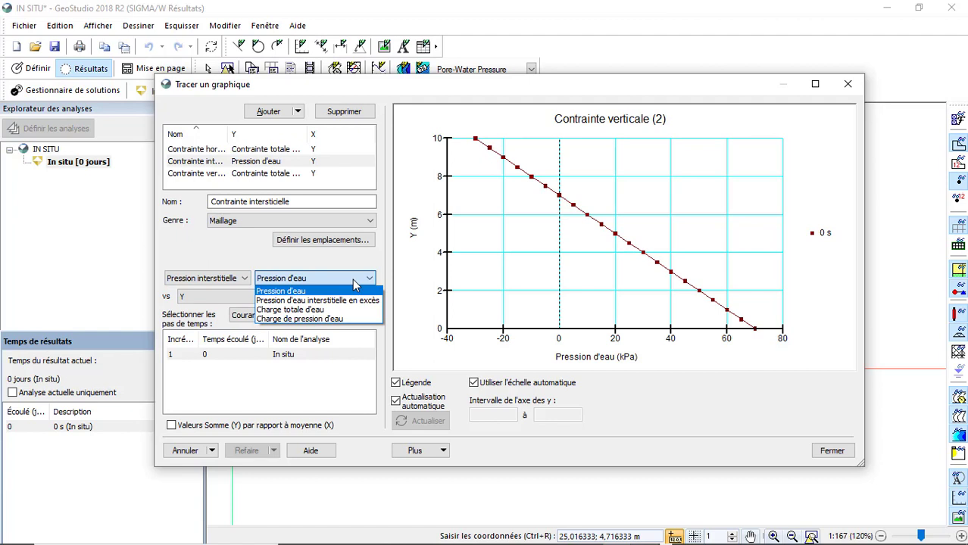
left_click(345, 319)
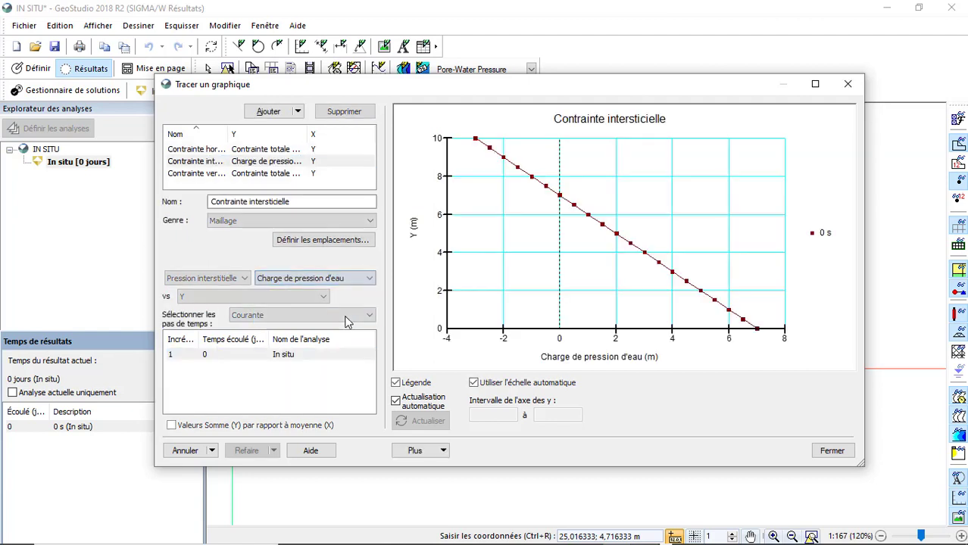
left_click(347, 280)
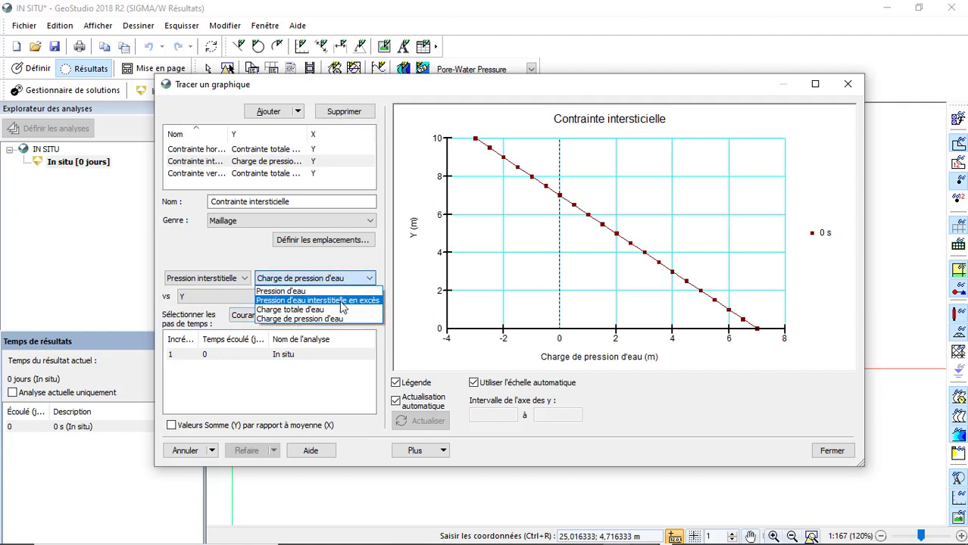
left_click(349, 301)
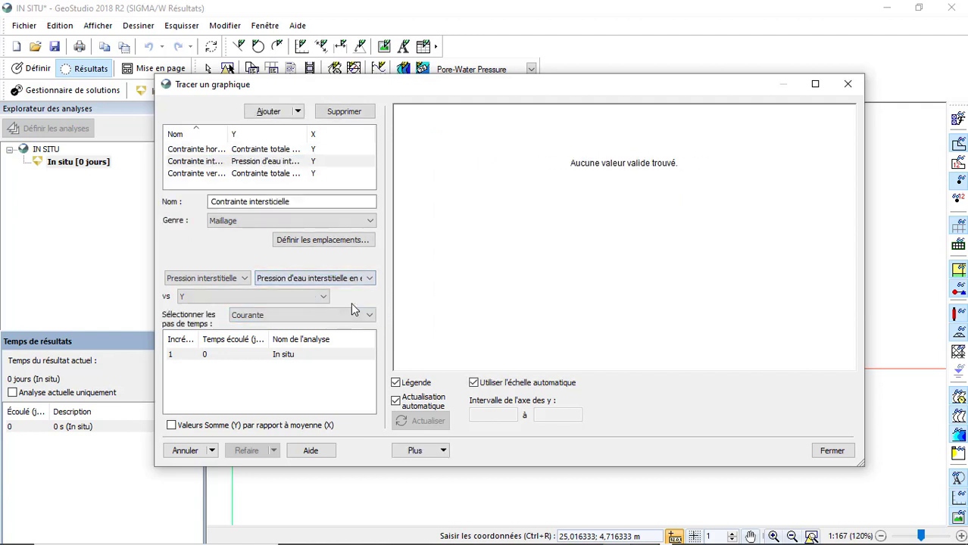
left_click(365, 280)
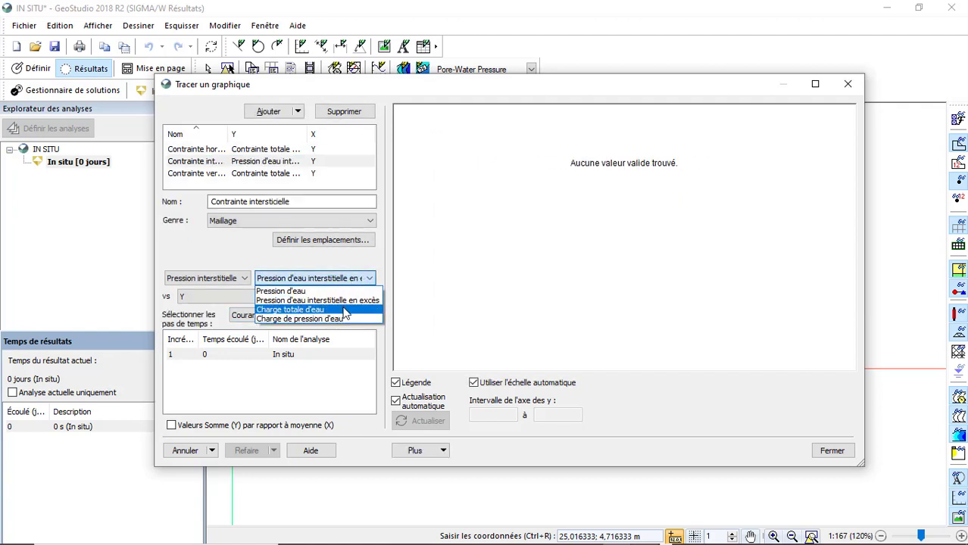
left_click(346, 310)
left_click(348, 283)
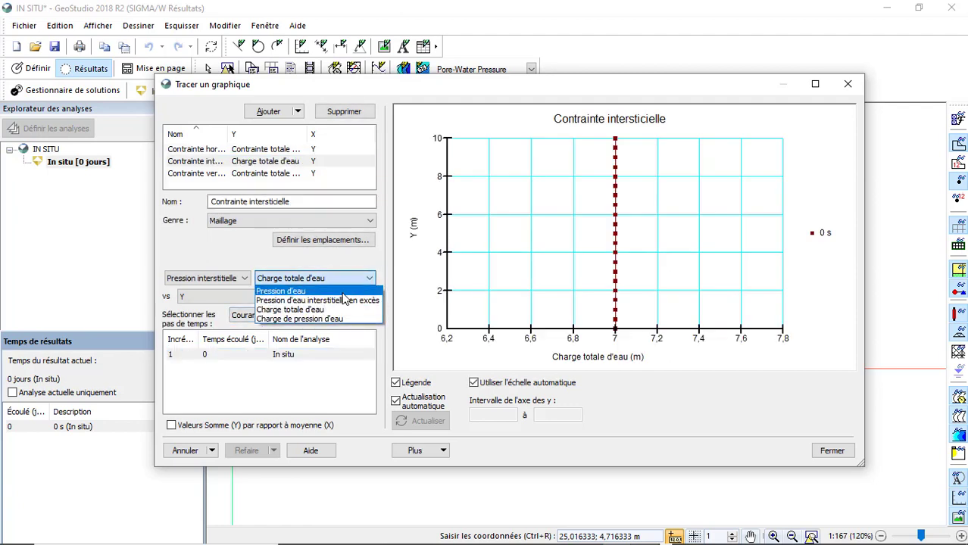
left_click(325, 290)
Step: Plot Contrainte effective en X and en Y in the Contrainte intersticielle graph, and switch it back to Pression interstitielle
left_click(244, 279)
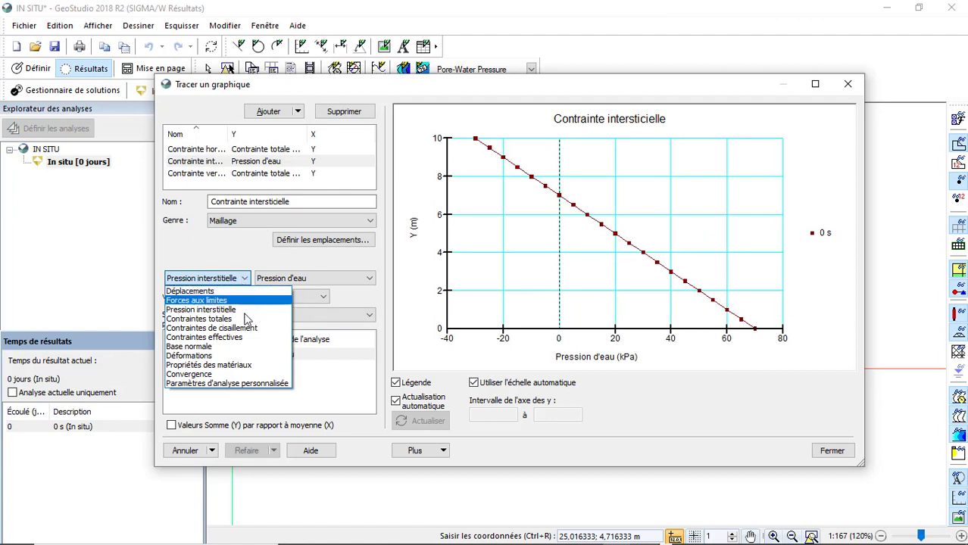
left_click(246, 338)
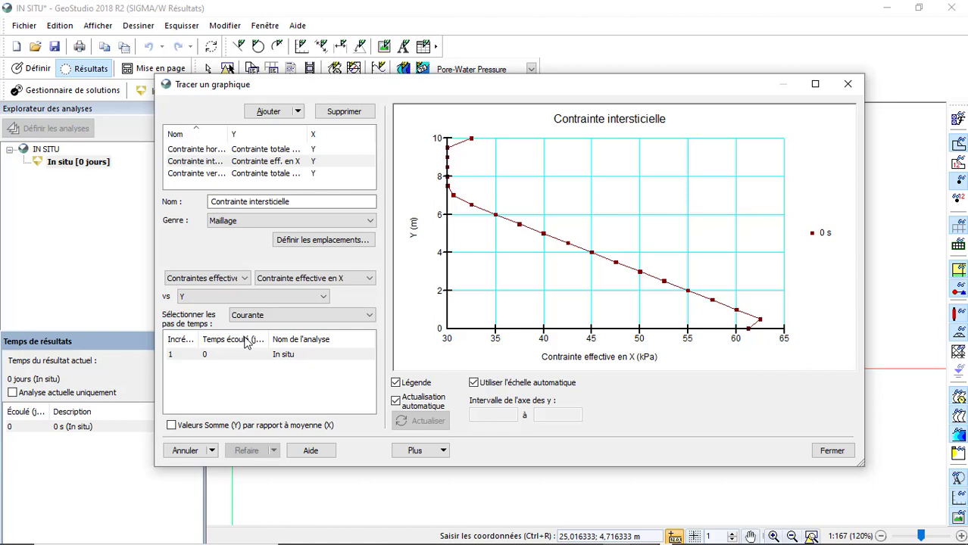
left_click(371, 279)
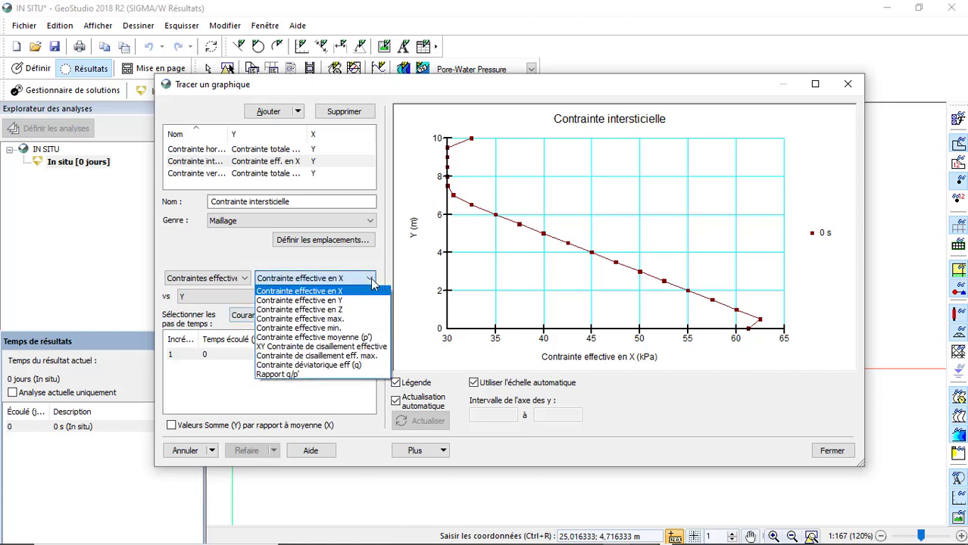
left_click(362, 300)
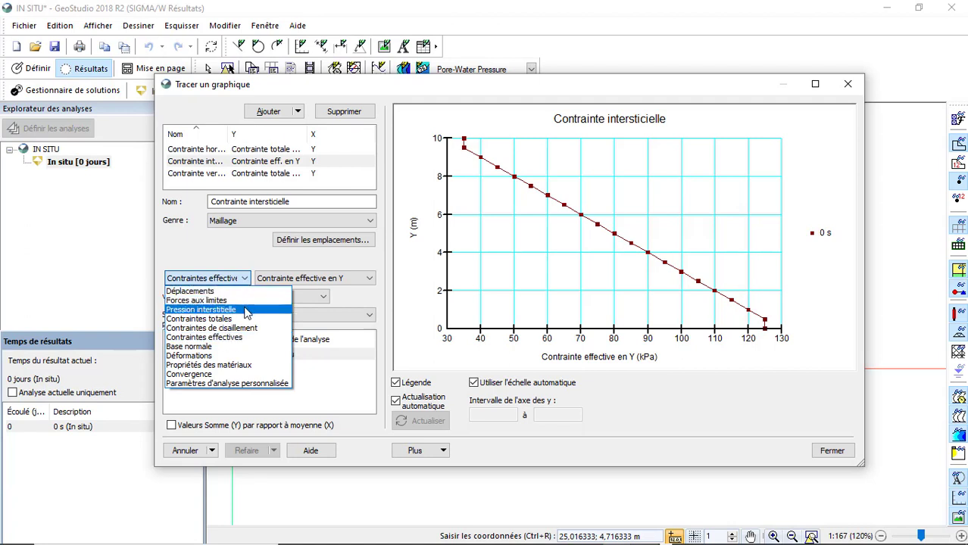
left_click(245, 310)
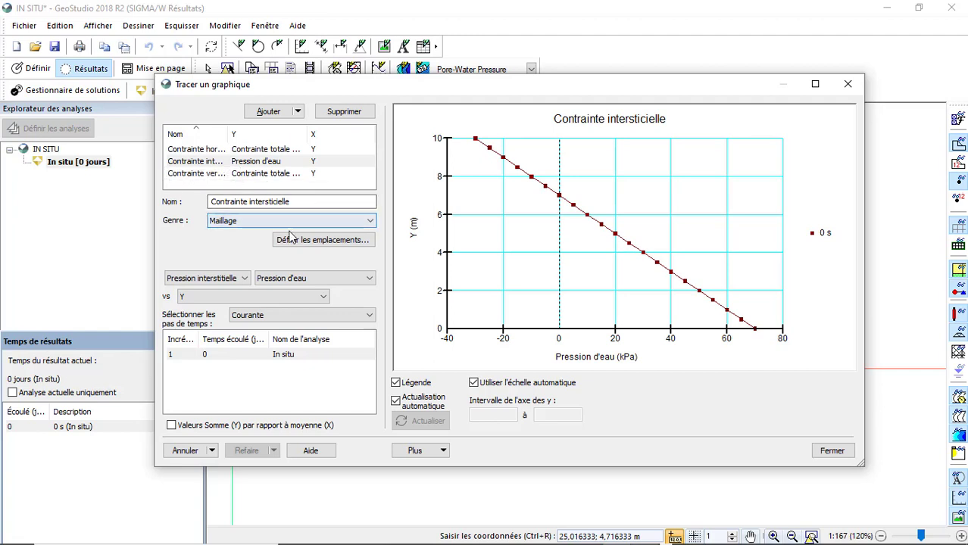
Step: Clone the Contrainte intersticielle graph and rename the copy Contrainte effective
left_click(298, 112)
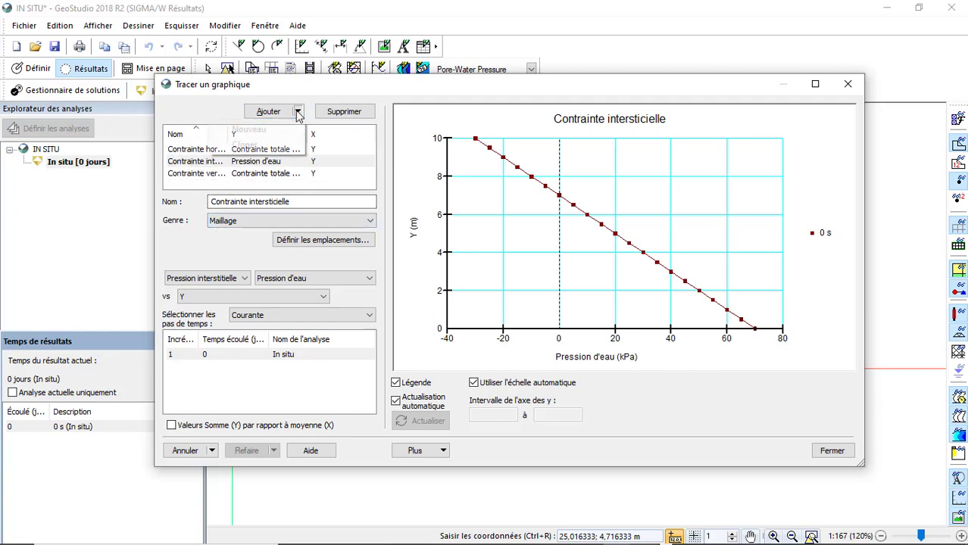
left_click(277, 144)
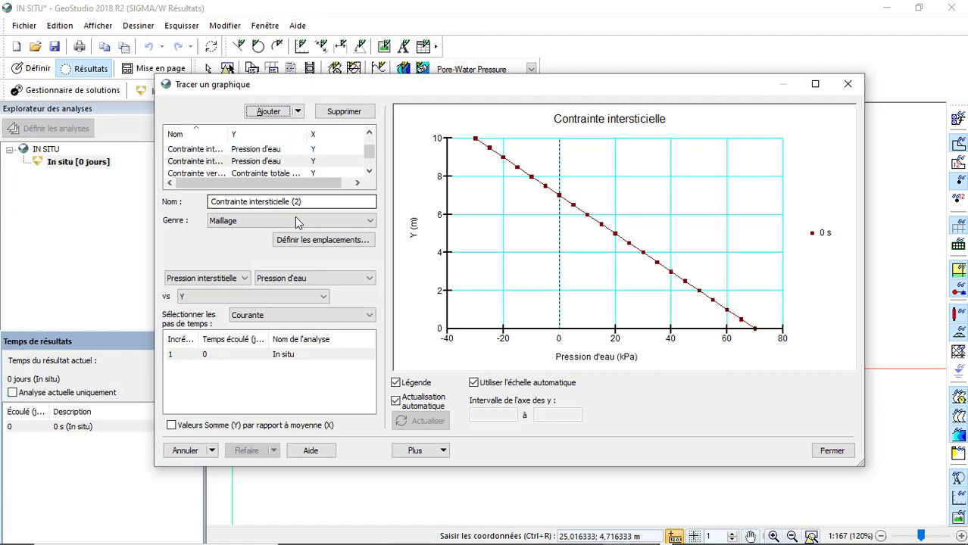
left_click(314, 202)
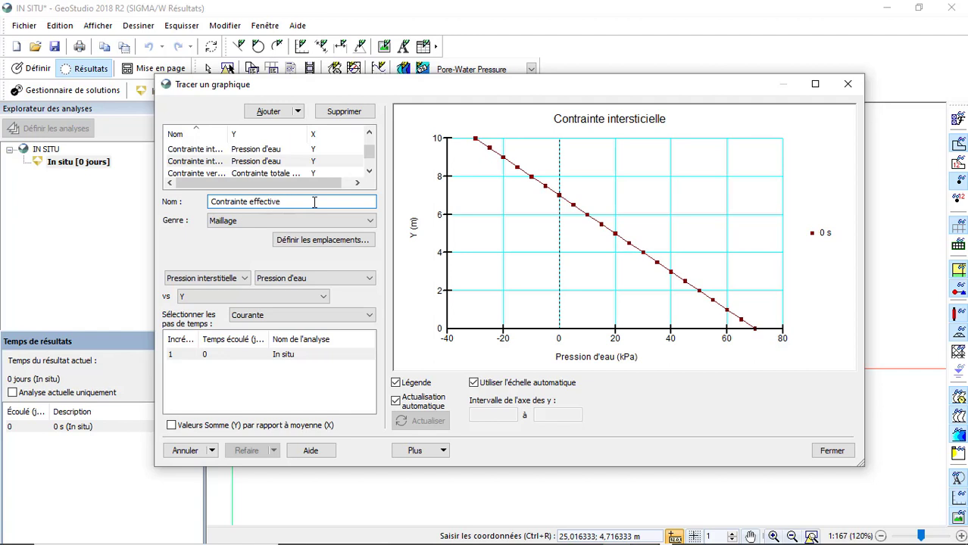
Step: Set the Contrainte effective graph to plot Contraintes effectives, Contrainte effective en Y, against Y
left_click(245, 278)
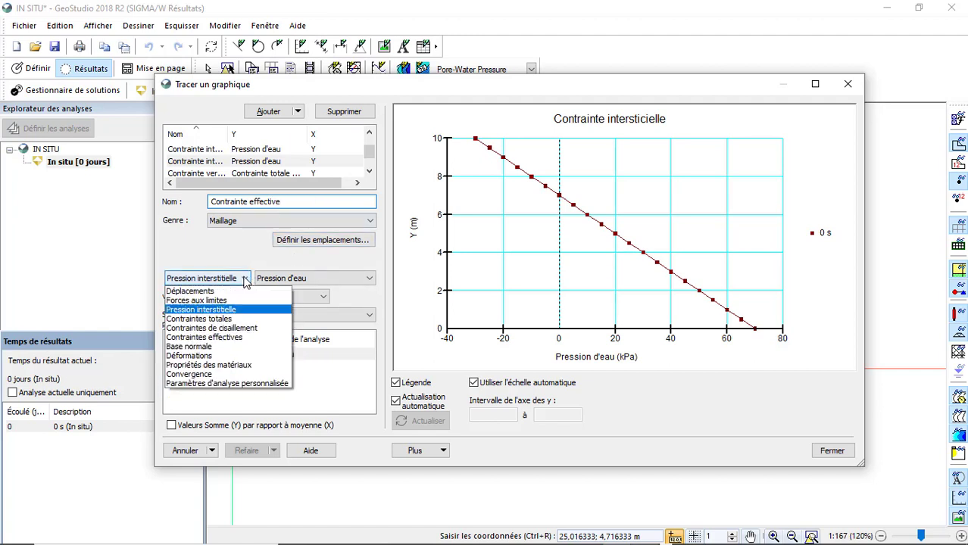
left_click(248, 338)
left_click(341, 278)
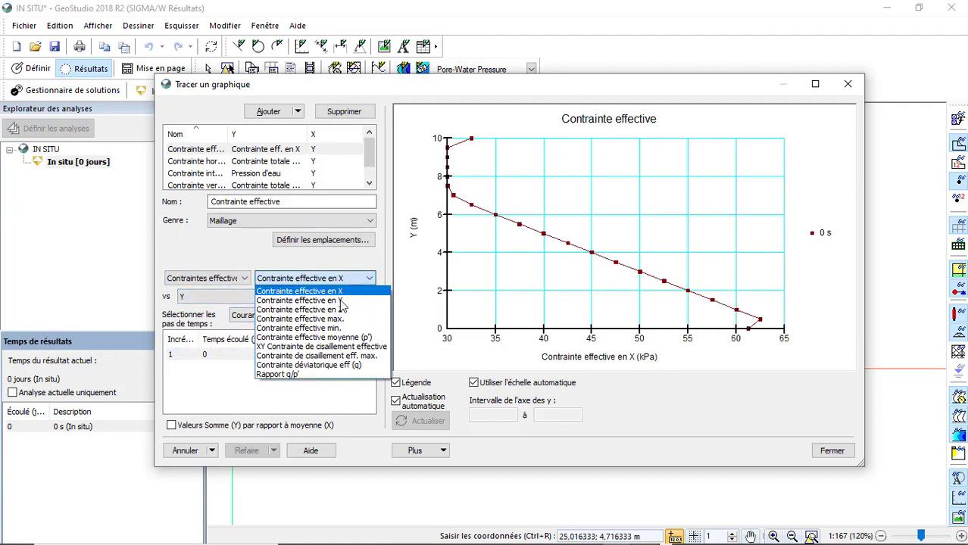
left_click(339, 301)
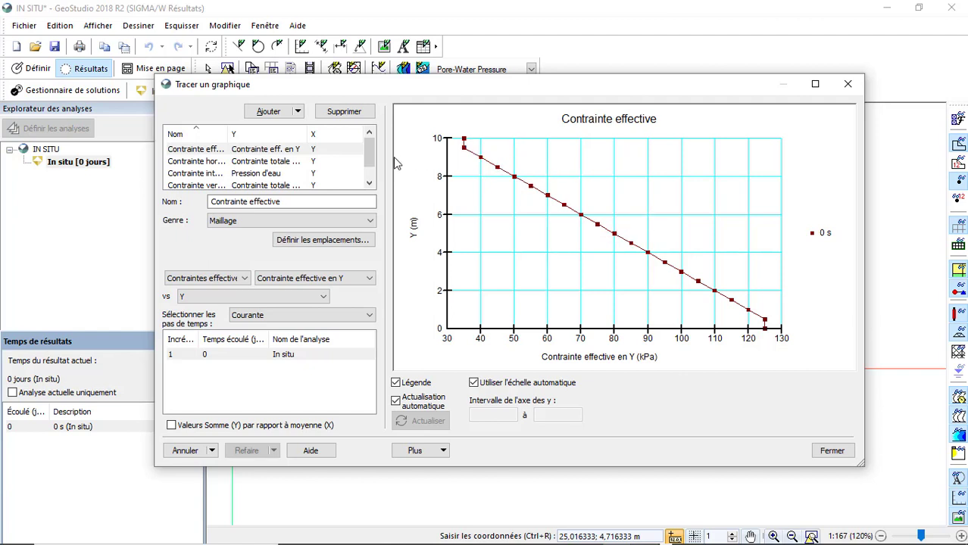
Step: Overlay the Contrainte horizontale, Contrainte intersticielle, Contrainte verticale and Contrainte effective curves in a single plot
scroll(371, 163, "down", 1)
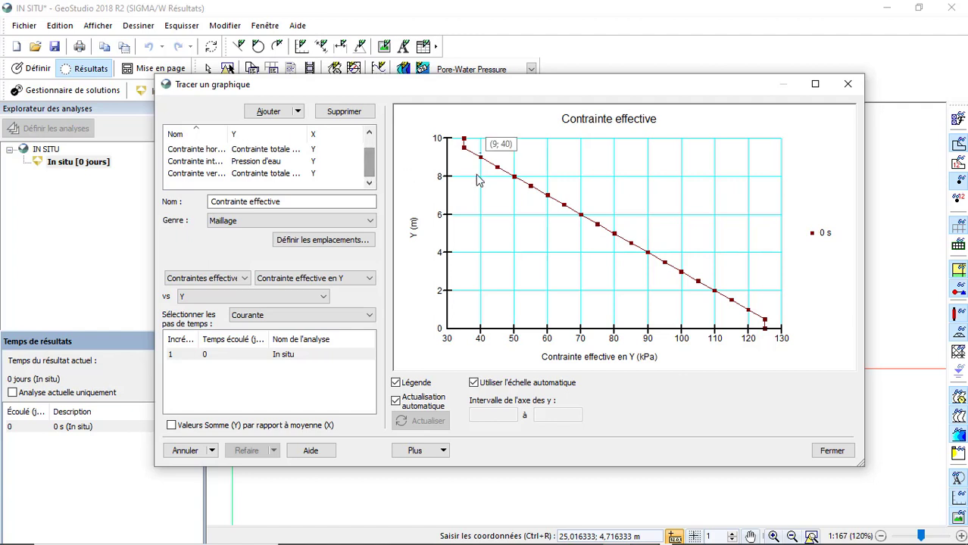
mouse_move(467, 157)
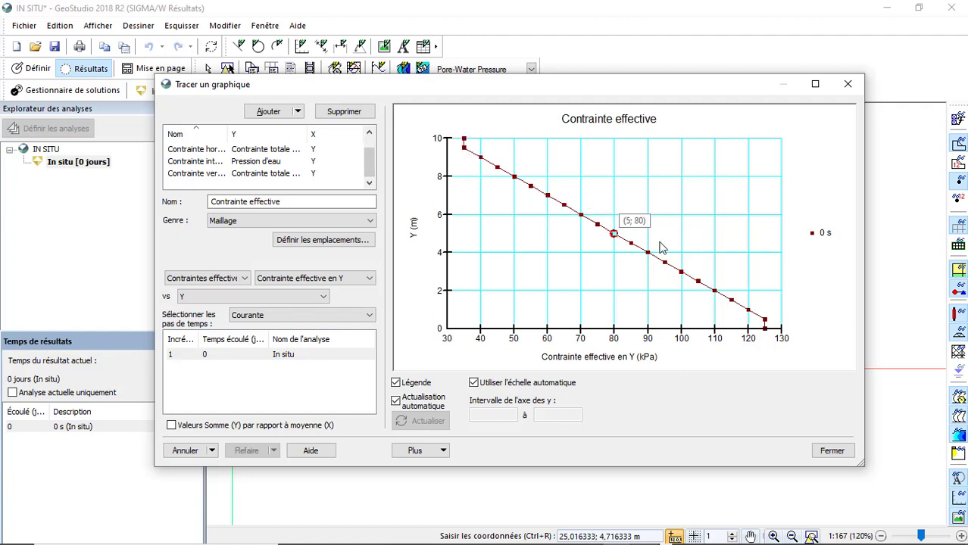
mouse_move(767, 324)
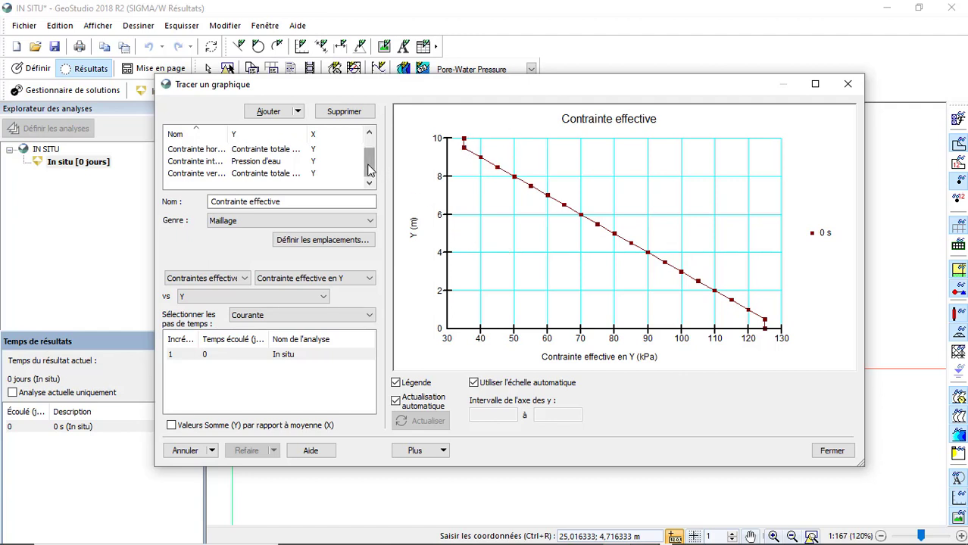
scroll(371, 152, "up", 1)
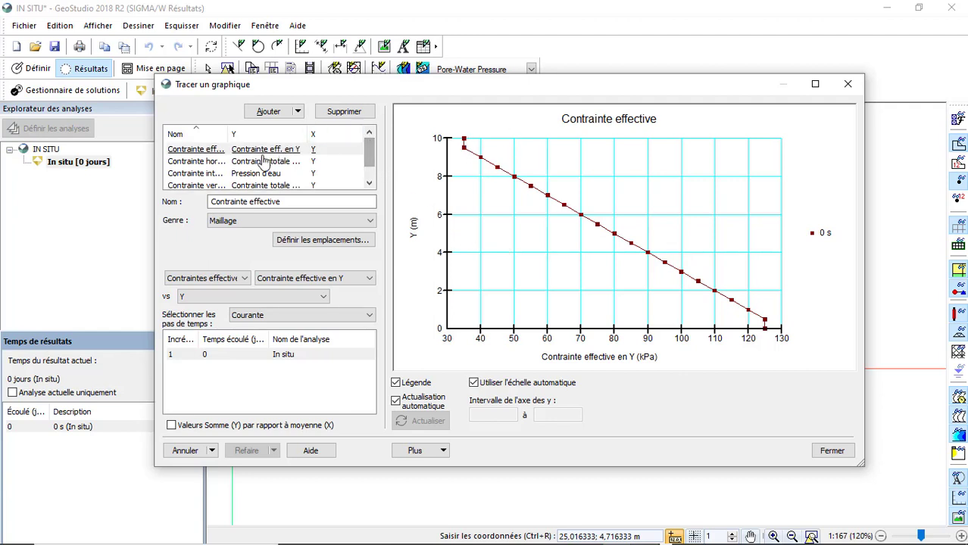
left_click(212, 169)
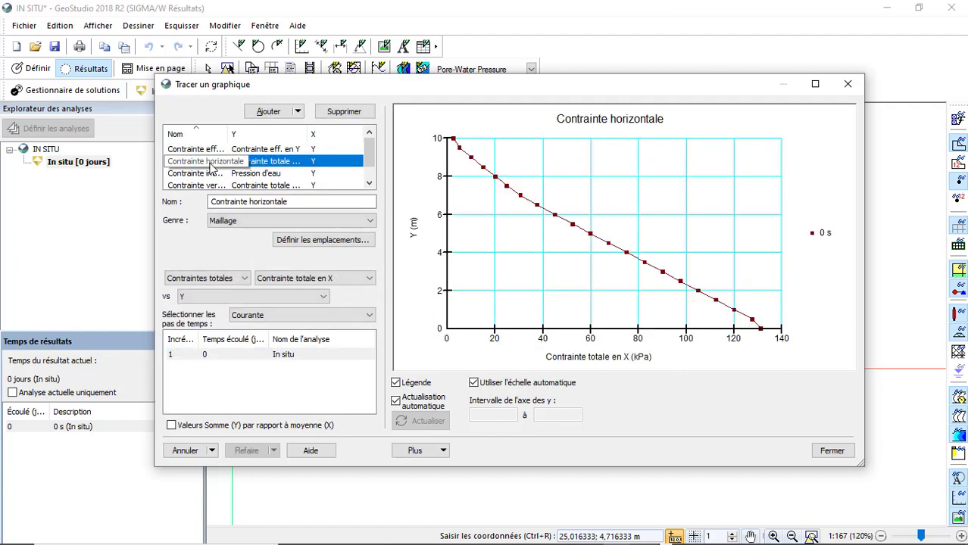
left_click(215, 174, "ctrl")
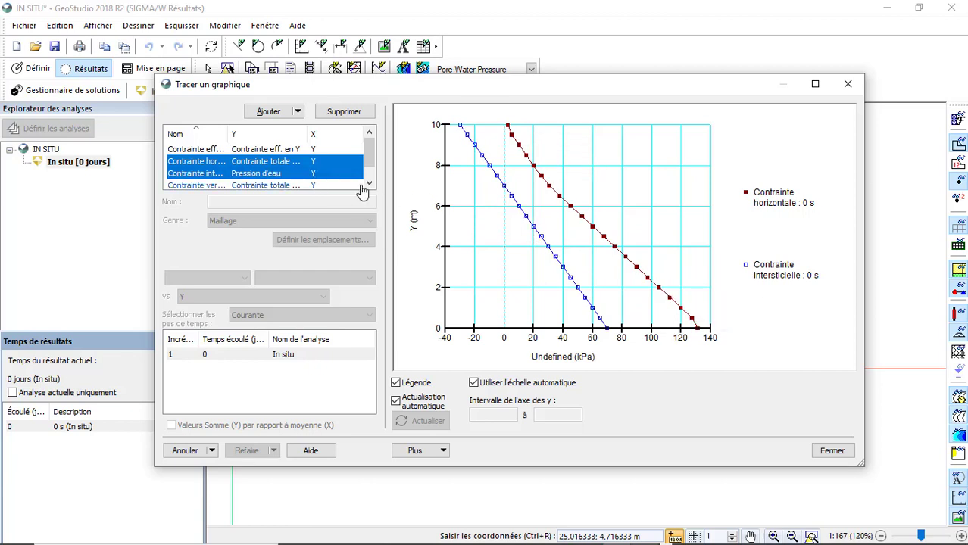
left_click(372, 183)
left_click(214, 175, "ctrl")
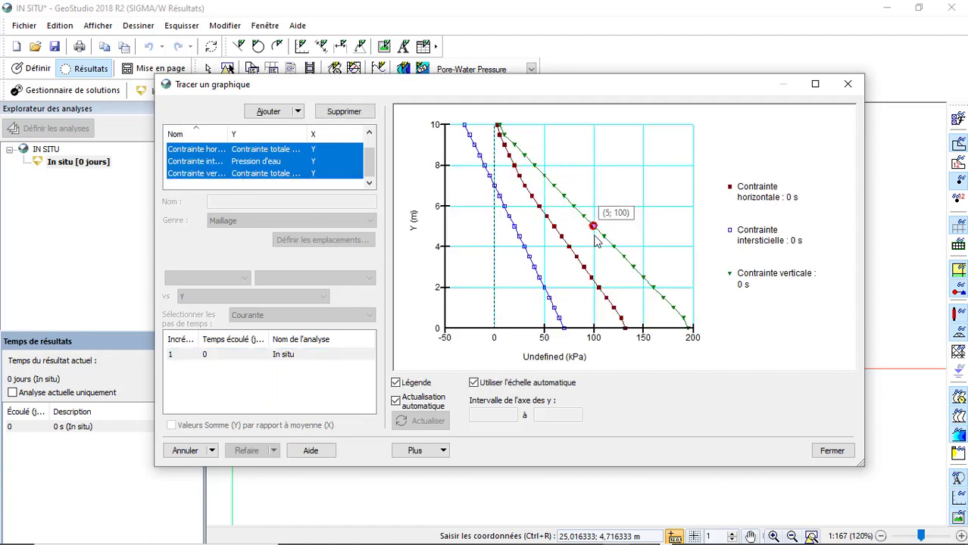
left_click(369, 134)
left_click(230, 150, "ctrl")
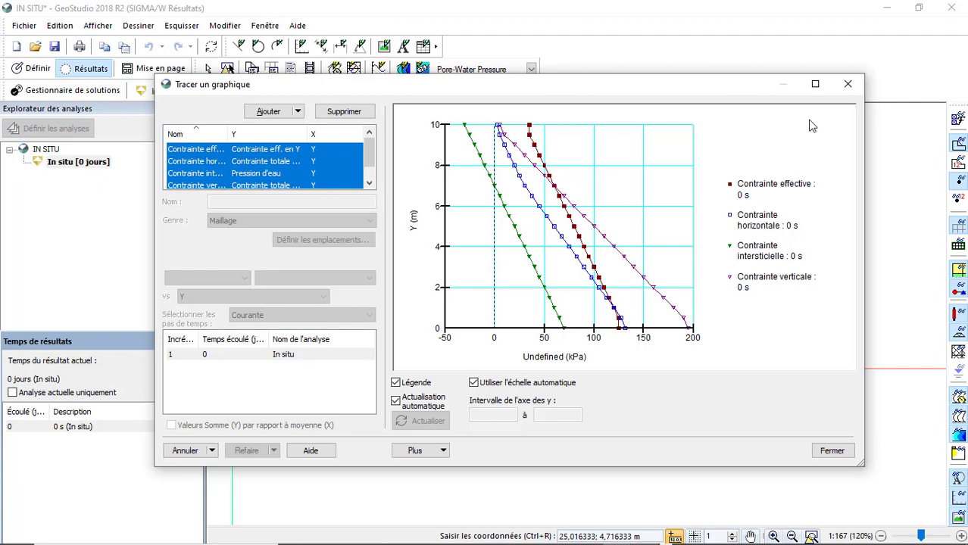
Step: Close the graph window and display the Y-Total Stress contours on the model
left_click(843, 88)
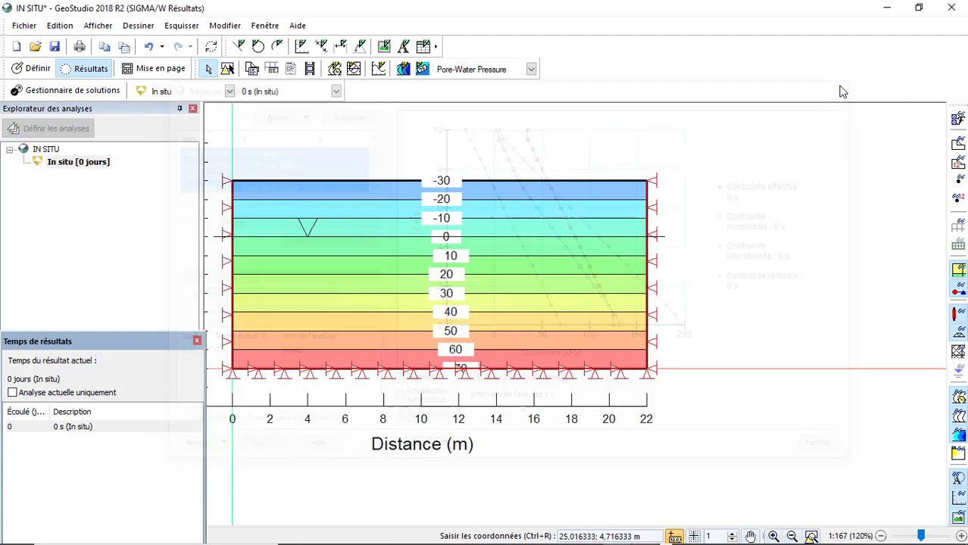
scroll(741, 238, "down", 2)
scroll(529, 247, "up", 3)
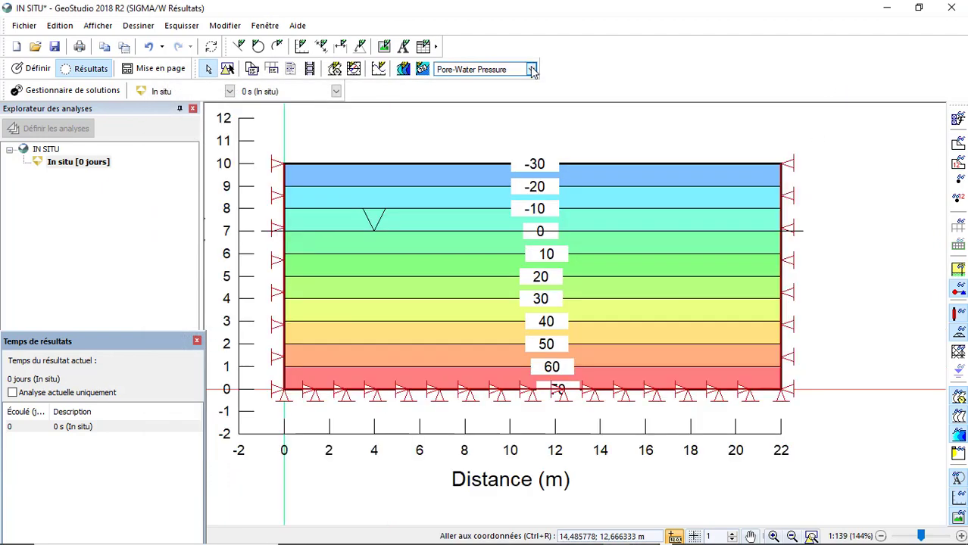
left_click(530, 69)
left_click(497, 94)
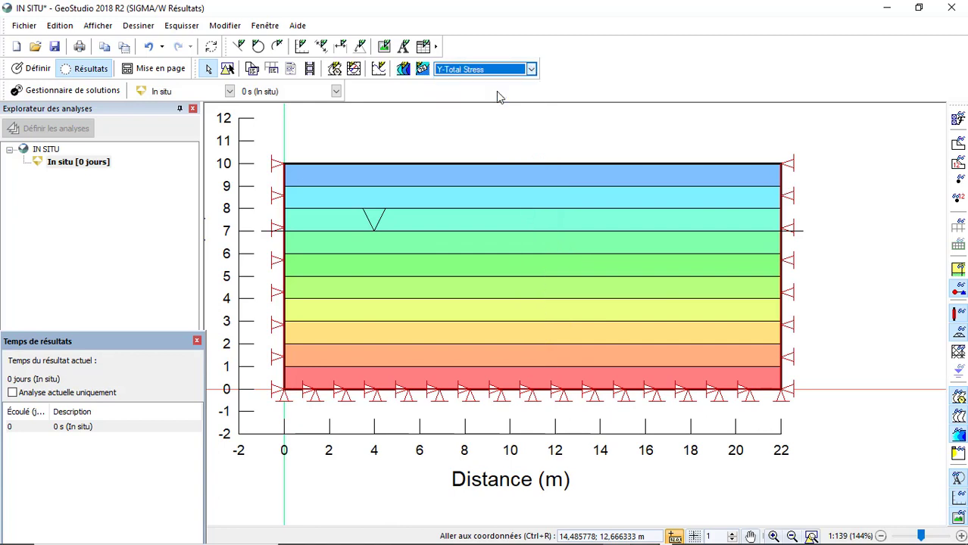
scroll(506, 250, "down", 1)
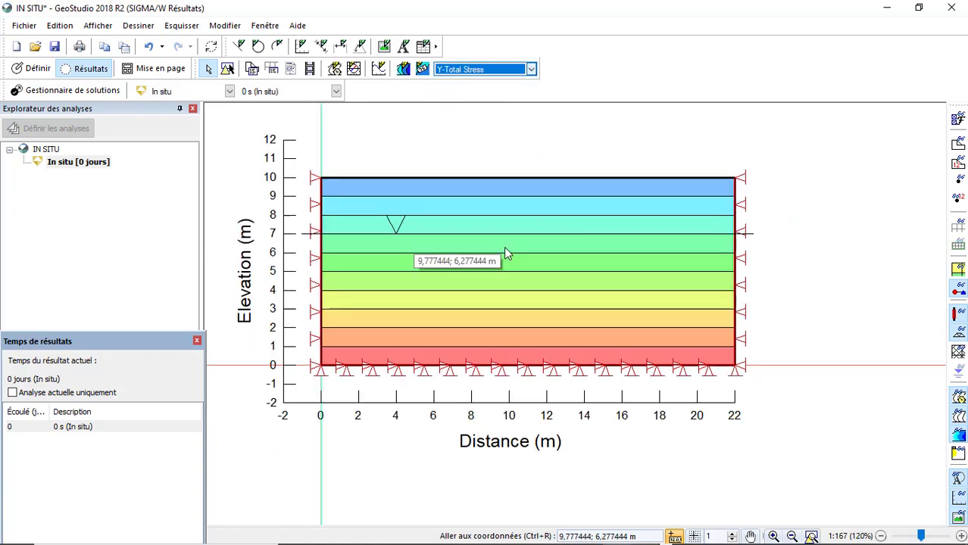
scroll(531, 141, "up", 1)
scroll(534, 143, "down", 1)
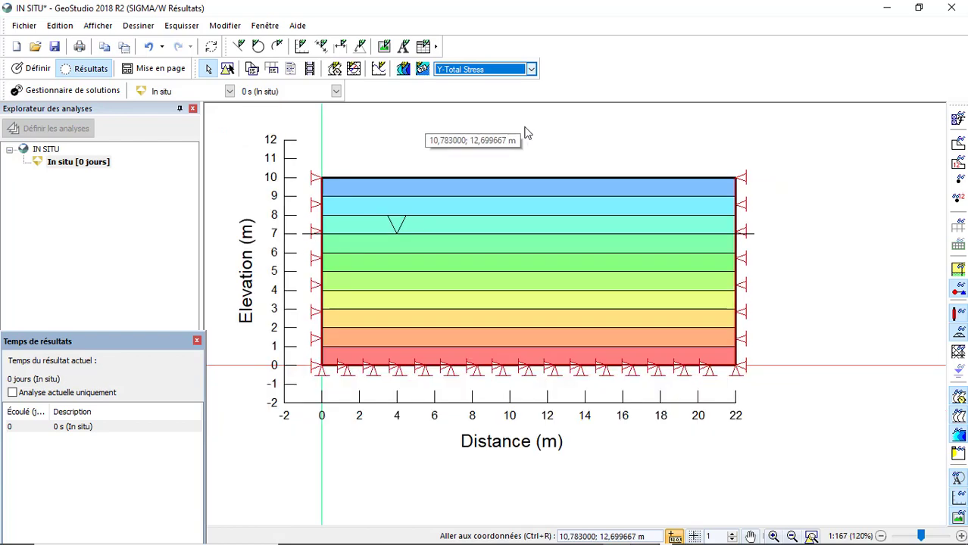
left_click(646, 531)
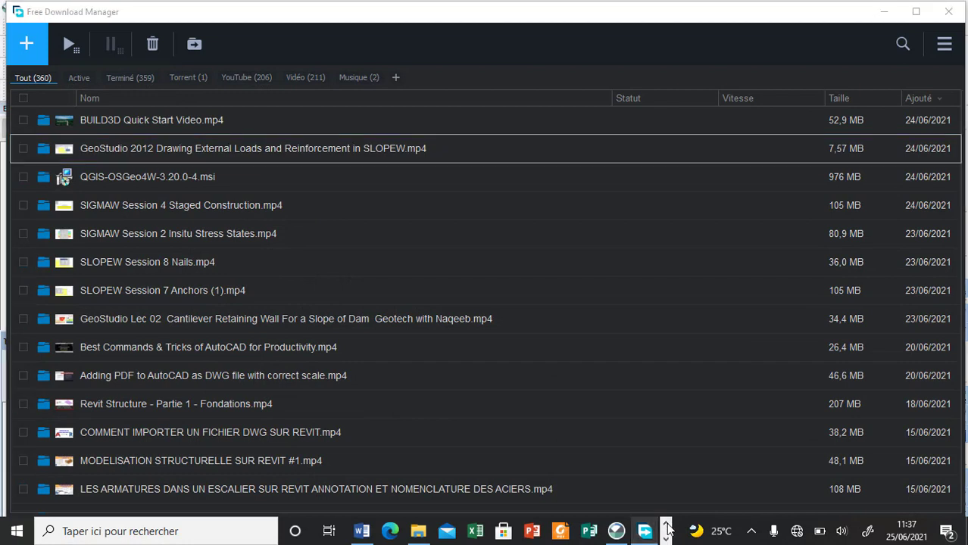
left_click(666, 539)
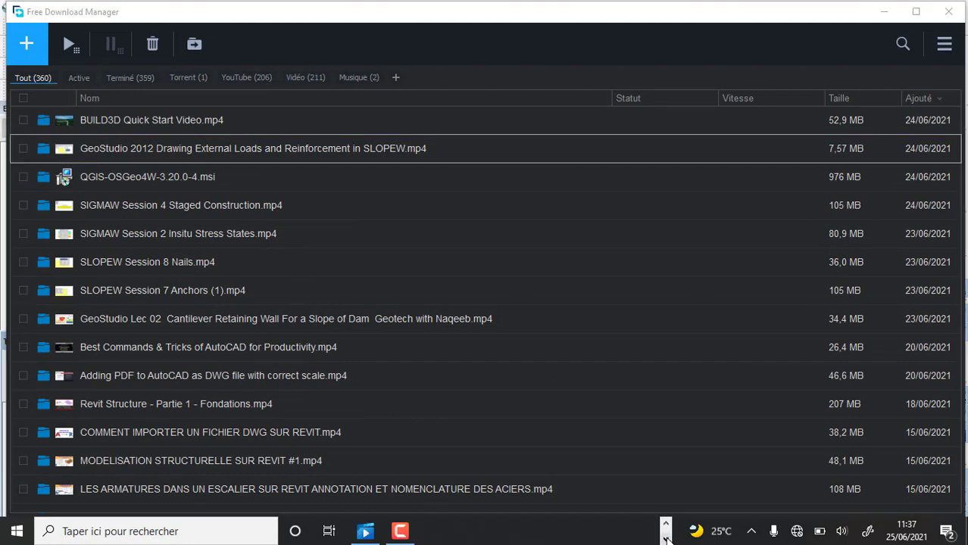
left_click(400, 531)
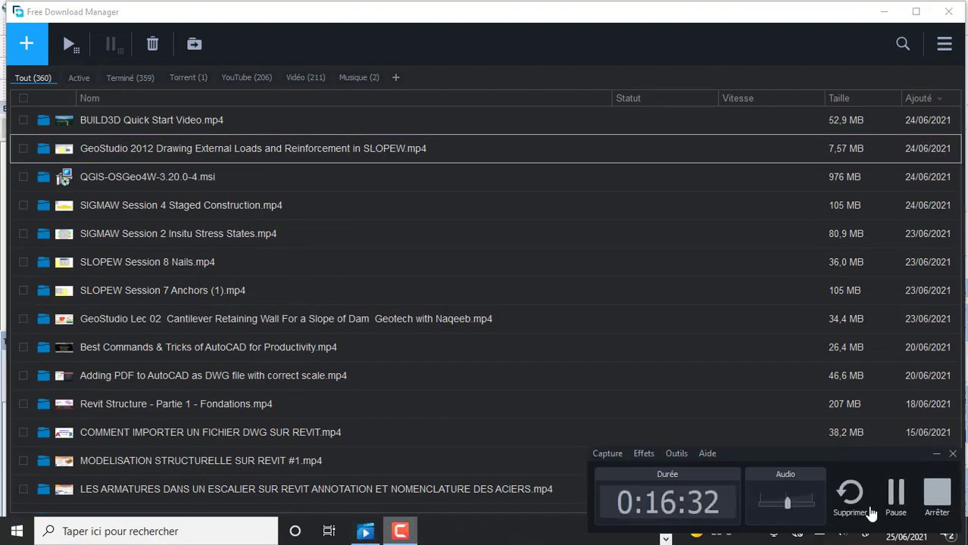